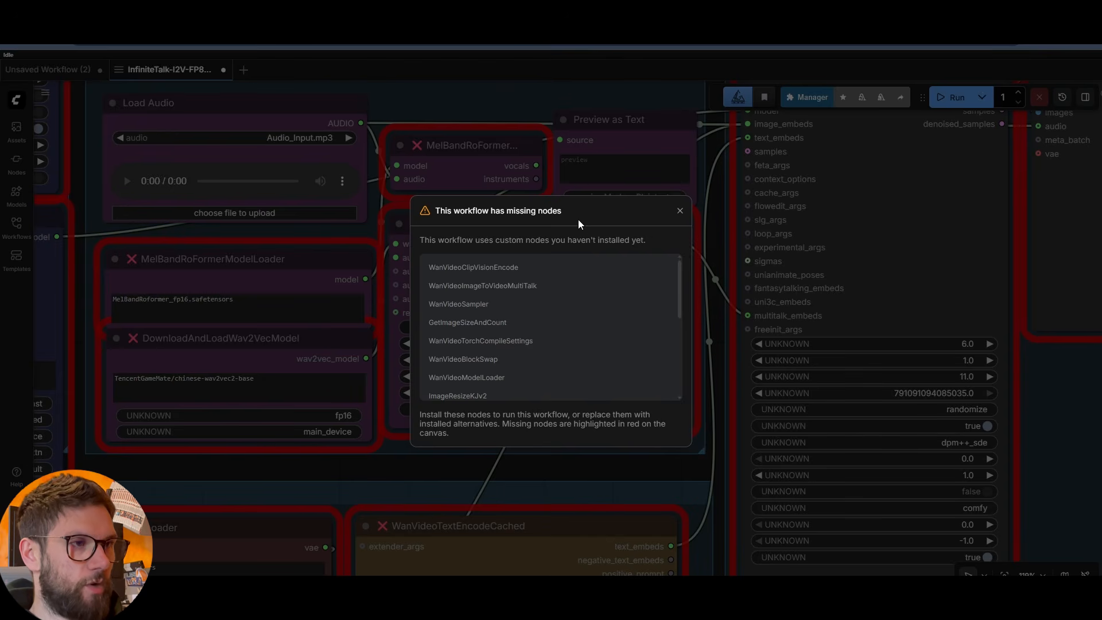
# - Close the missing-nodes notice and bring the whole InfiniteTalk workflow into view
pyautogui.moveTo(570, 215); pyautogui.dragTo(542, 227)
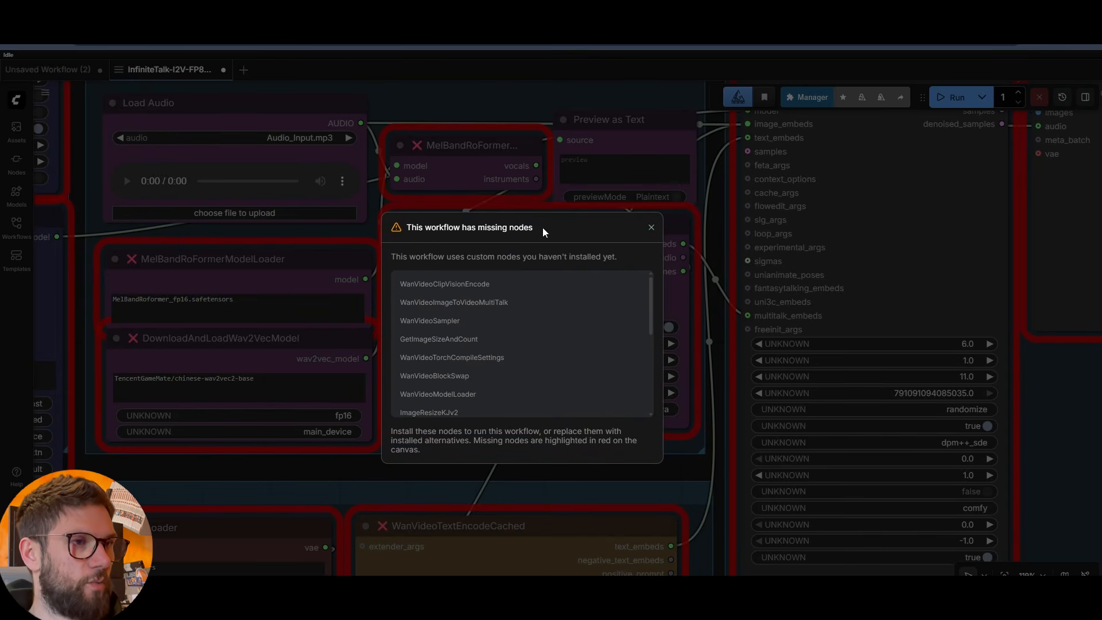
pyautogui.click(652, 230)
pyautogui.scroll(-10, 660, 223)
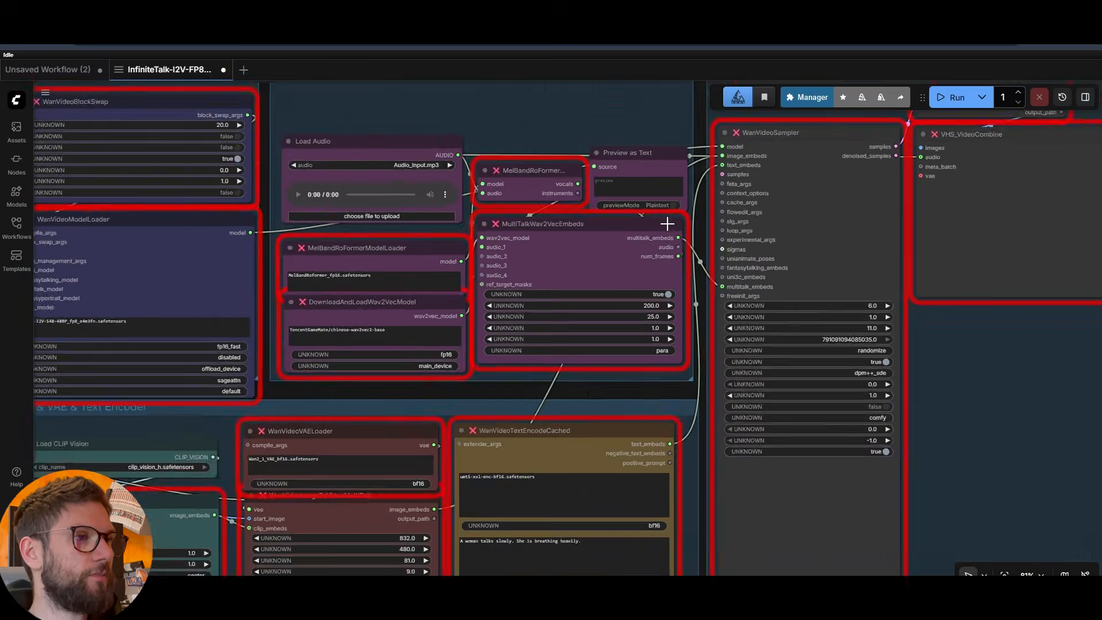
pyautogui.scroll(2, 665, 218)
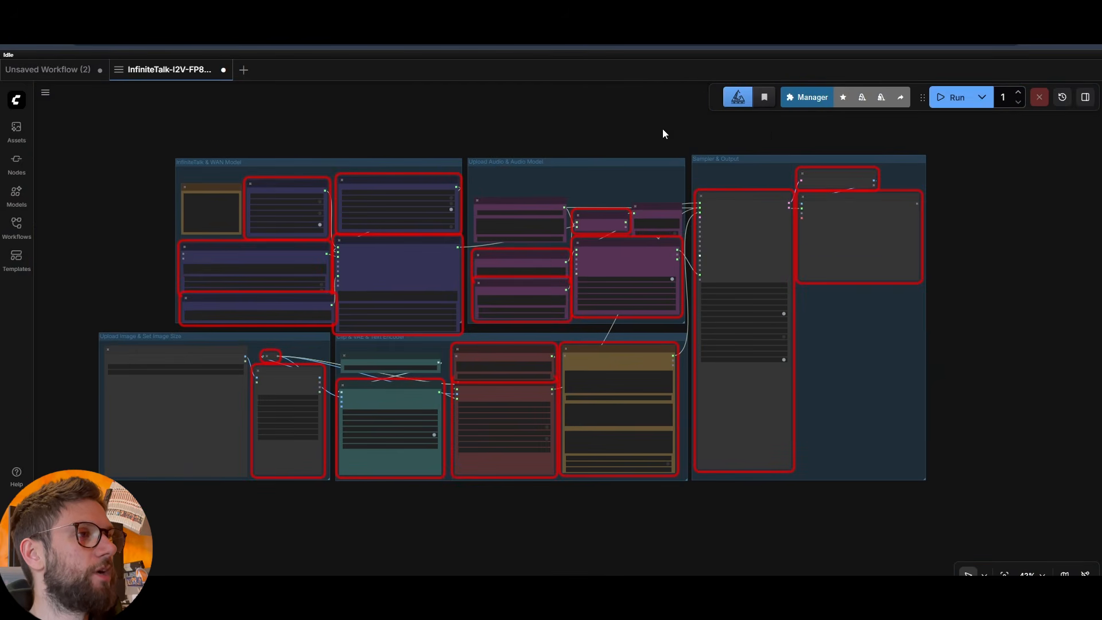
# - Install the latest versions of the missing custom nodes ComfyUI-WanVideoWrapper, ComfyUI-KJNodes, ComfyUI-VideoHelperSuite and ComfyUI-MelBandRoFormer through ComfyUI Manager
pyautogui.click(805, 97)
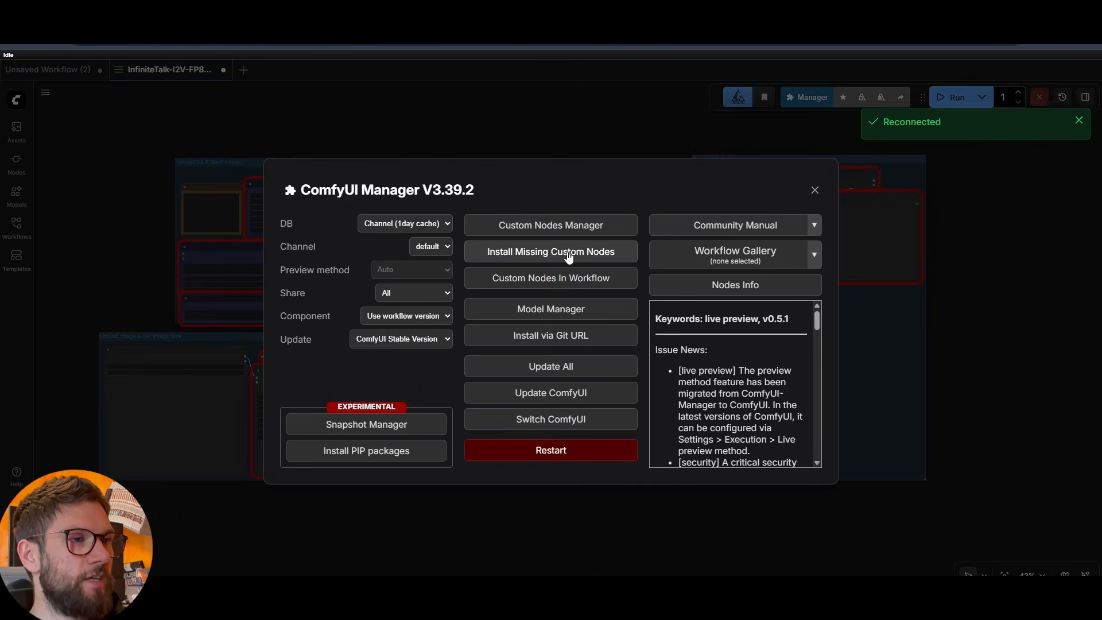
pyautogui.click(545, 252)
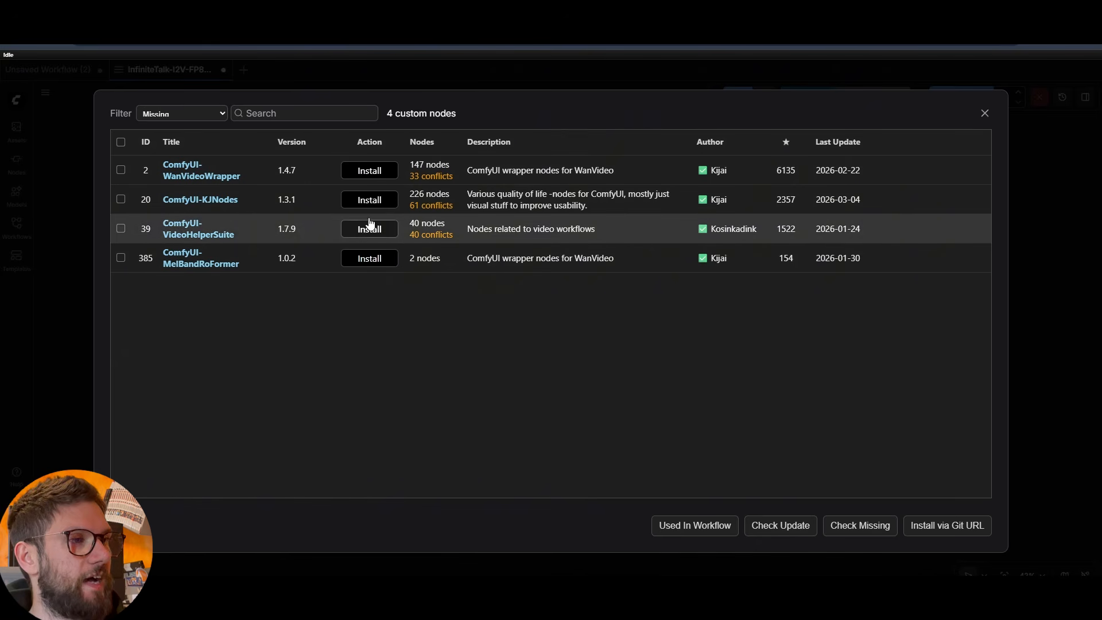
pyautogui.click(374, 171)
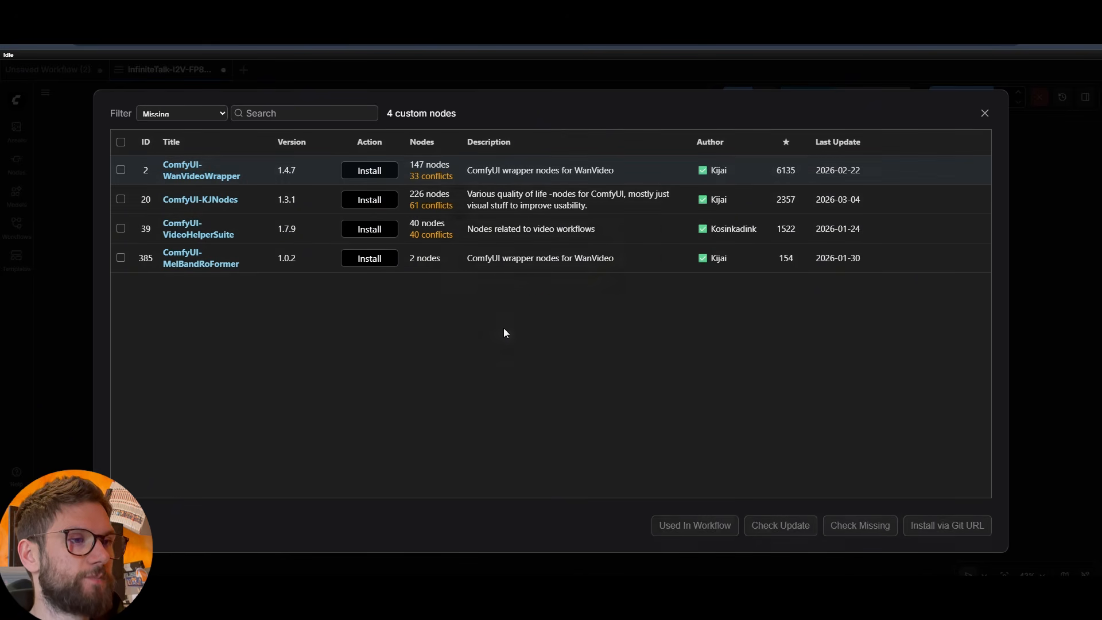
pyautogui.click(594, 393)
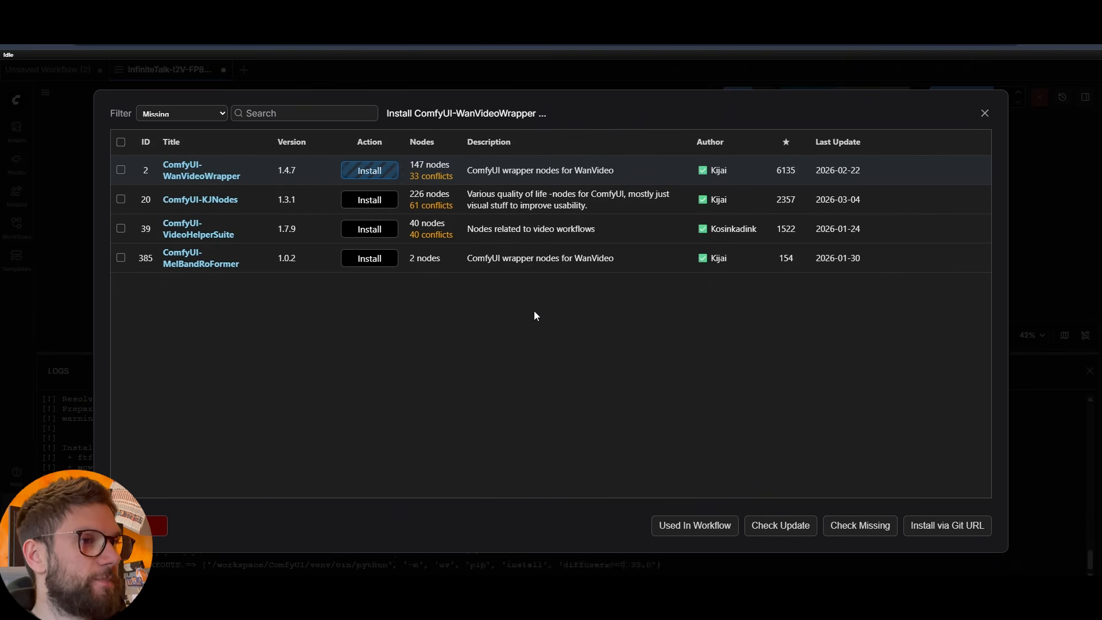
pyautogui.click(356, 258)
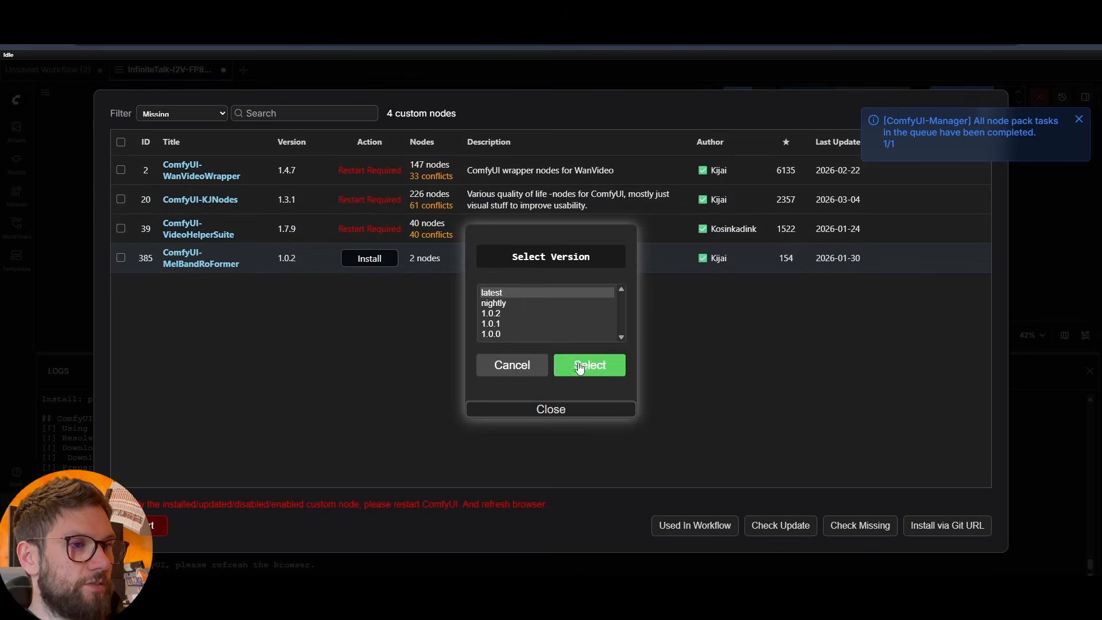
pyautogui.click(544, 340)
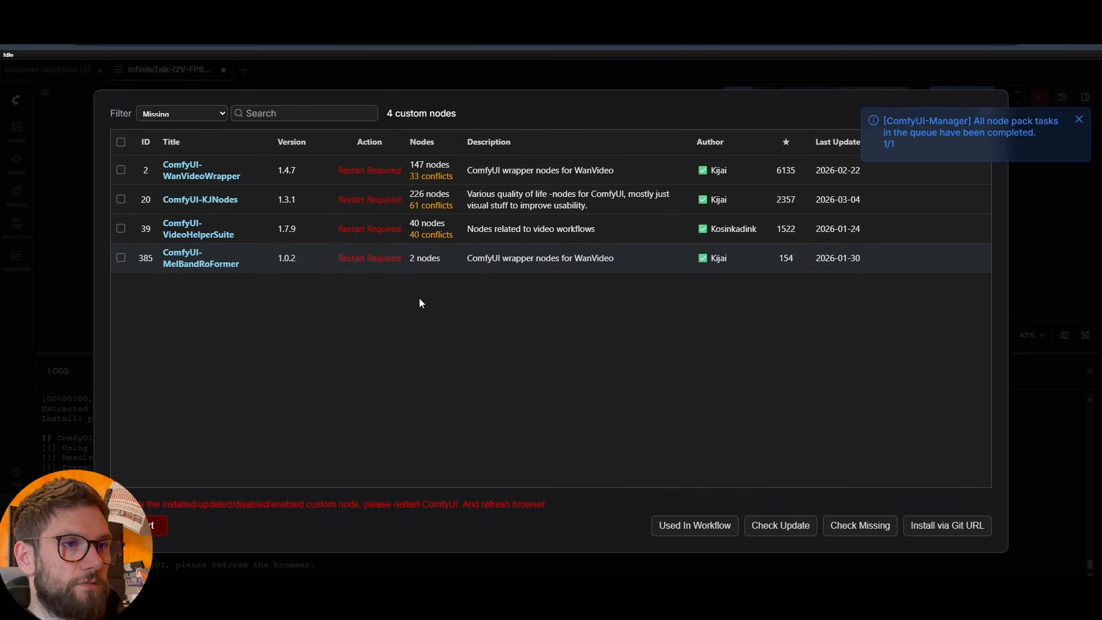
# - Restart ComfyUI to load the newly installed custom nodes
pyautogui.click(152, 525)
pyautogui.click(626, 357)
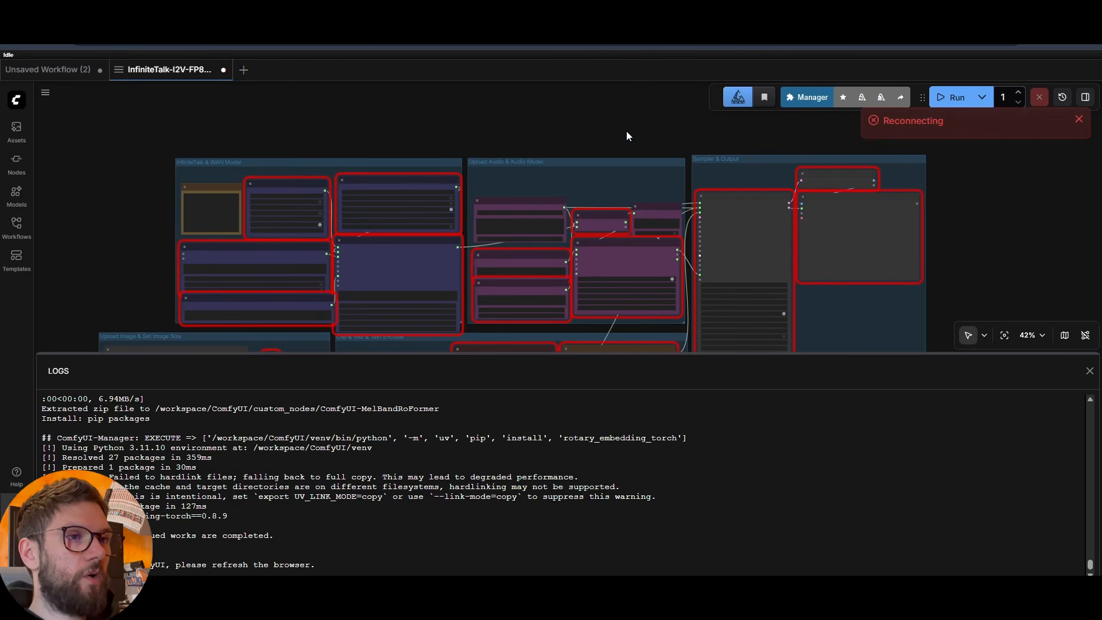
pyautogui.scroll(3, 625, 131)
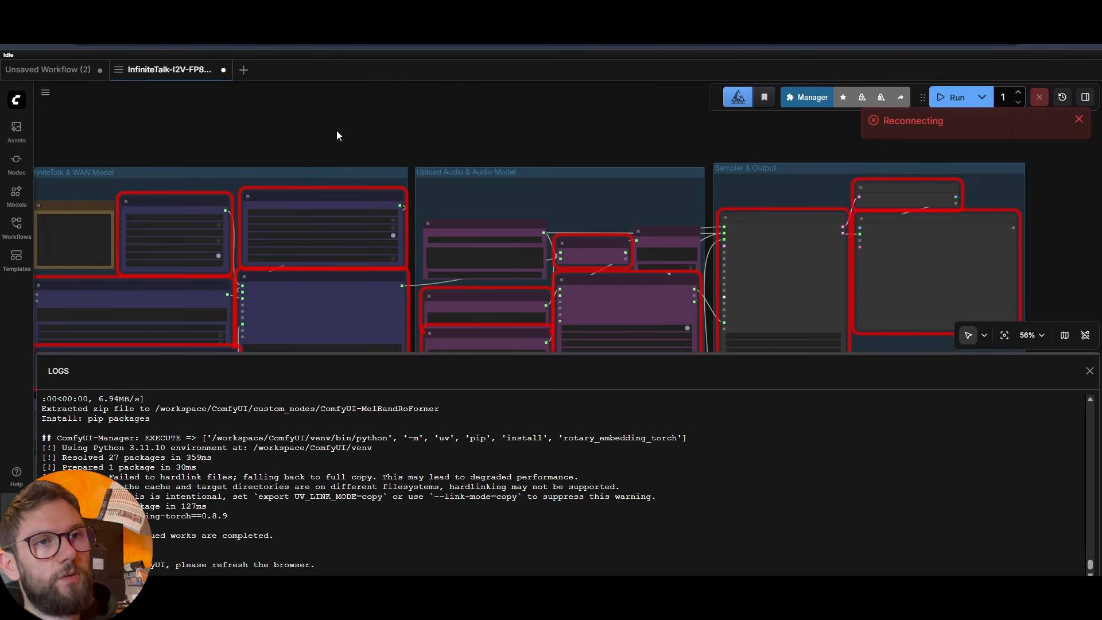
pyautogui.scroll(-5, 394, 135)
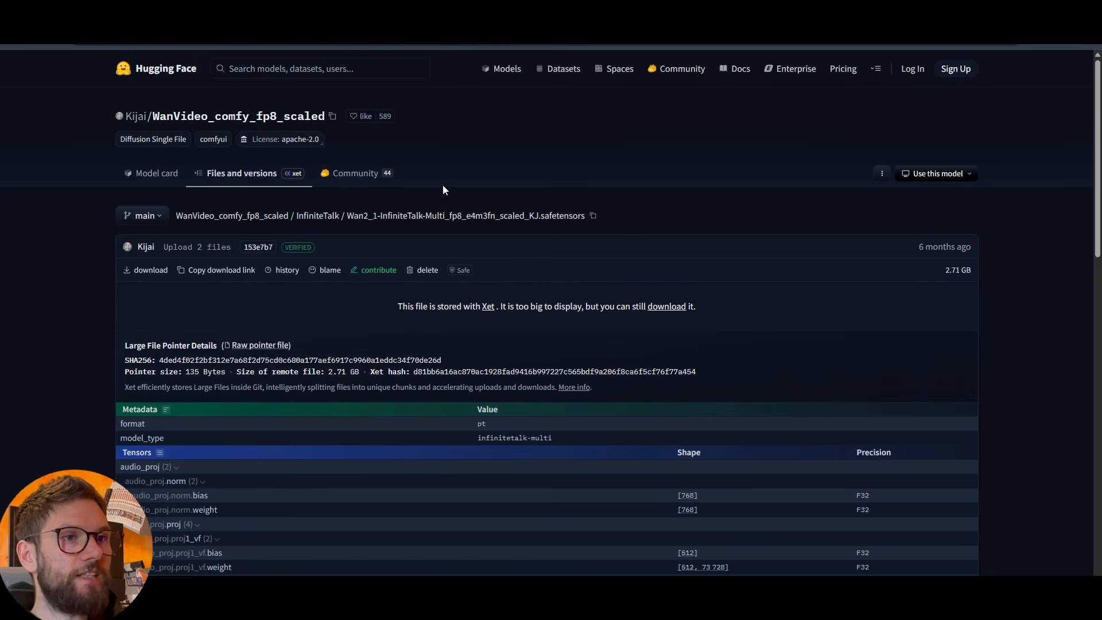
# - Copy the download link of Wan2_1-InfiniteTalk-Multi_fp8_e4m3fn_scaled_KJ.safetensors from its Hugging Face page
pyautogui.moveTo(347, 216); pyautogui.dragTo(388, 216)
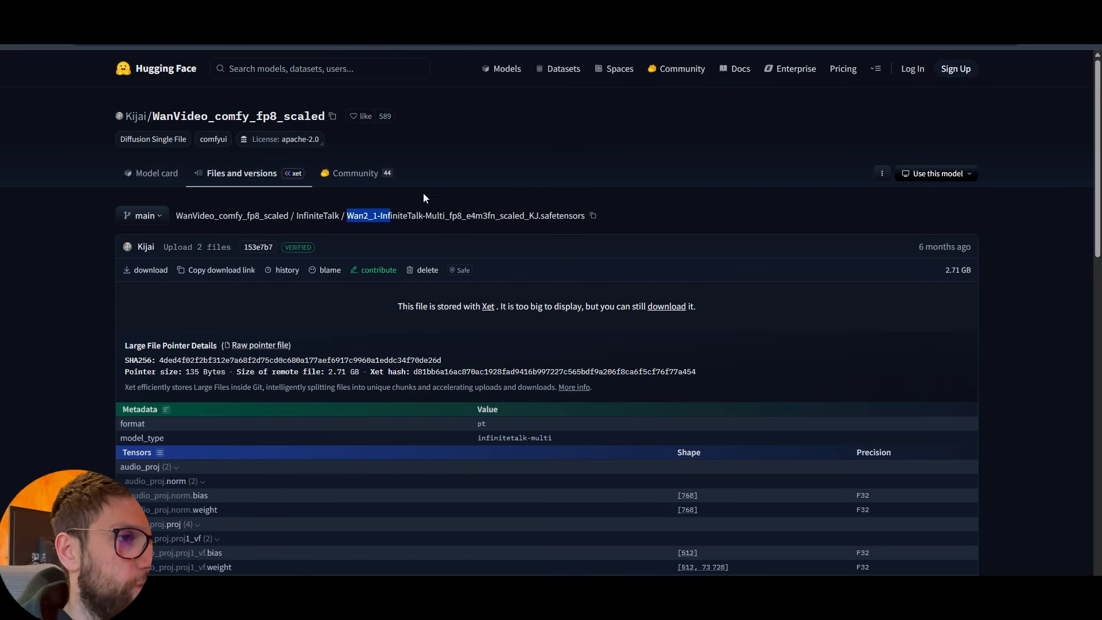
pyautogui.click(429, 184)
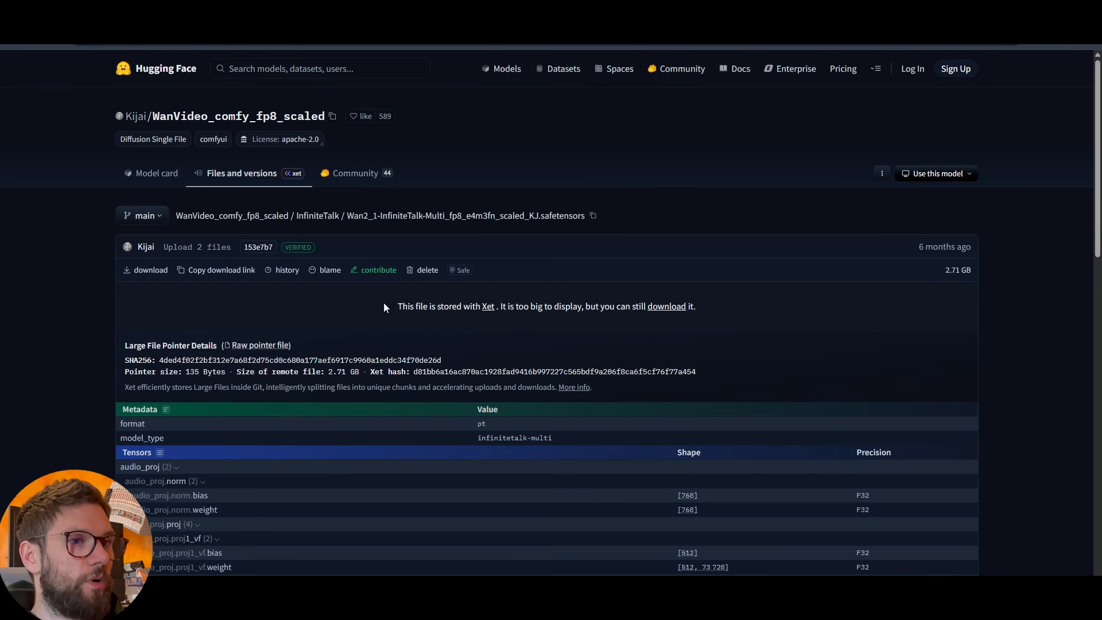
pyautogui.click(229, 271)
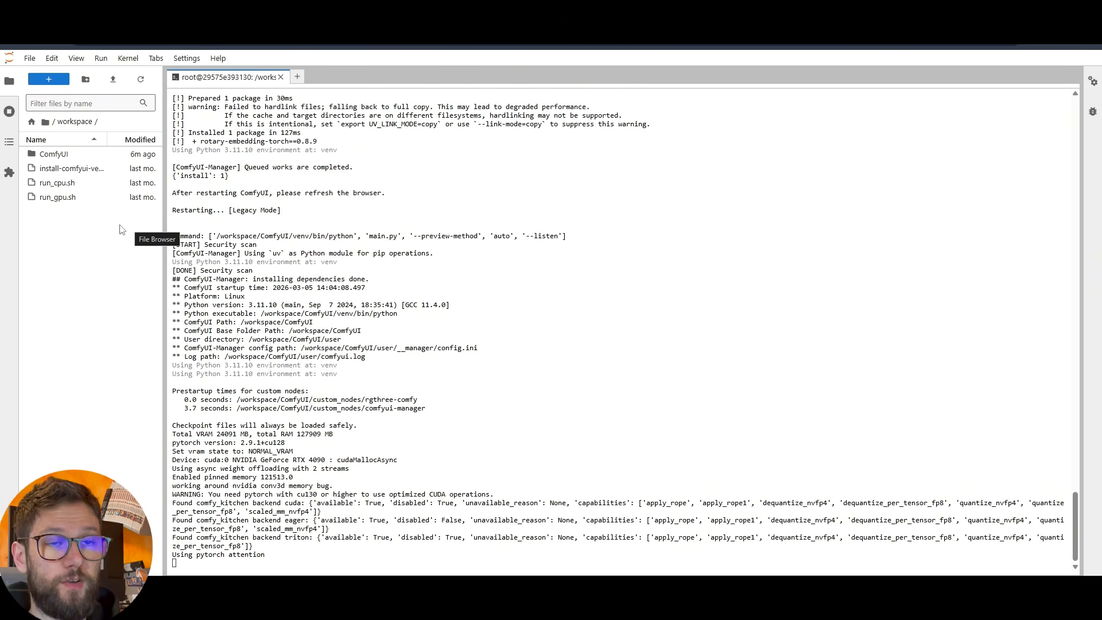
# - Switch to JupyterLab, browse to the ComfyUI/models/diffusion_models folder and start a new terminal there
pyautogui.click(58, 158)
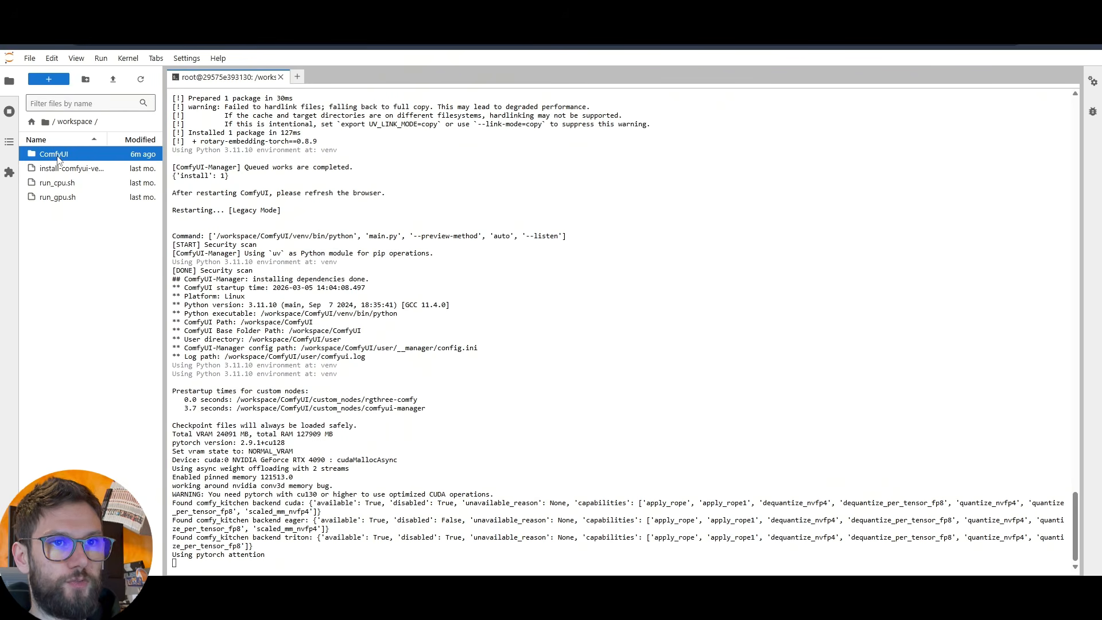
pyautogui.doubleClick(58, 157)
pyautogui.click(60, 343)
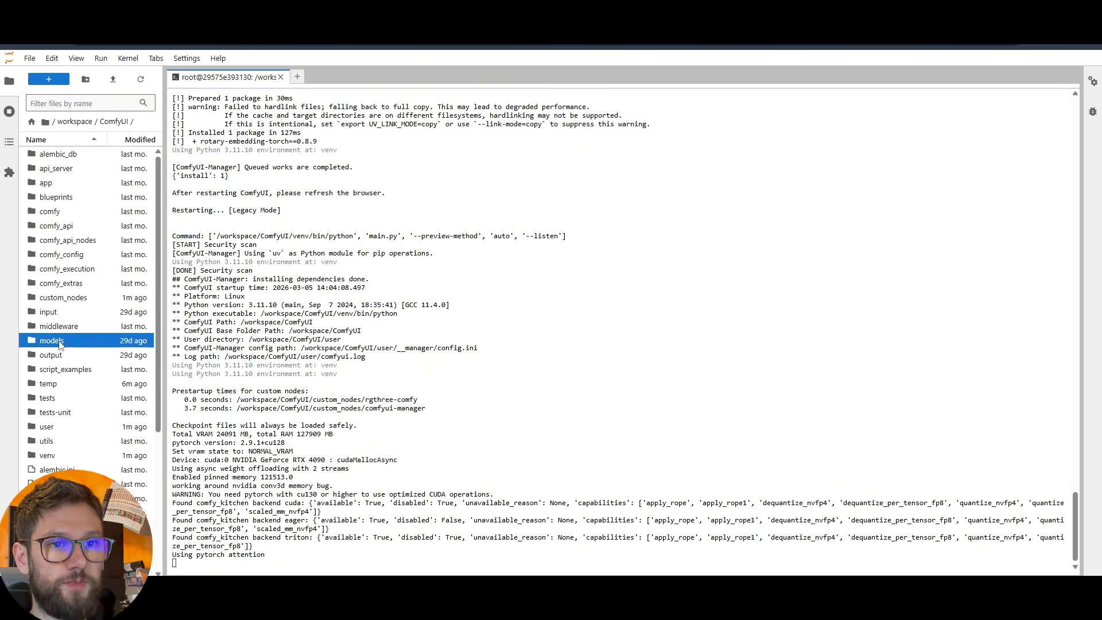
pyautogui.doubleClick(60, 343)
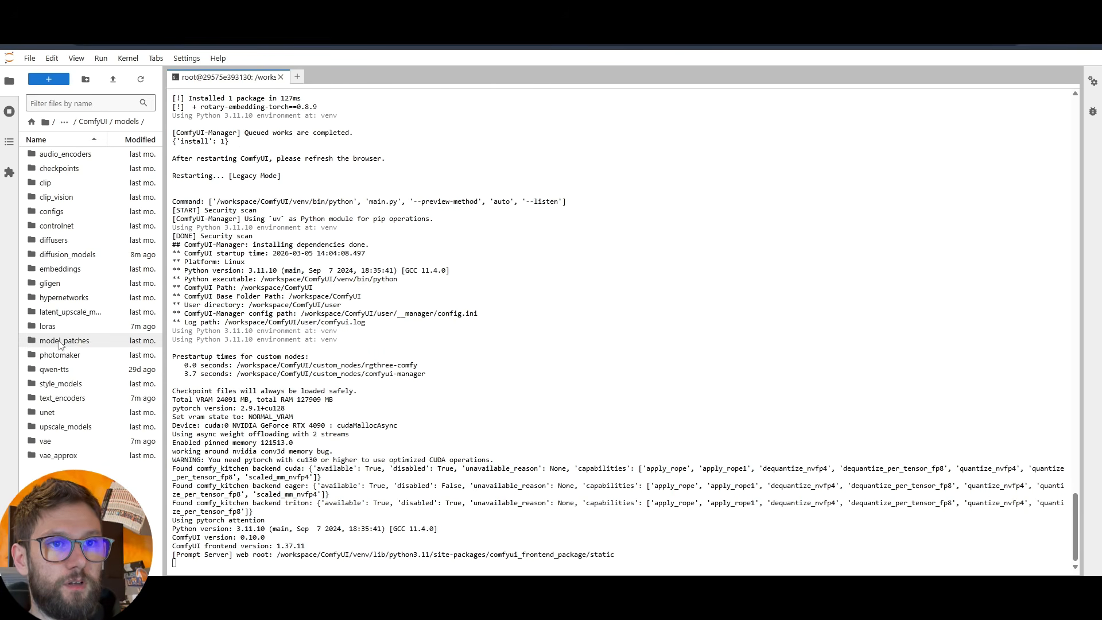
pyautogui.click(86, 259)
pyautogui.doubleClick(86, 260)
pyautogui.click(298, 78)
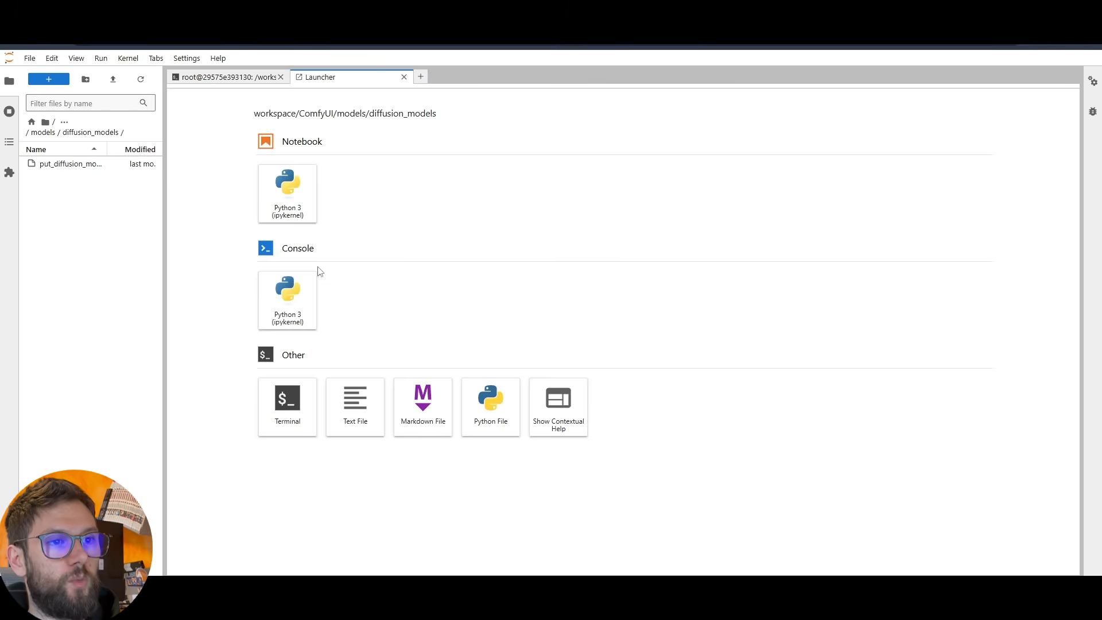
pyautogui.click(297, 408)
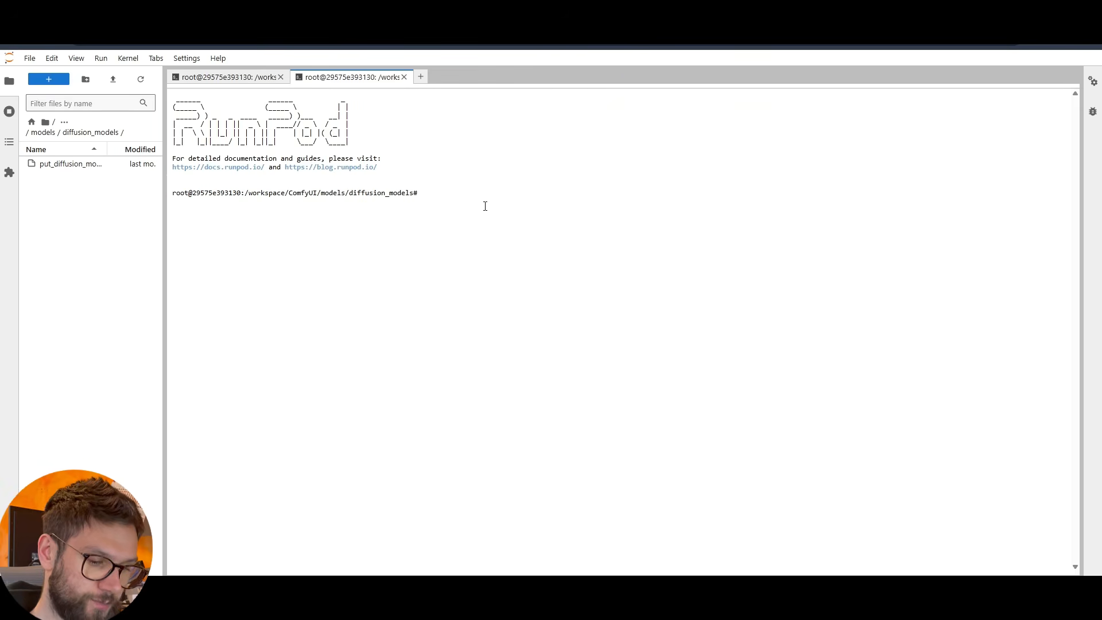
# - Download the InfiniteTalk Multi model into diffusion_models by running wget with the copied Hugging Face link
pyautogui.write('wget')
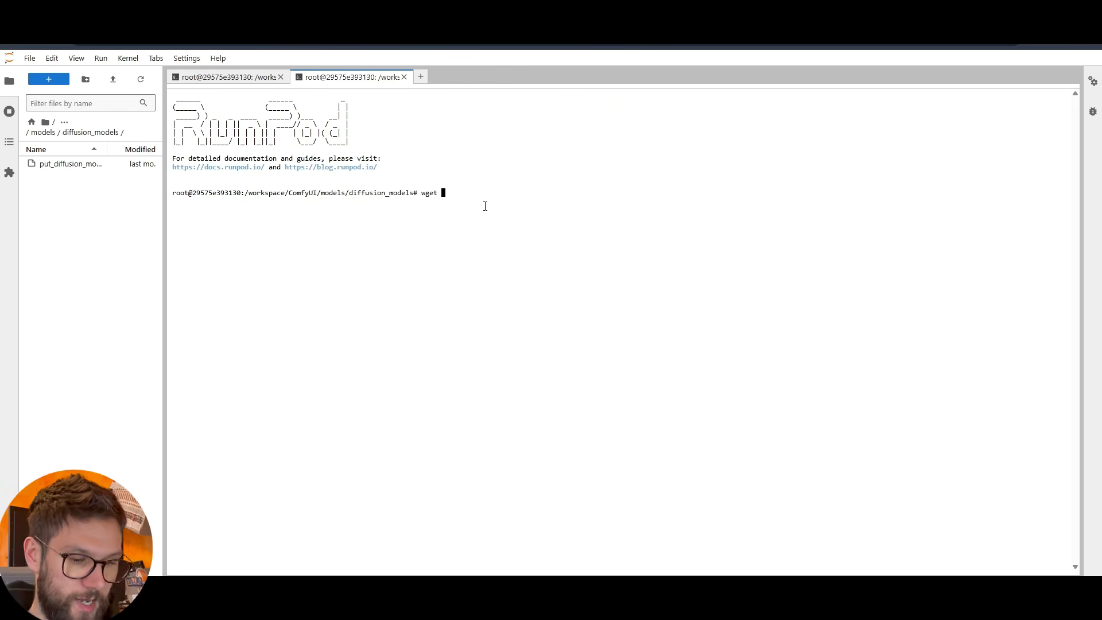
pyautogui.hotkey('ctrl', 'v')
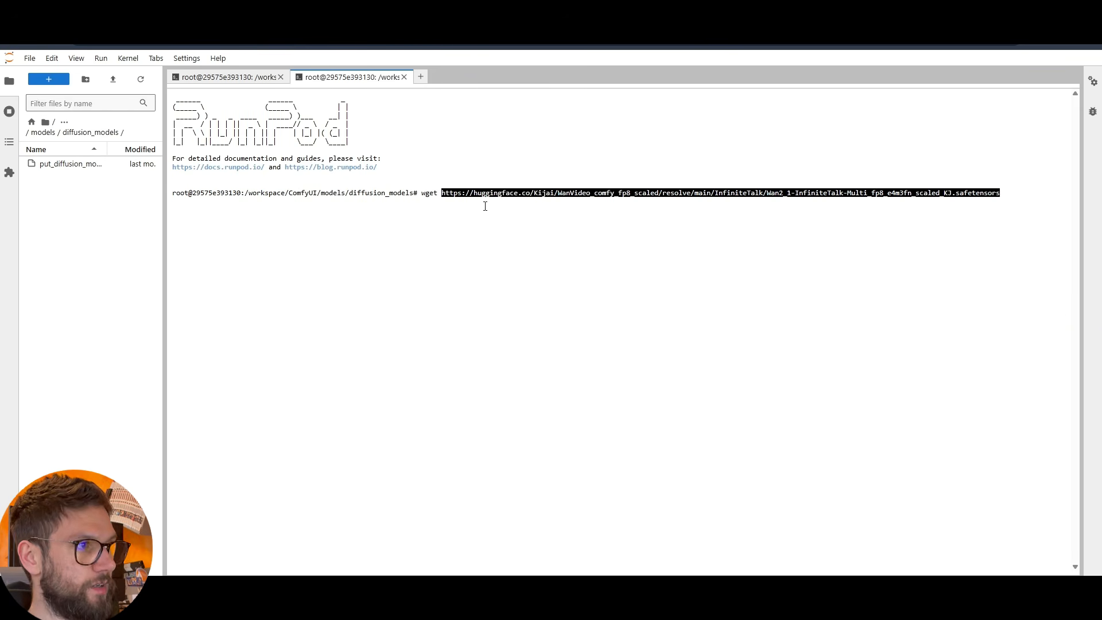
pyautogui.press('Return')
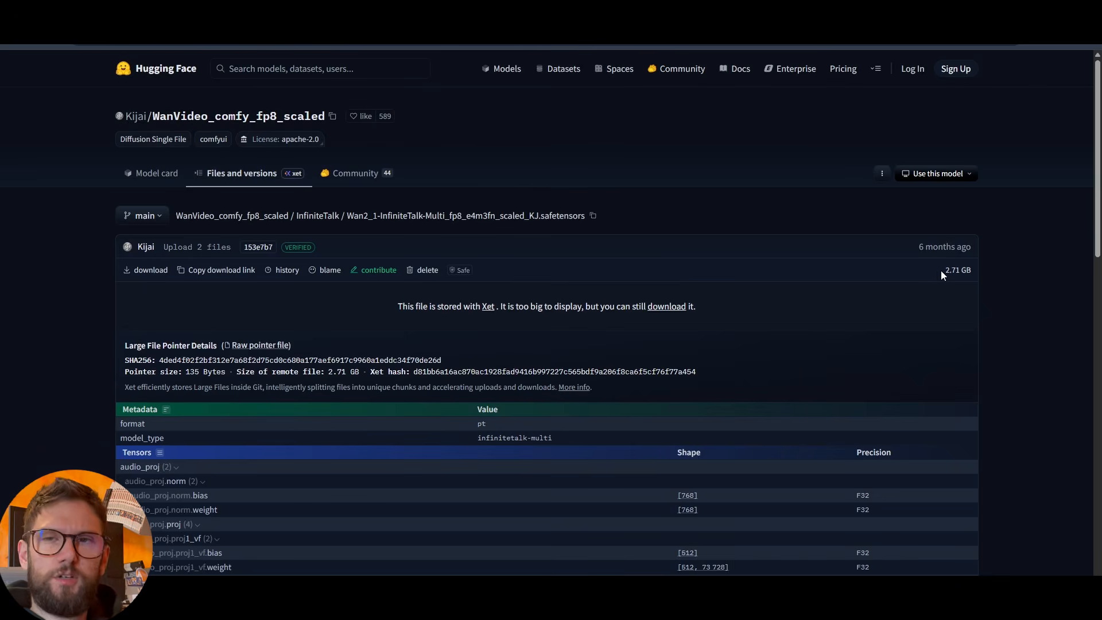
# - Copy the Hugging Face link of Wan2_1-I2V-14B-480P_fp8_e4m3fn.safetensors and download the file into diffusion_models with wget
pyautogui.doubleClick(952, 270)
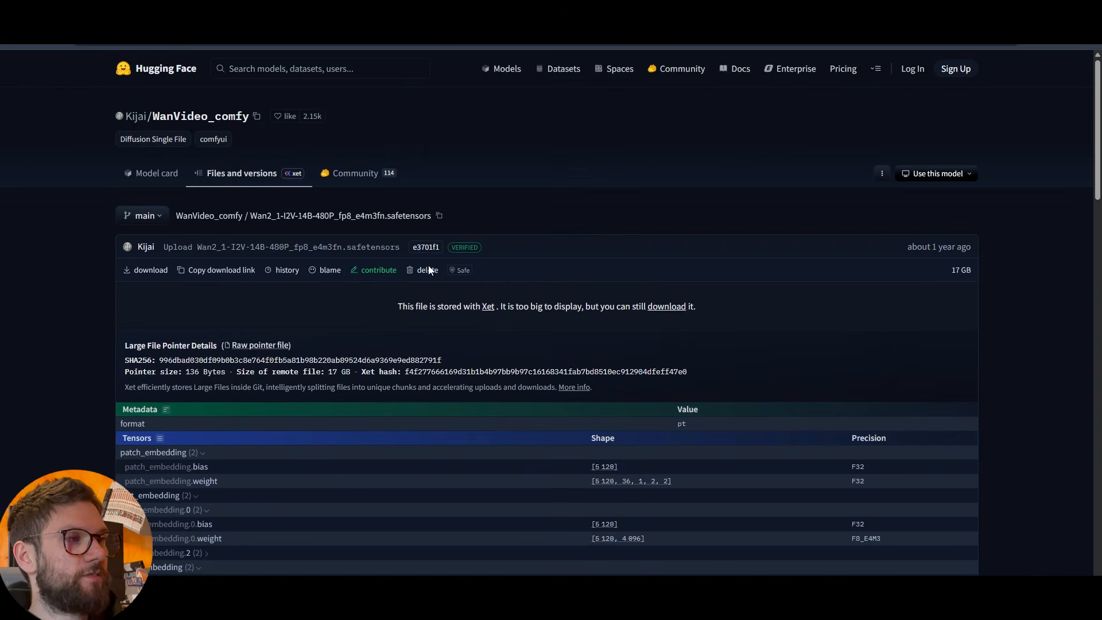
pyautogui.click(876, 266)
pyautogui.click(222, 270)
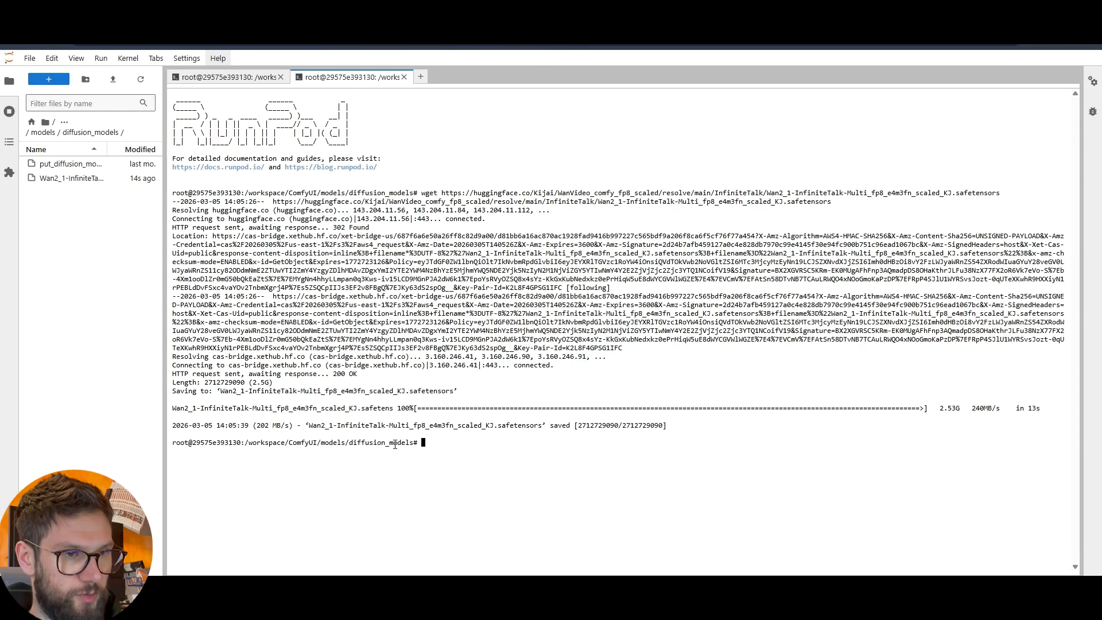
pyautogui.write('wget')
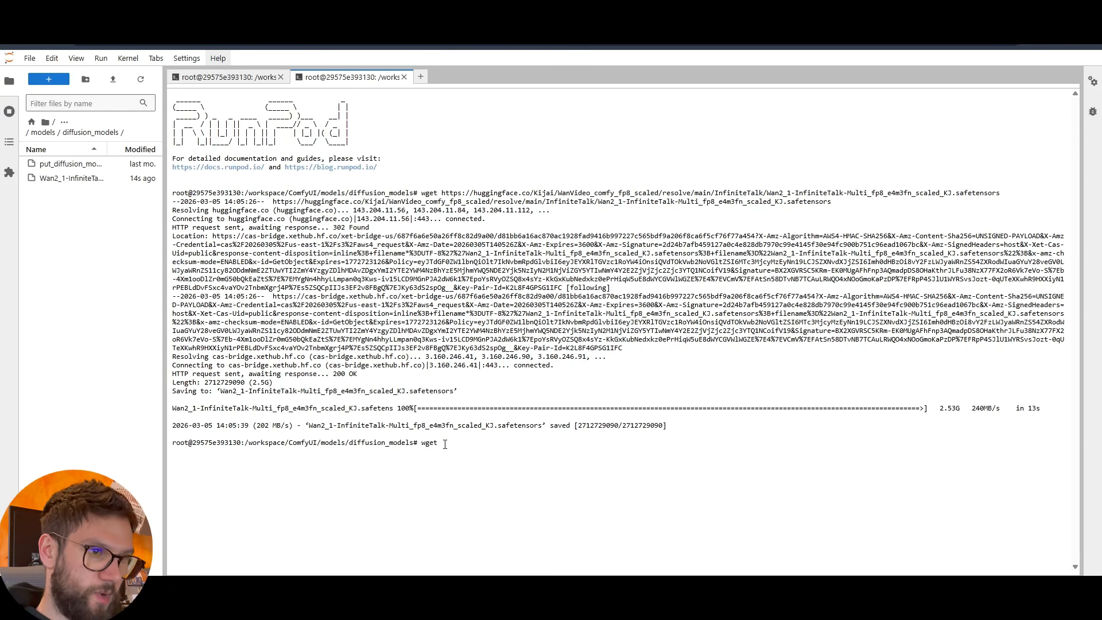
pyautogui.hotkey('ctrl', 'v')
pyautogui.press('Return')
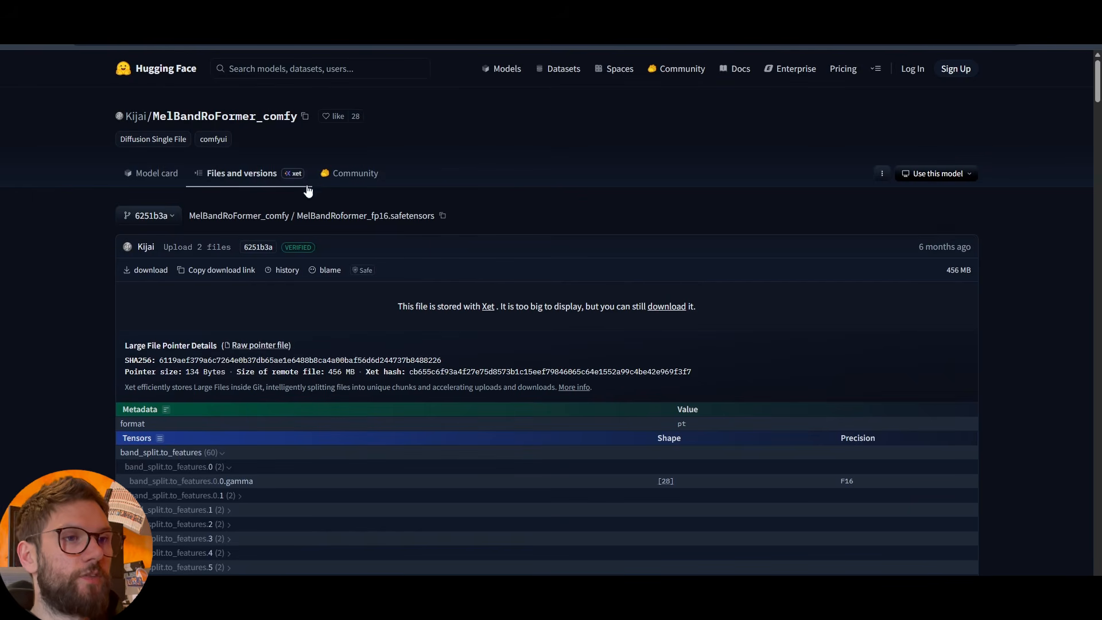
# - Copy the Hugging Face link of MelBandRoformer_fp16.safetensors and download the file into diffusion_models with wget
pyautogui.click(237, 273)
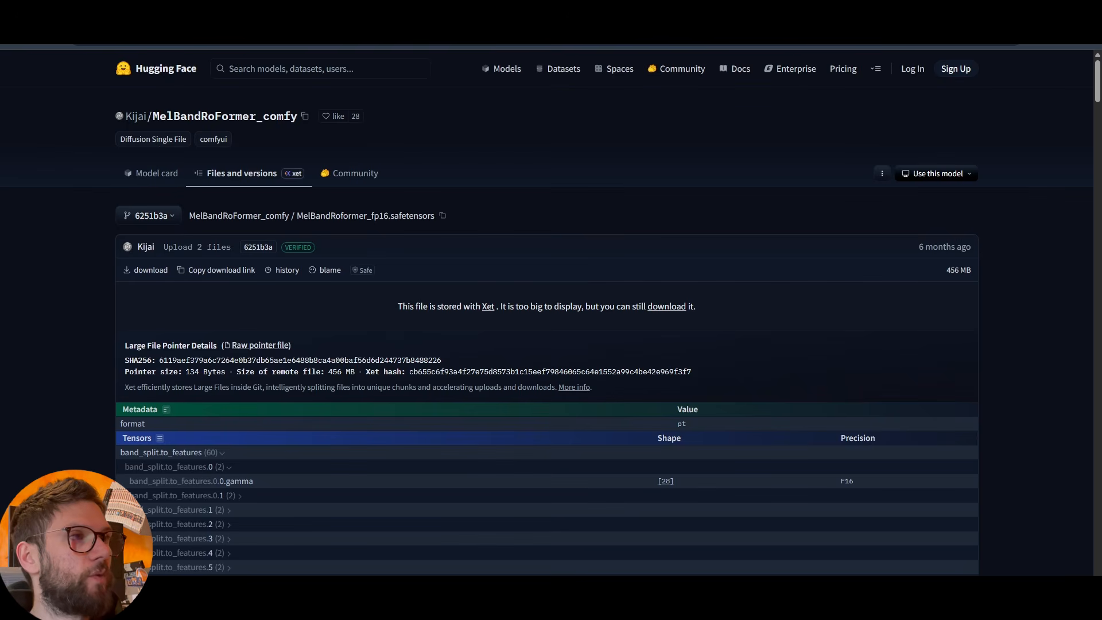
pyautogui.hotkey('ctrl', 'Tab')
pyautogui.write('wget')
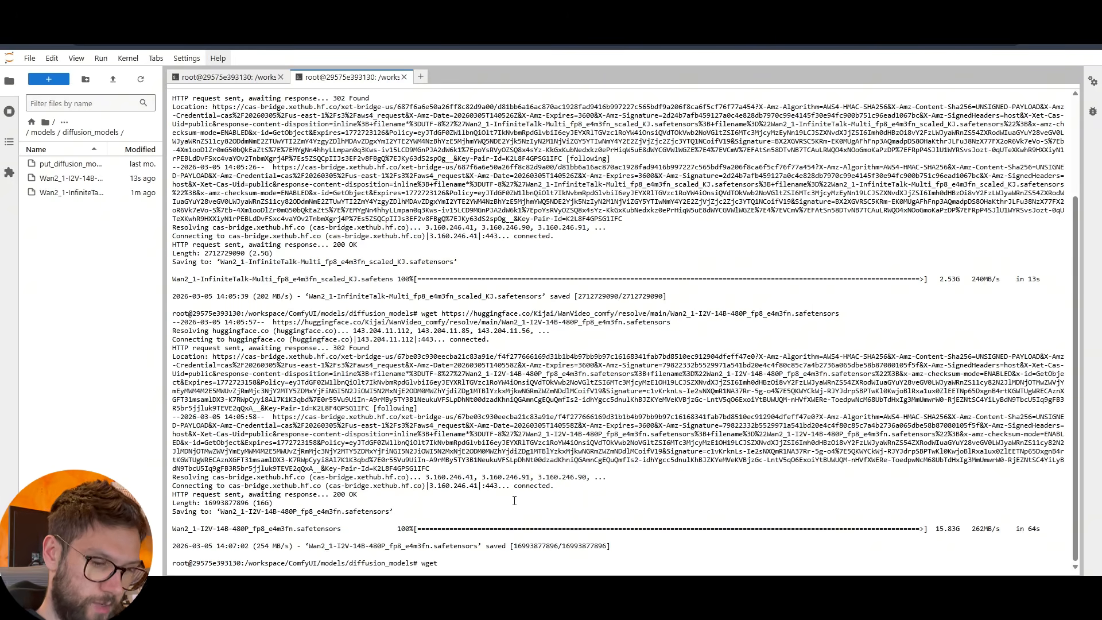
pyautogui.hotkey('ctrl', 'v')
pyautogui.press('Return')
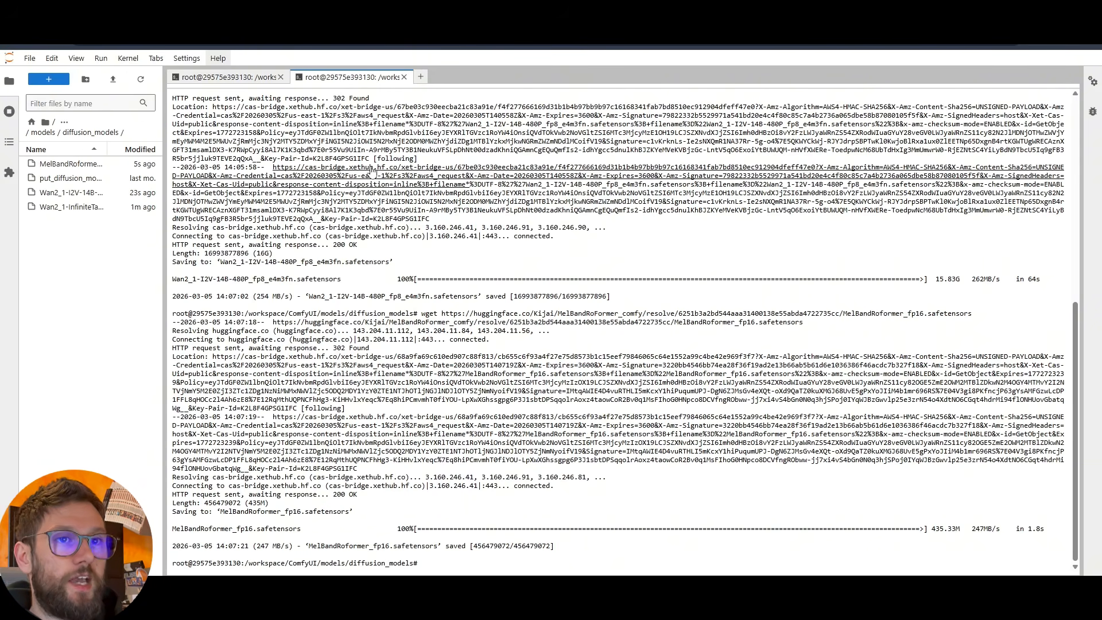
# - Open the models/vae folder, close the diffusion_models terminal and start a new terminal in the vae folder
pyautogui.click(42, 133)
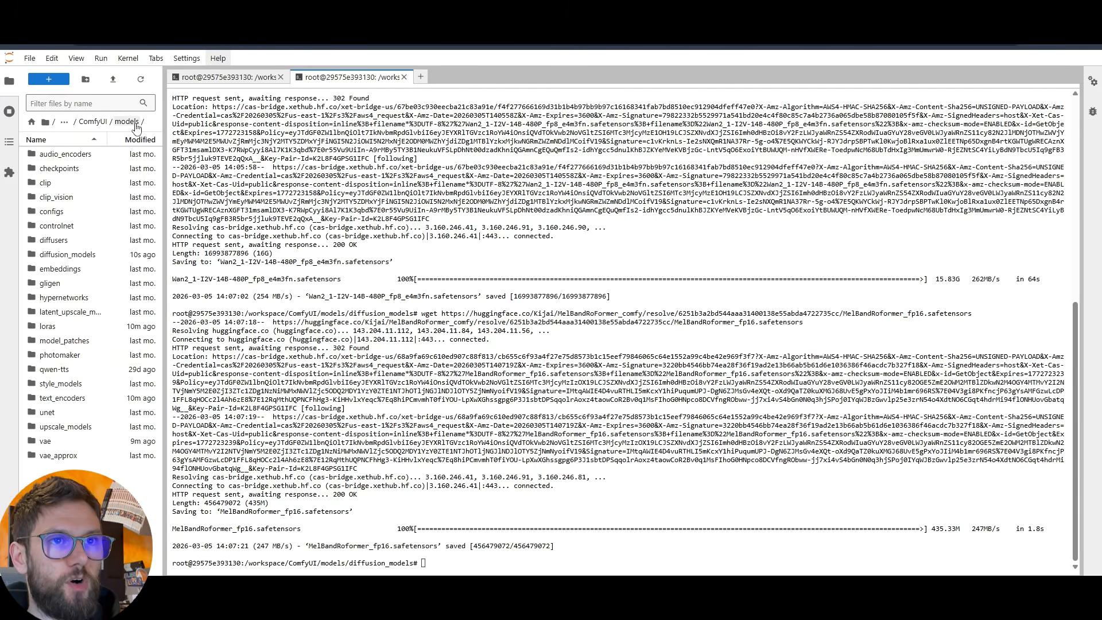
pyautogui.doubleClick(49, 443)
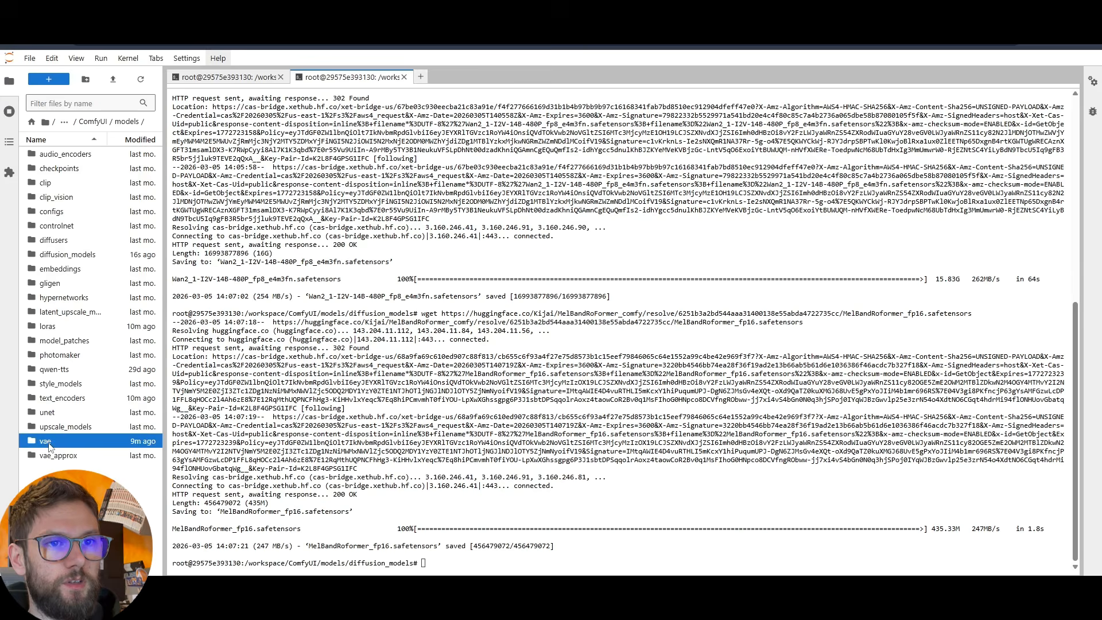
pyautogui.click(404, 77)
pyautogui.click(298, 77)
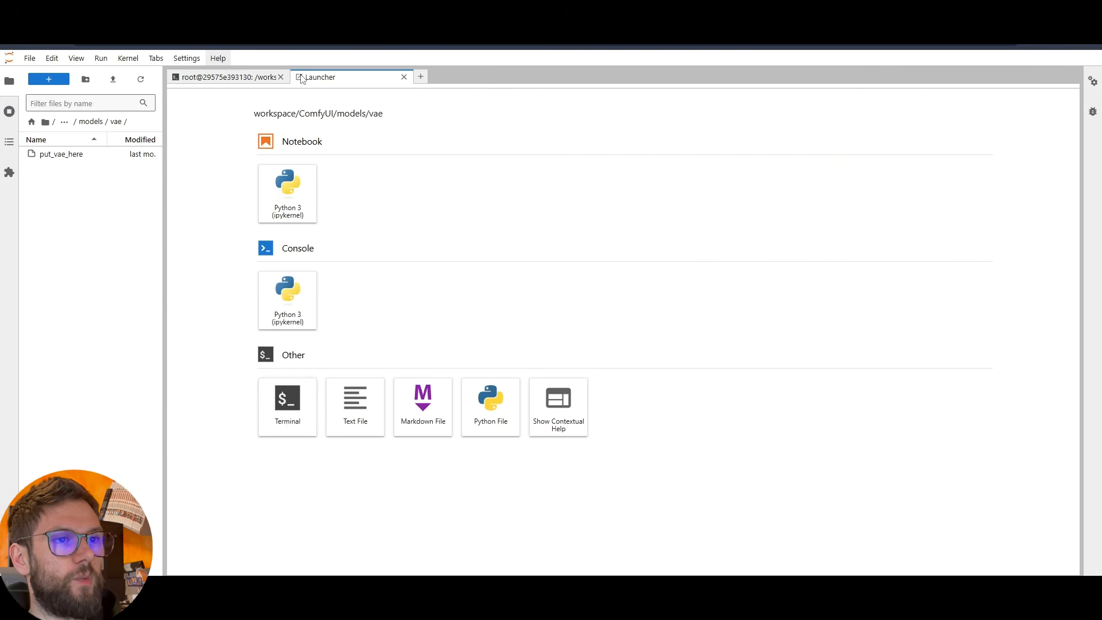
pyautogui.click(293, 418)
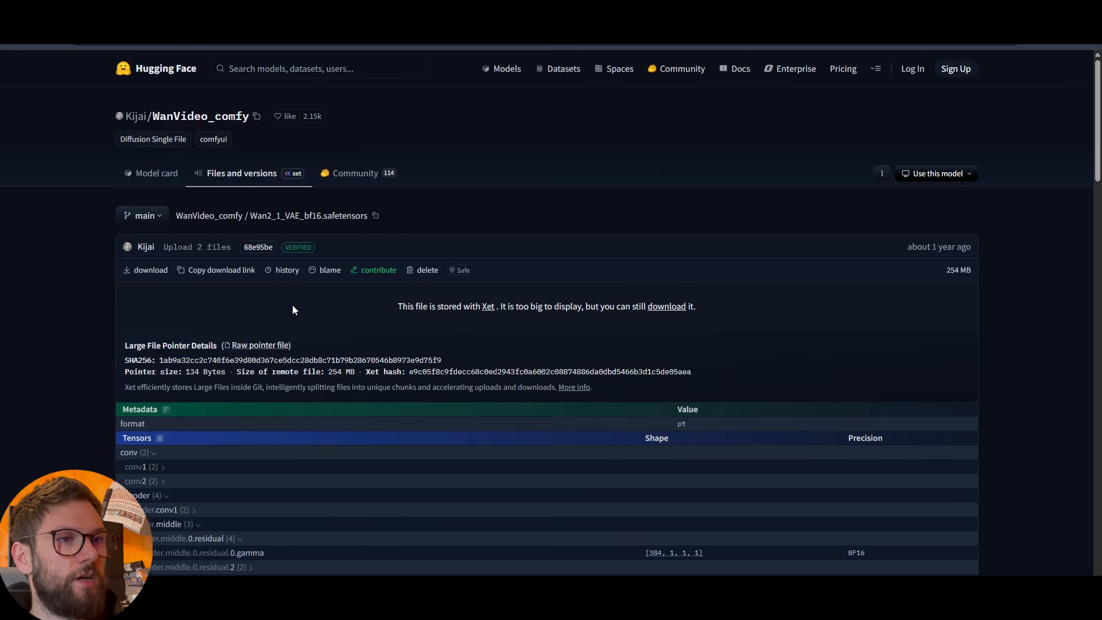
# - Copy the Hugging Face link of Wan2_1_VAE_bf16.safetensors and download the file into the vae folder with wget
pyautogui.click(214, 279)
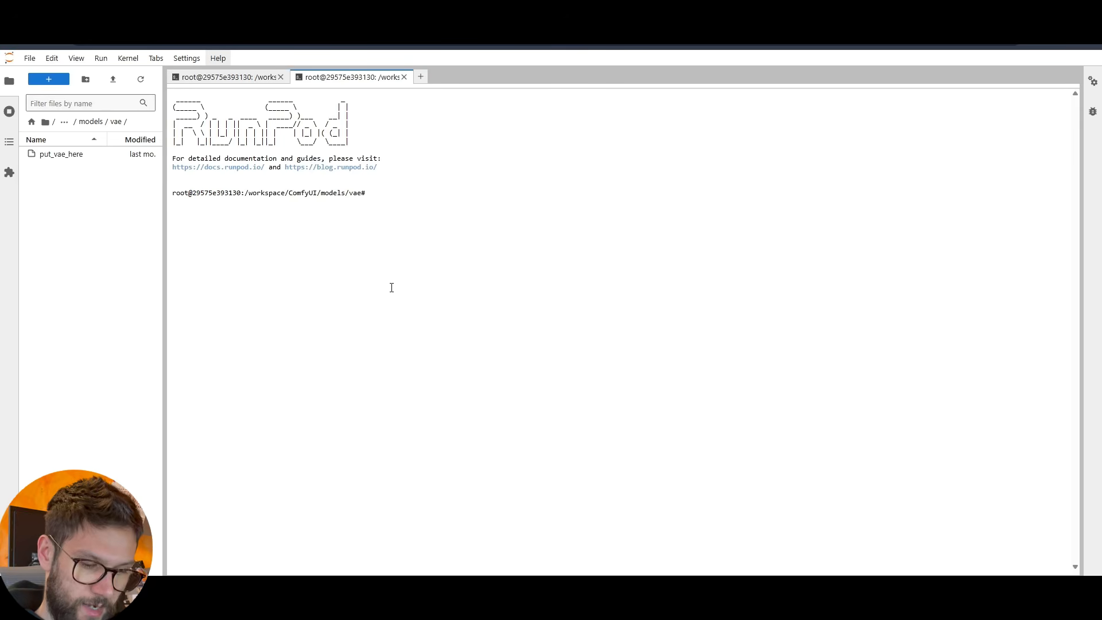
pyautogui.write('wget')
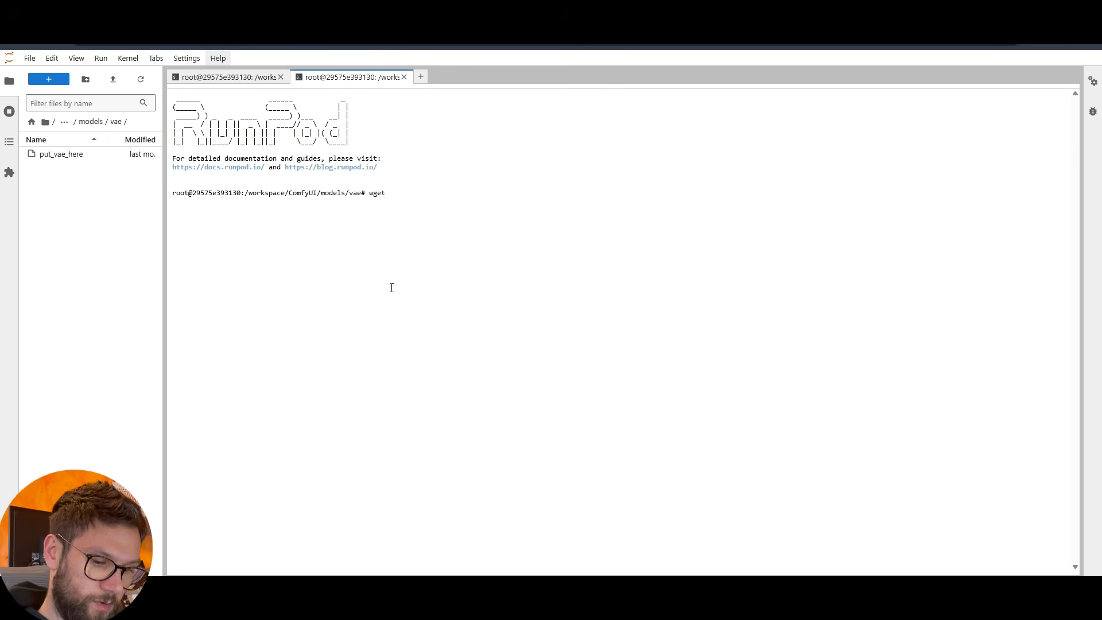
pyautogui.hotkey('ctrl', 'v')
pyautogui.press('Return')
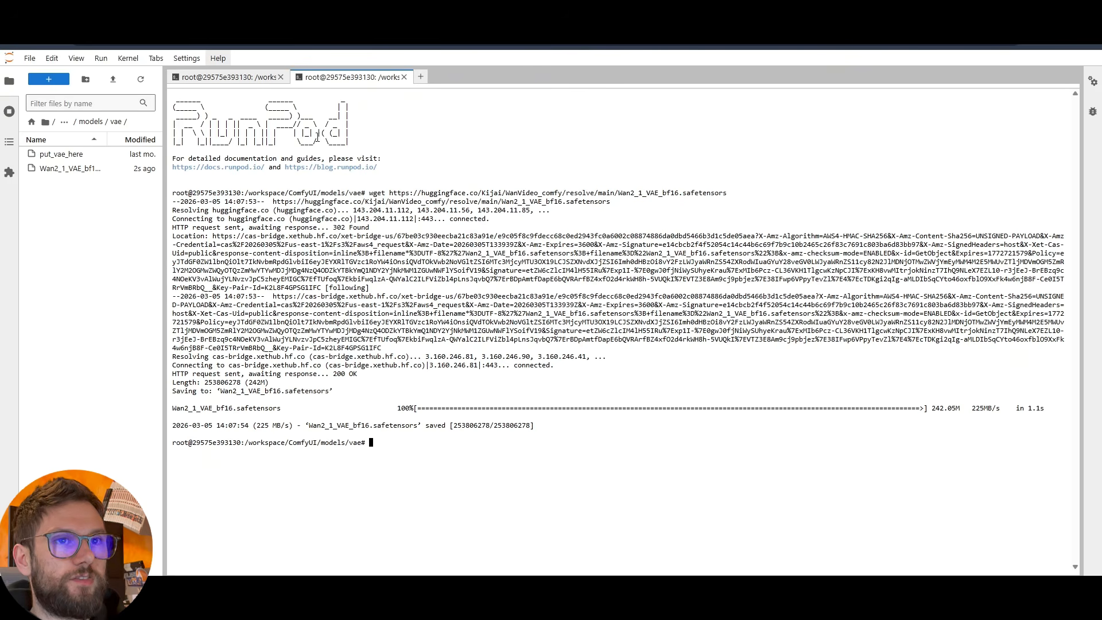
# - Open the models/loras folder, close the vae terminal and start a new terminal in the loras folder
pyautogui.click(90, 122)
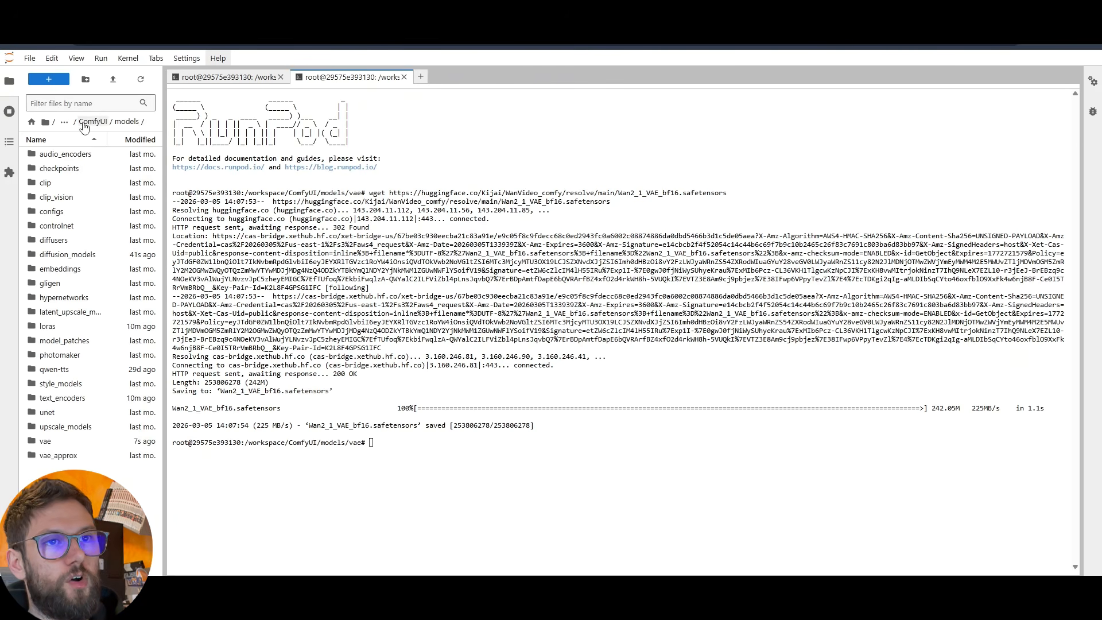
pyautogui.doubleClick(48, 326)
pyautogui.click(404, 77)
pyautogui.click(298, 77)
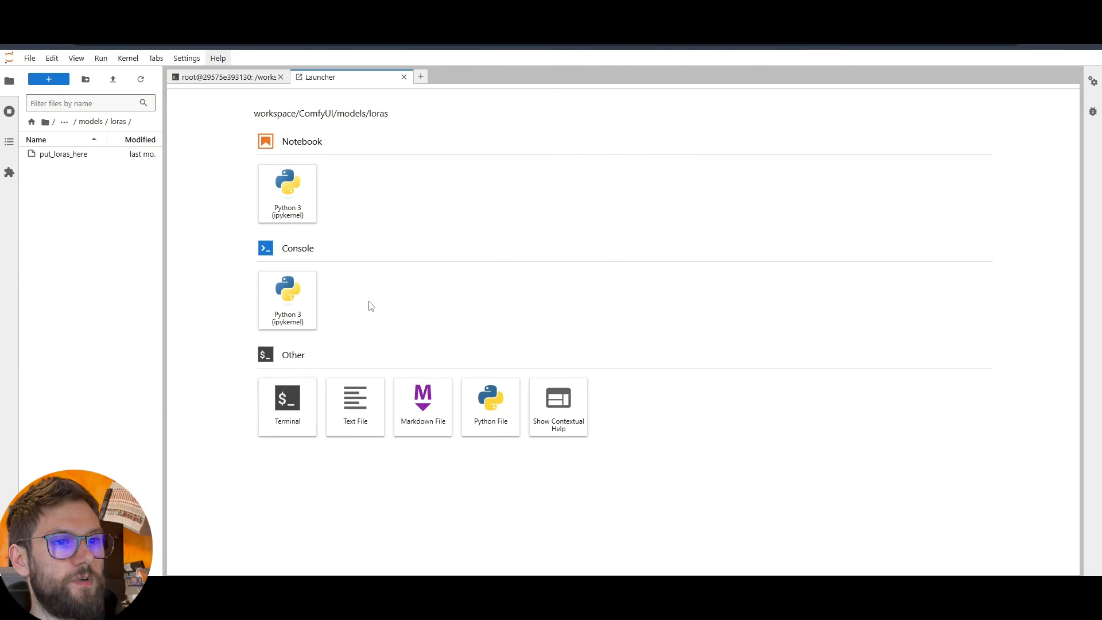
pyautogui.click(288, 411)
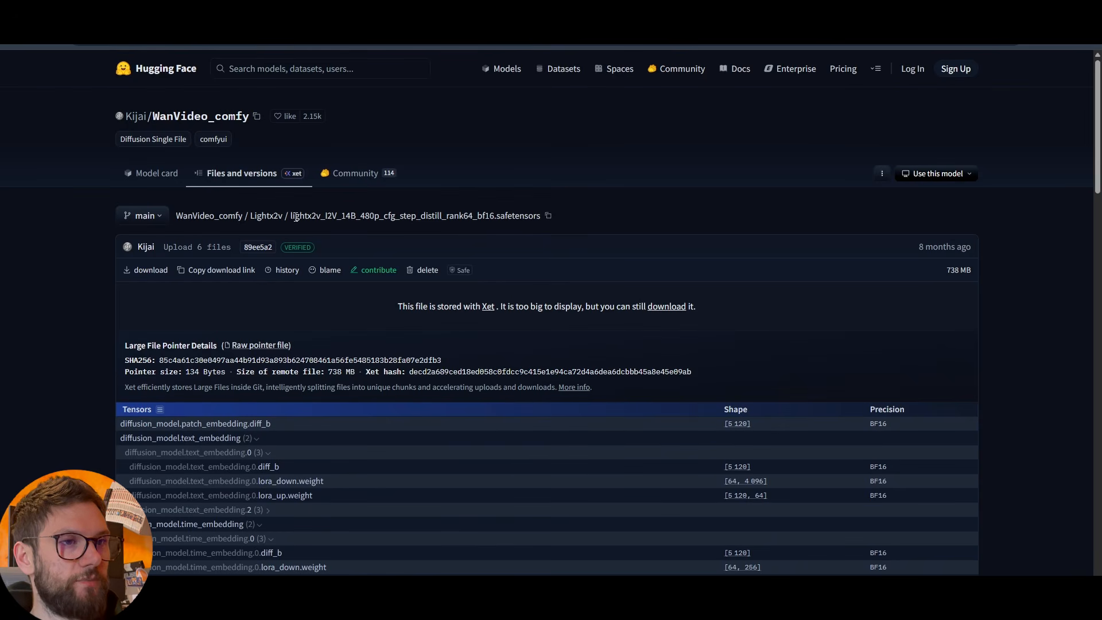
# - Copy the Hugging Face link of lightx2v_I2V_14B_480p_cfg_step_distill_rank64_bf16.safetensors and download the file into loras with wget
pyautogui.click(215, 274)
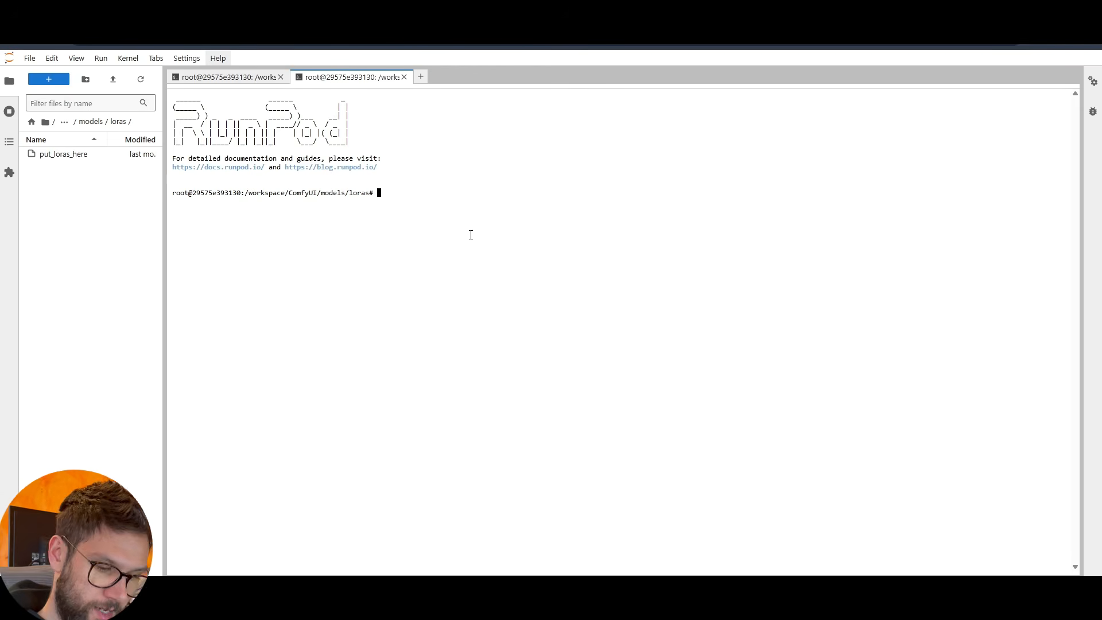
pyautogui.write('wget')
pyautogui.hotkey('ctrl', 'v')
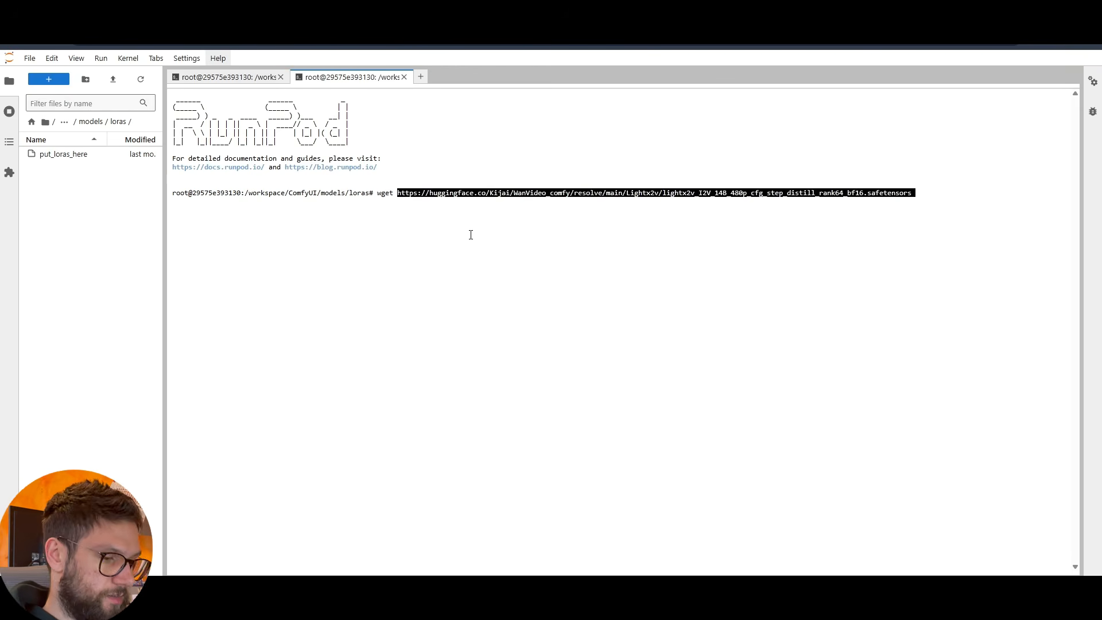
pyautogui.press('Return')
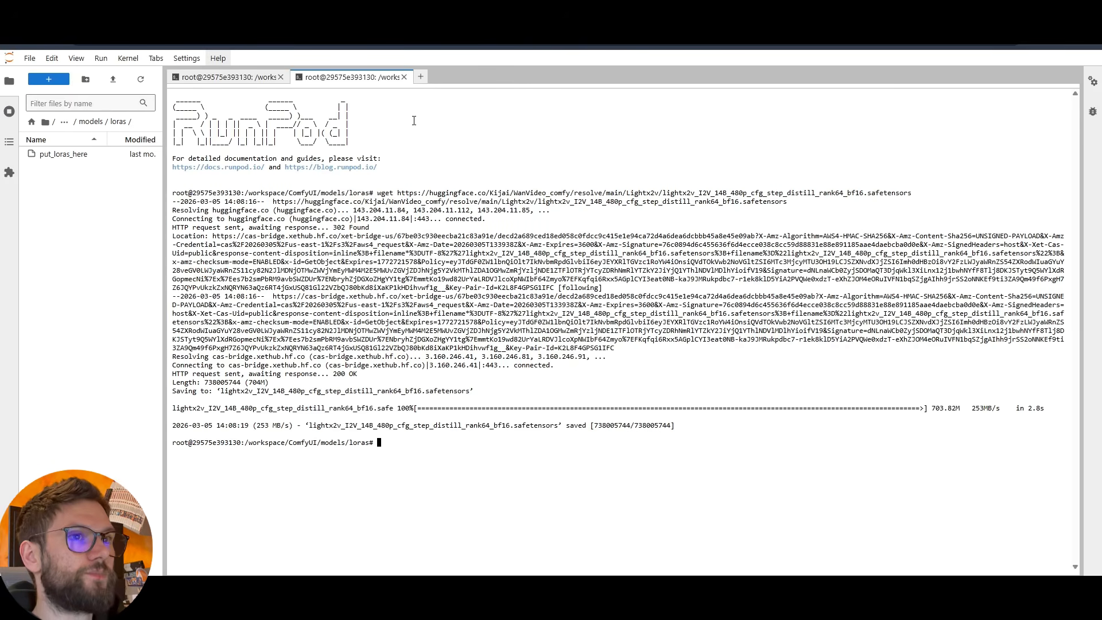
# - Open the models/text_encoders folder, close the loras terminal and start a new terminal in the text_encoders folder
pyautogui.click(89, 122)
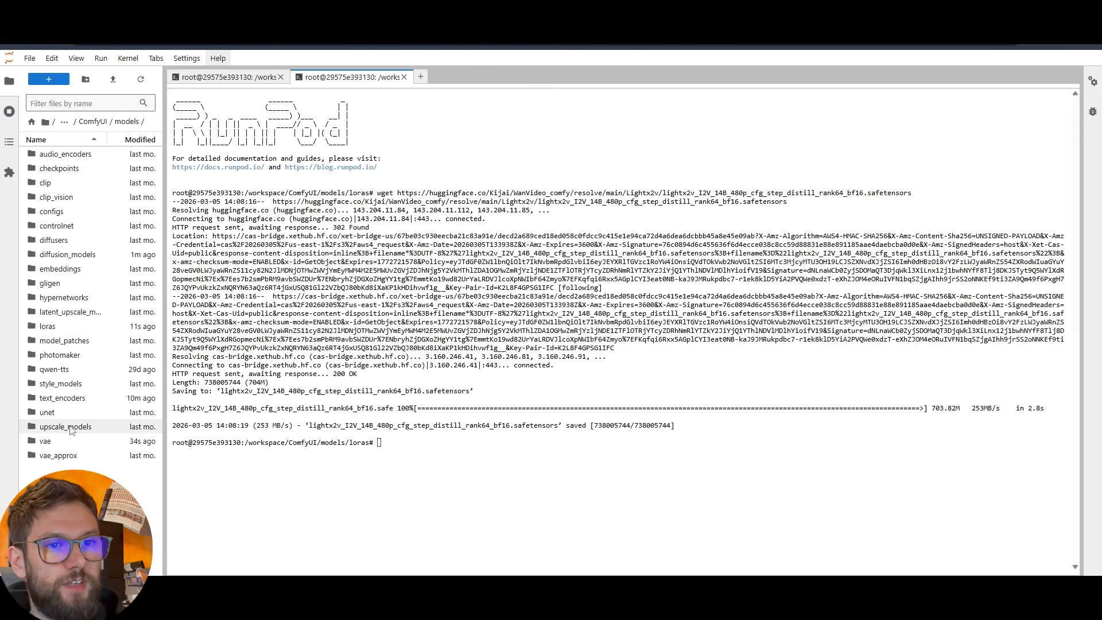
pyautogui.doubleClick(62, 398)
pyautogui.click(405, 77)
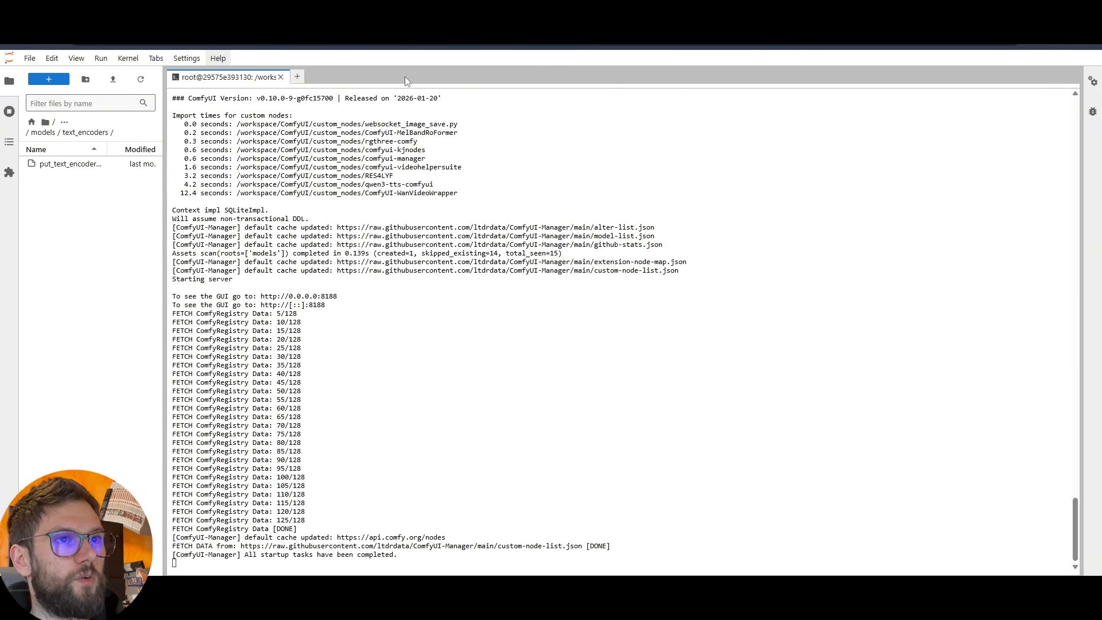
pyautogui.click(298, 78)
pyautogui.click(288, 398)
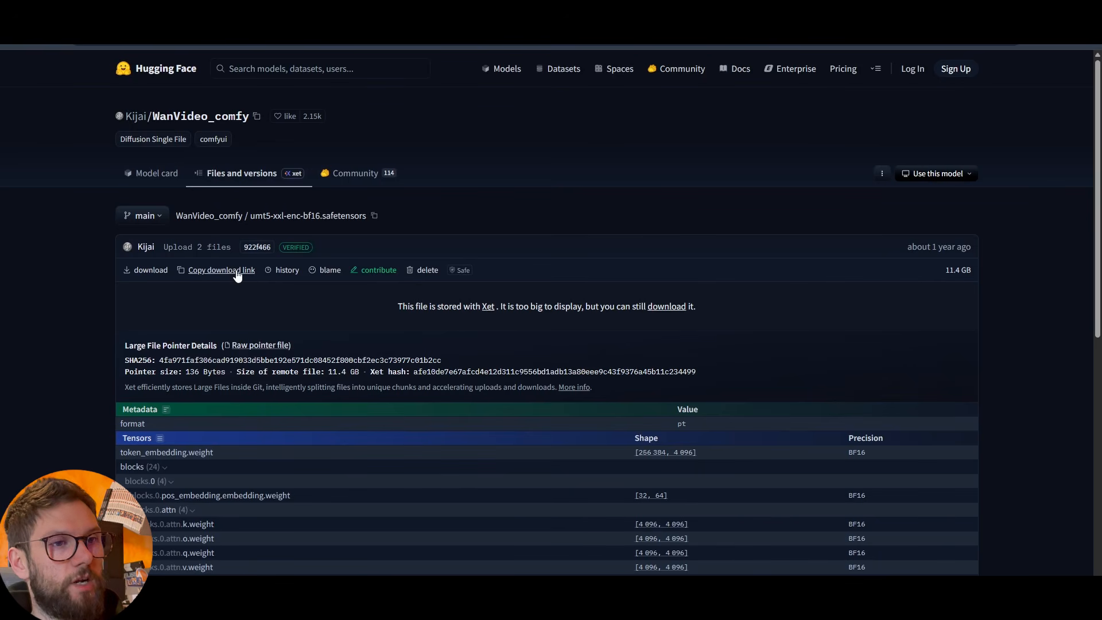
# - Copy the Hugging Face link of umt5-xxl-enc-bf16.safetensors and download the file into text_encoders with wget
pyautogui.click(230, 270)
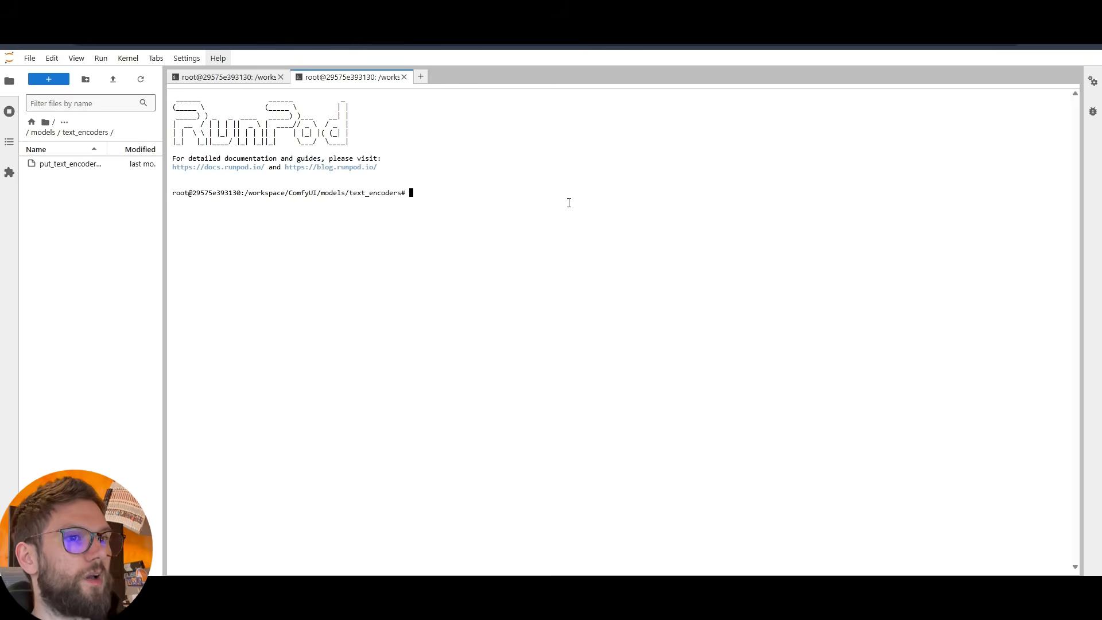
pyautogui.write('wget')
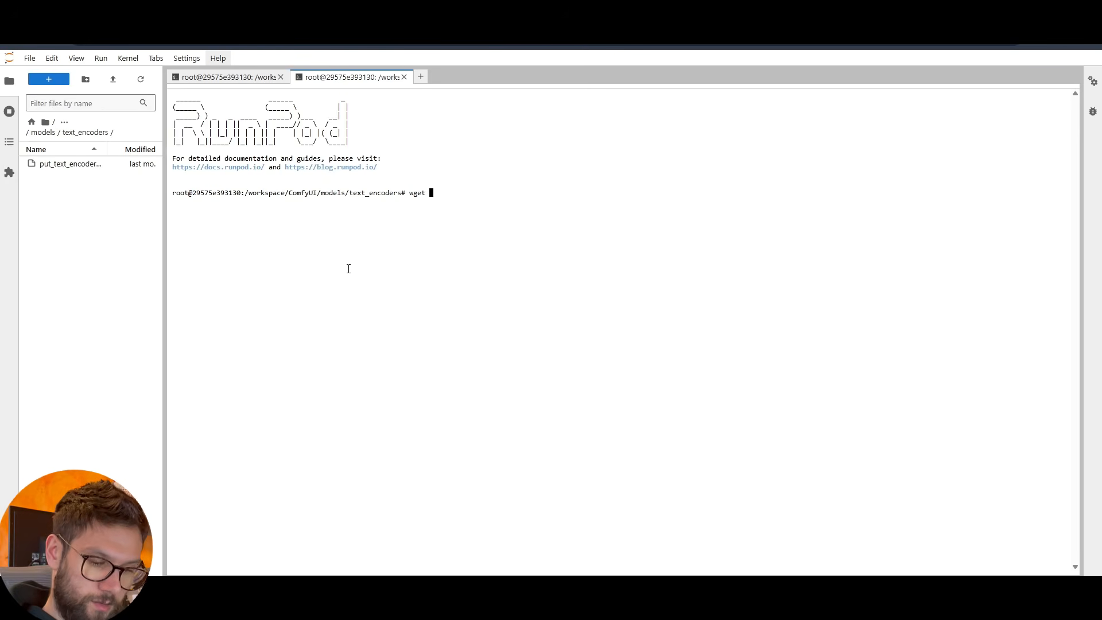
pyautogui.hotkey('ctrl', 'v')
pyautogui.press('Return')
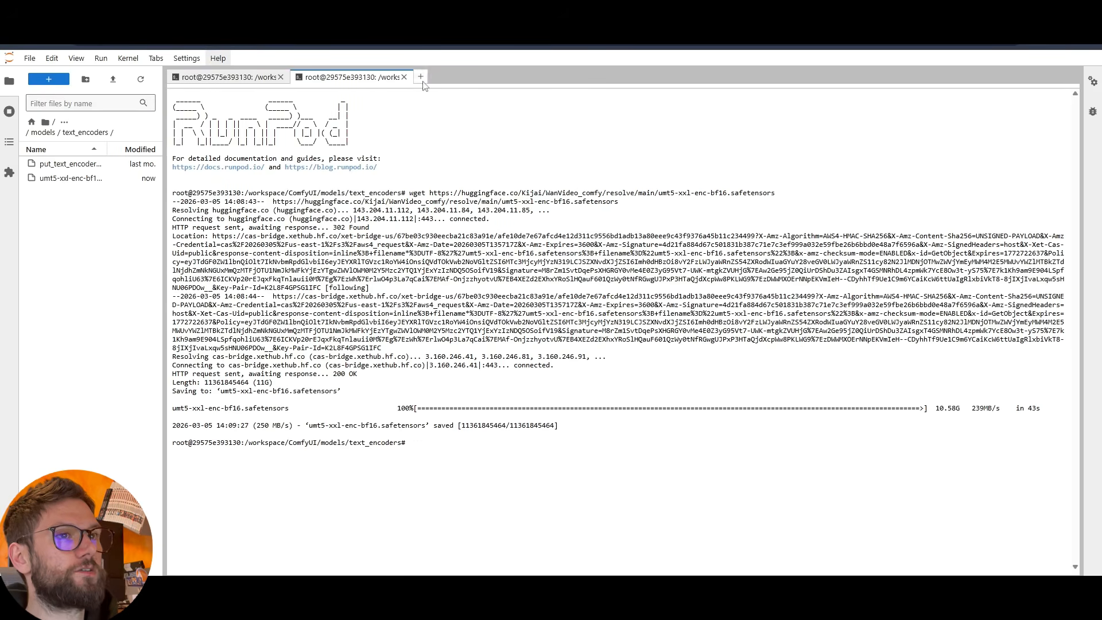
# - Close the text_encoders terminal, switch to ComfyUI and confirm the browser refresh that applies the node pack installation
pyautogui.click(404, 77)
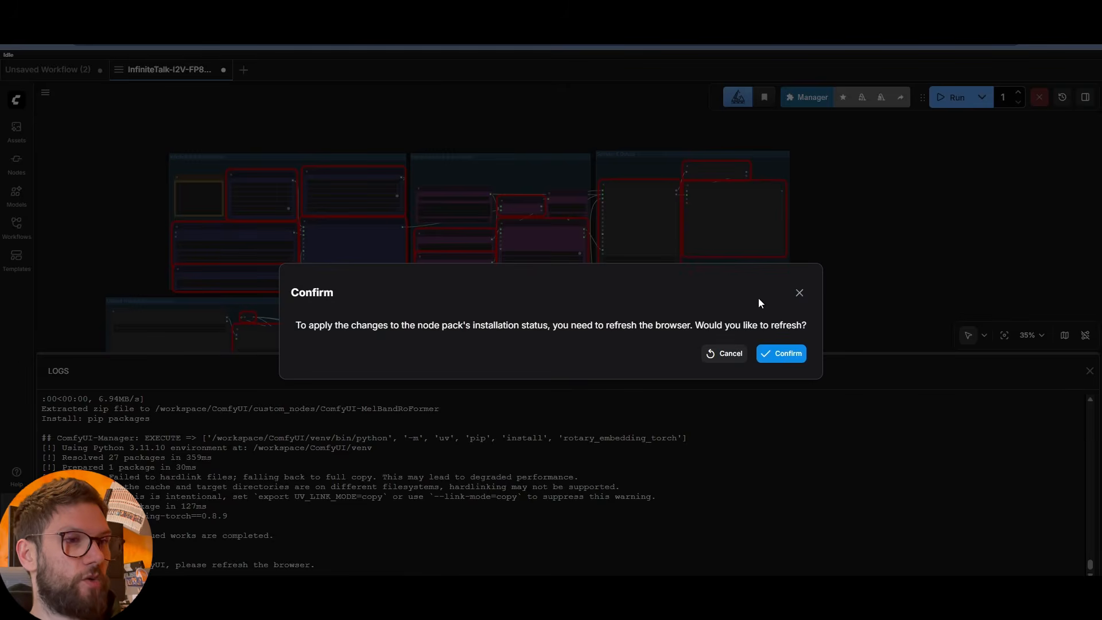
pyautogui.click(782, 354)
# - Examine the node groups of the InfiniteTalk workflow, from the model loaders to the image, audio and text encoder sections
pyautogui.scroll(-5, 519, 240)
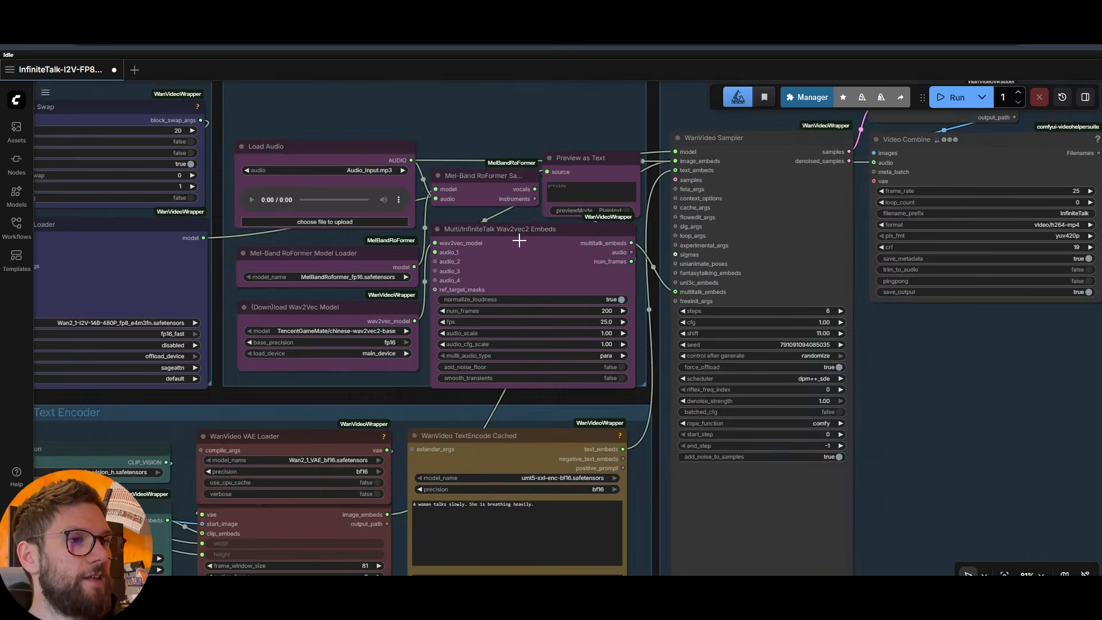
pyautogui.moveTo(446, 124); pyautogui.dragTo(601, 135)
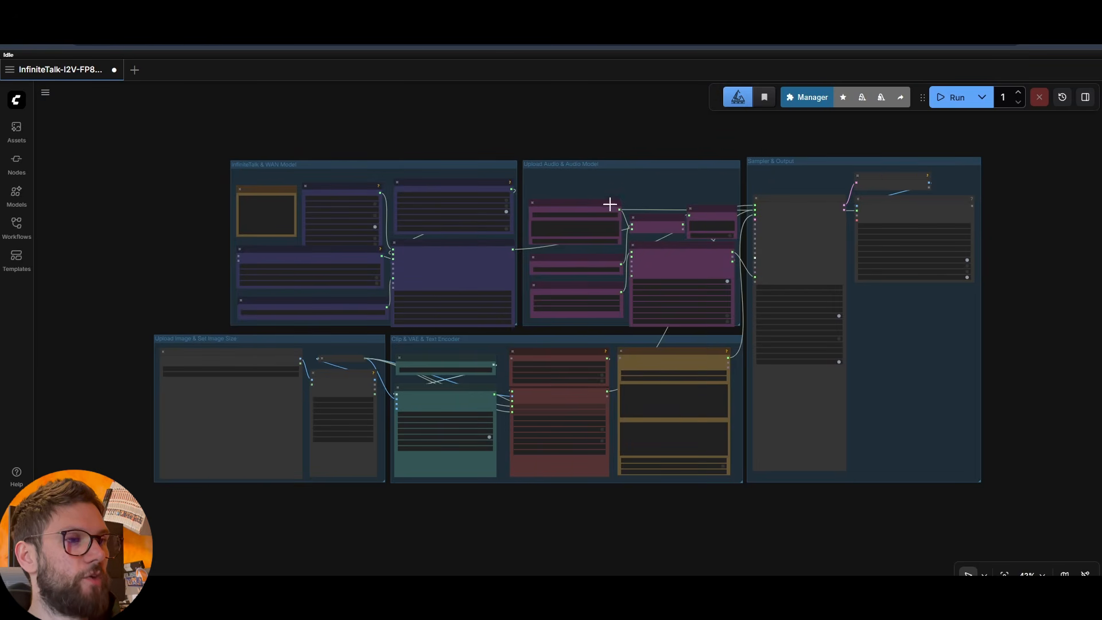
pyautogui.scroll(5, 609, 204)
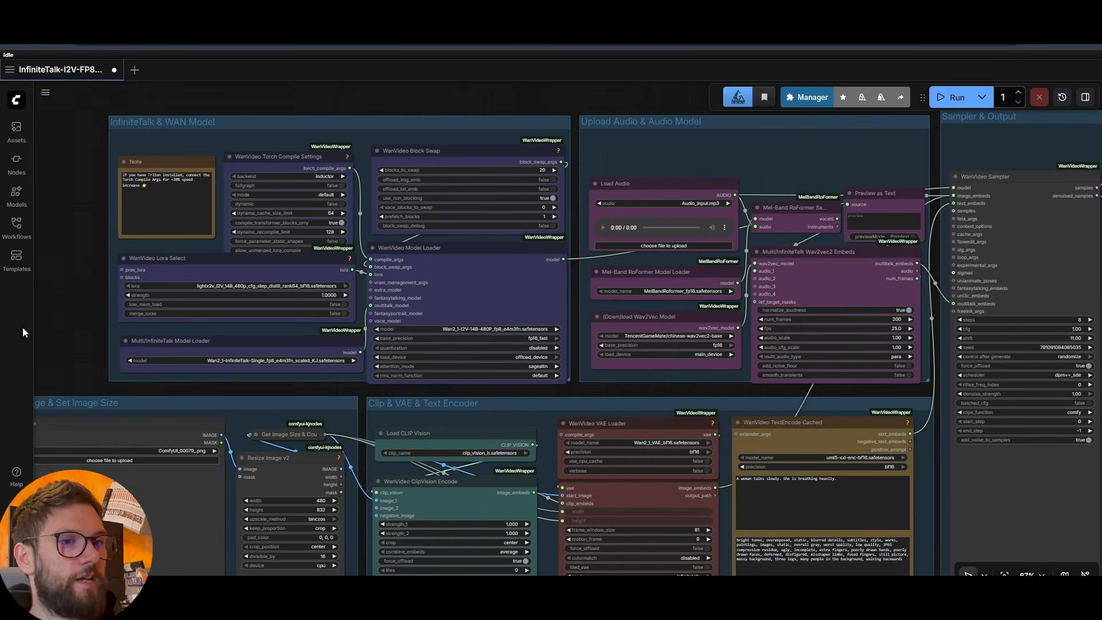
pyautogui.moveTo(86, 290); pyautogui.dragTo(203, 212)
pyautogui.scroll(-1, 119, 238)
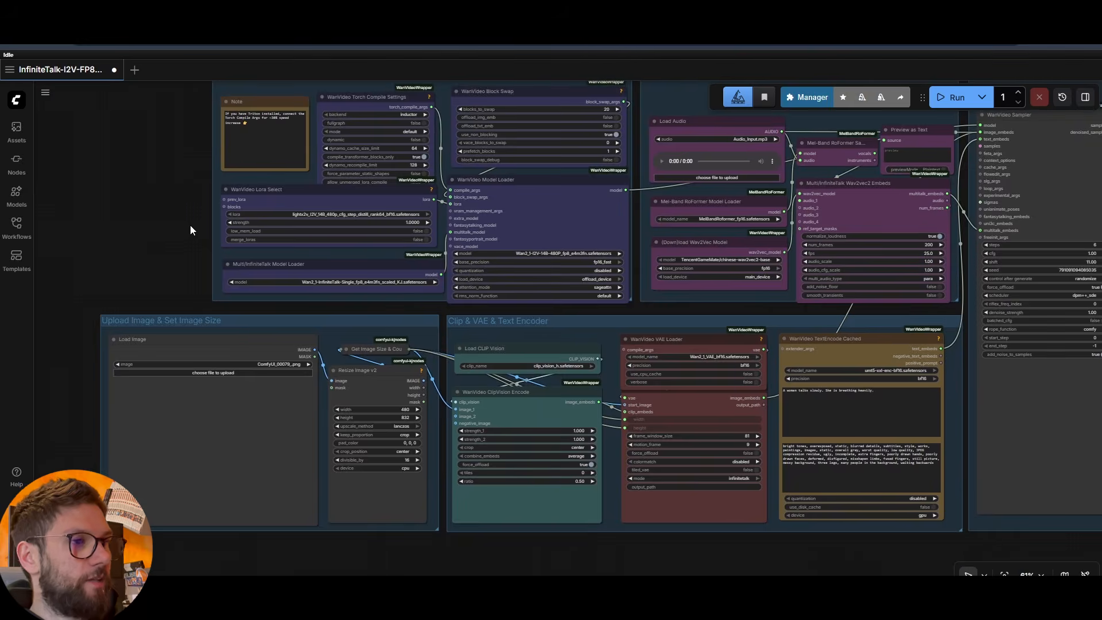
pyautogui.scroll(-1, 190, 225)
pyautogui.scroll(1, 513, 226)
pyautogui.scroll(1, 148, 265)
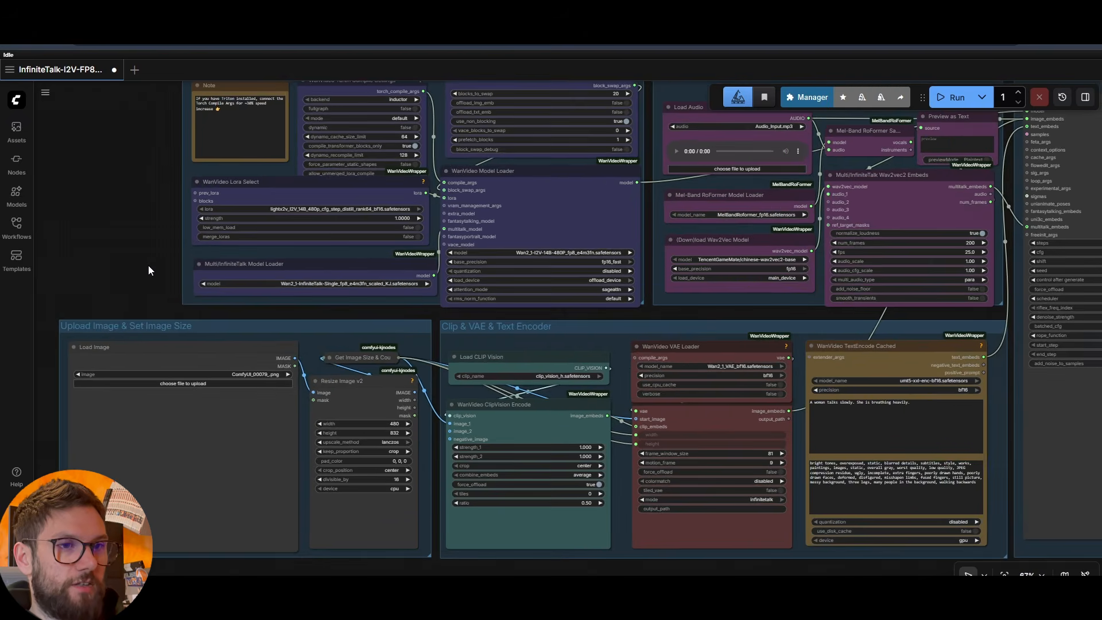
pyautogui.scroll(-1, 148, 265)
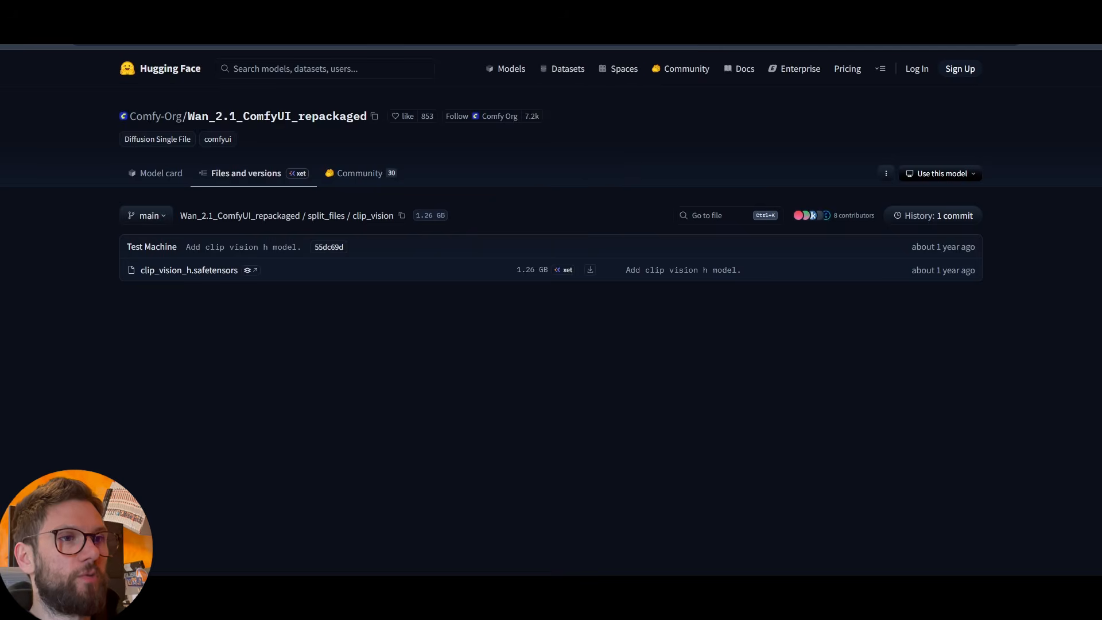
# - Copy the Hugging Face link of clip_vision_h.safetensors and start a new JupyterLab terminal in the models/clip_vision folder
pyautogui.click(232, 270)
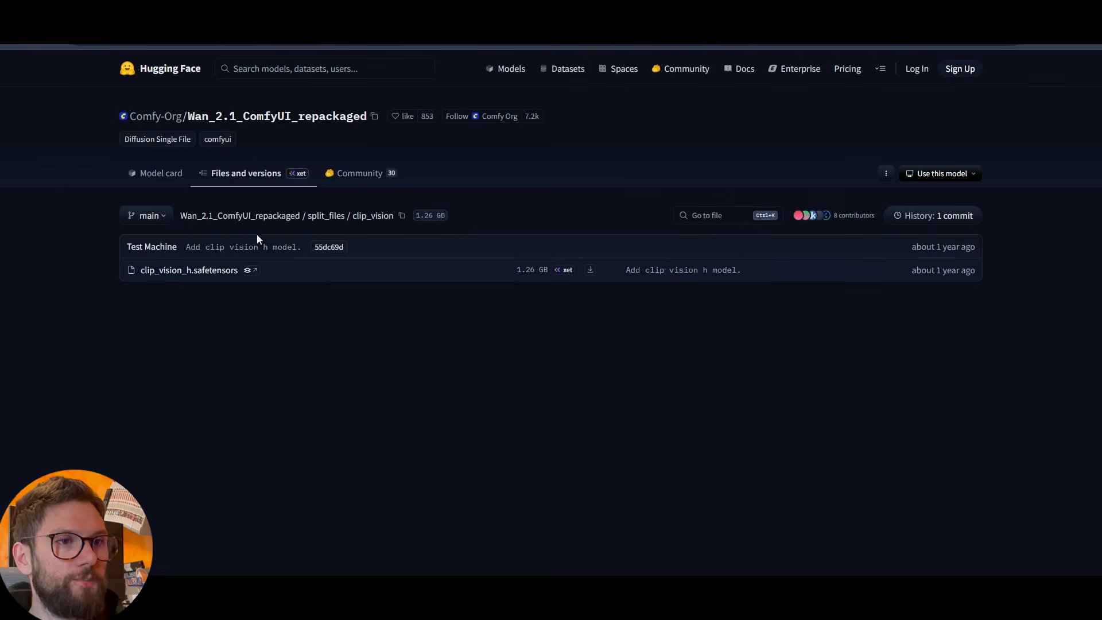
pyautogui.click(235, 272)
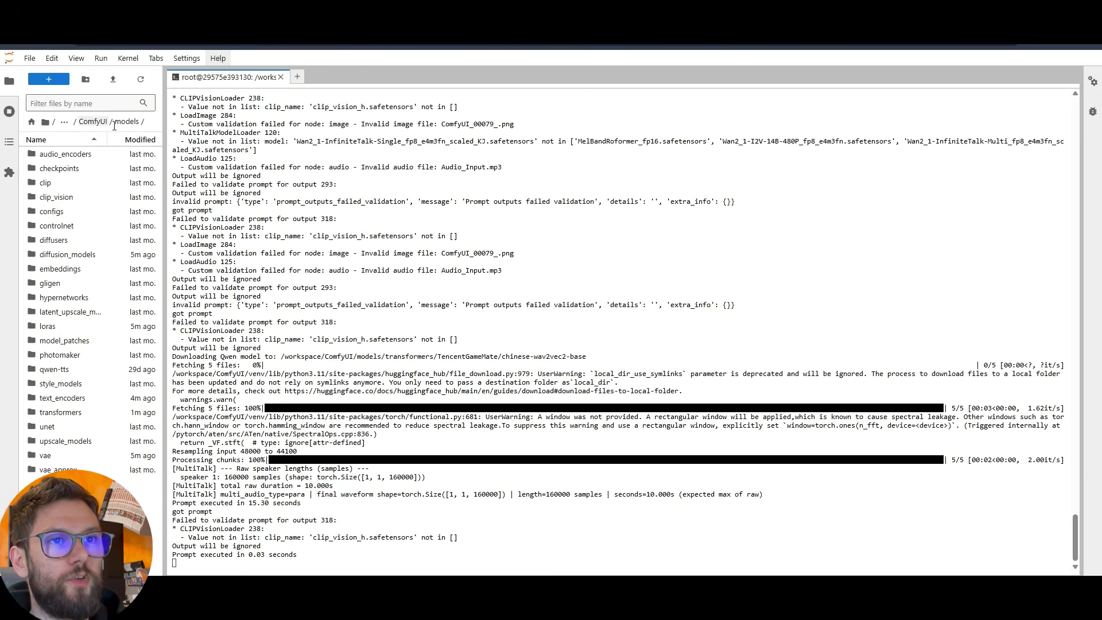
pyautogui.click(82, 123)
pyautogui.click(67, 343)
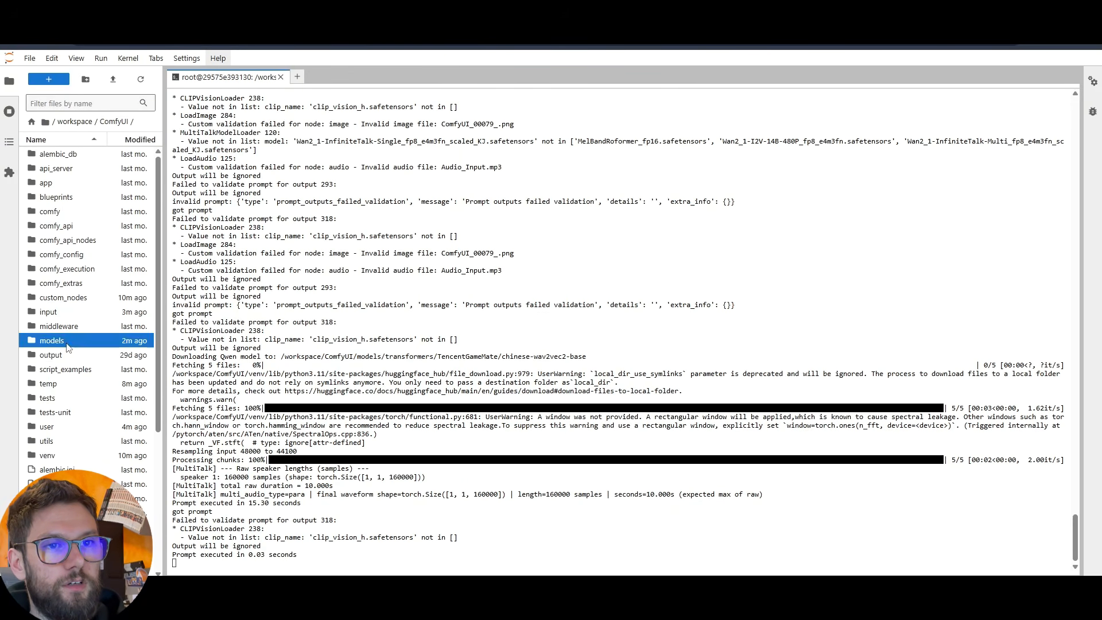
pyautogui.doubleClick(67, 343)
pyautogui.doubleClick(76, 197)
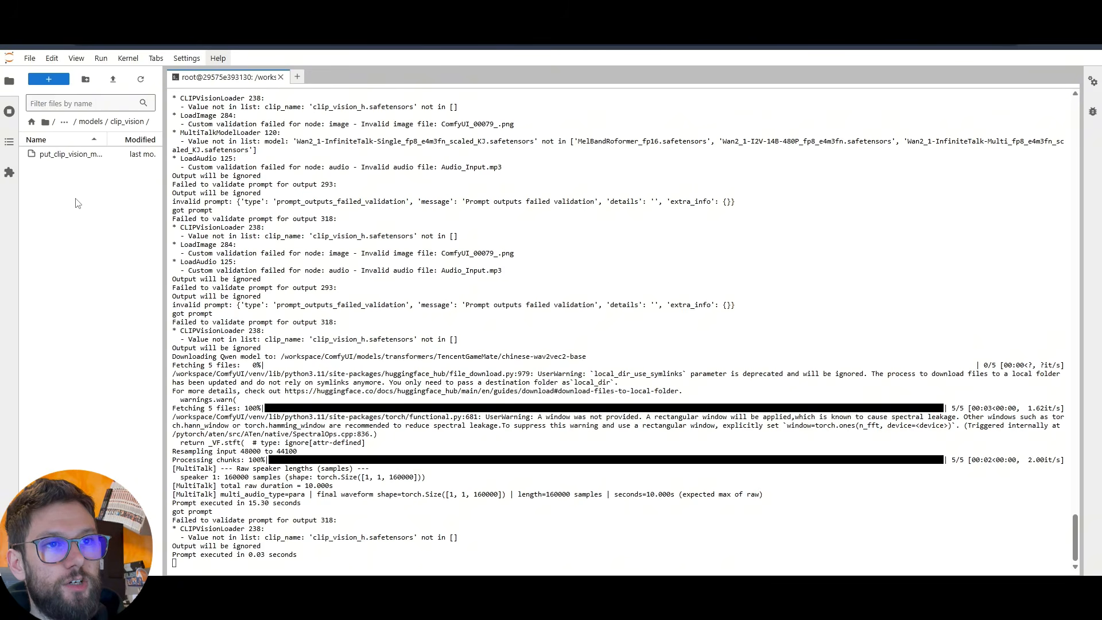
pyautogui.click(297, 76)
pyautogui.click(288, 398)
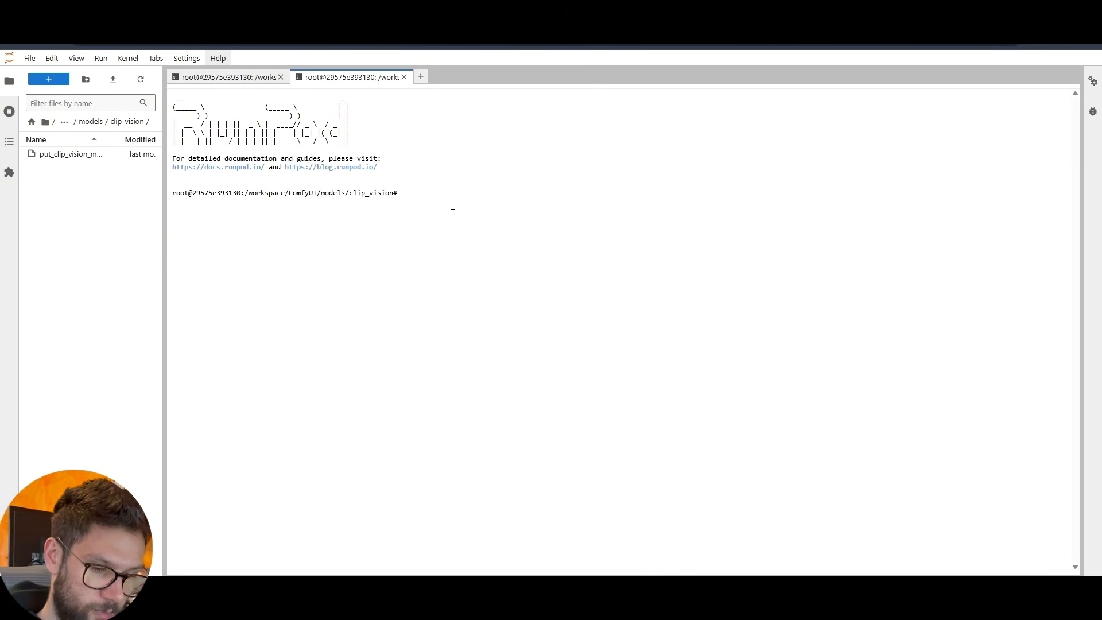
# - Download clip_vision_h.safetensors into the clip_vision folder by running wget with the copied link
pyautogui.write('wget')
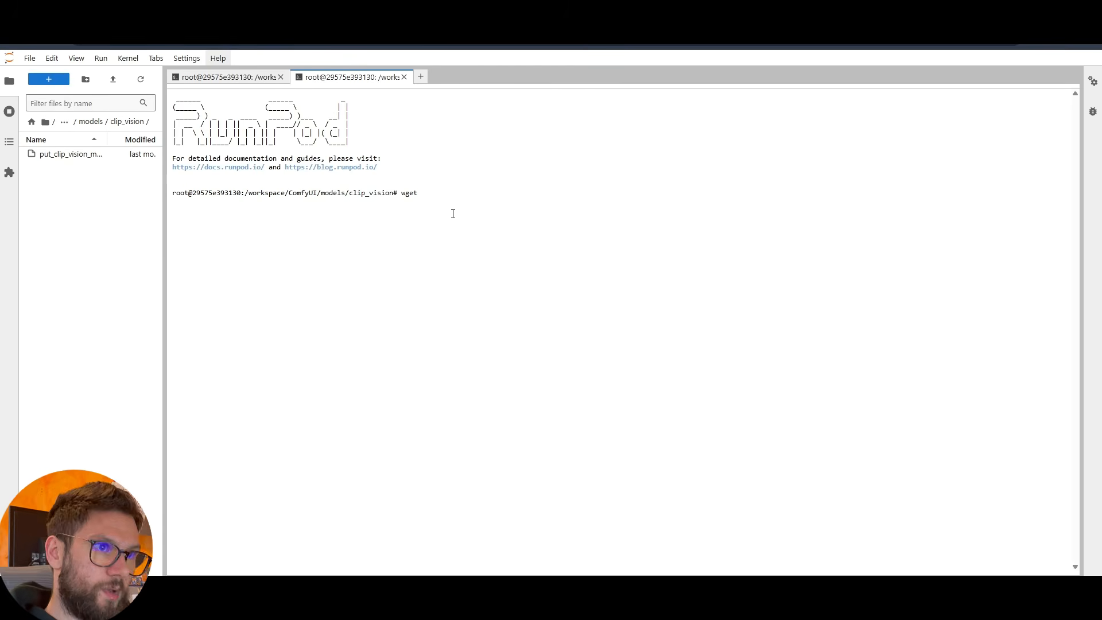
pyautogui.hotkey('ctrl', 'v')
pyautogui.press('Return')
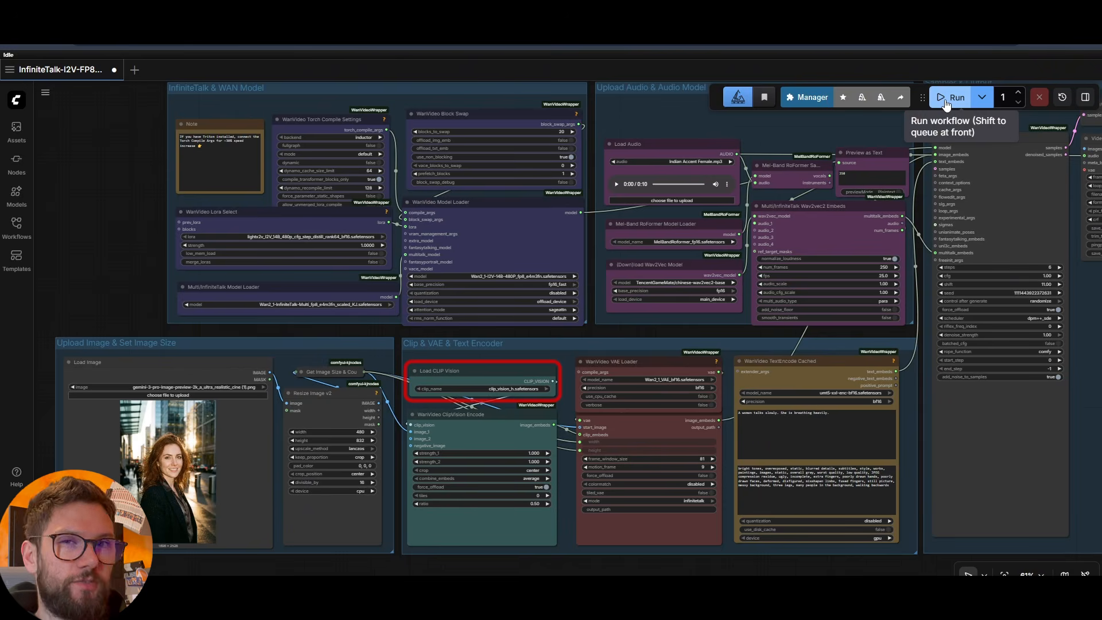
# - Run the InfiniteTalk workflow in ComfyUI and examine the module name in the WanVideoModelLoader error message
pyautogui.click(952, 98)
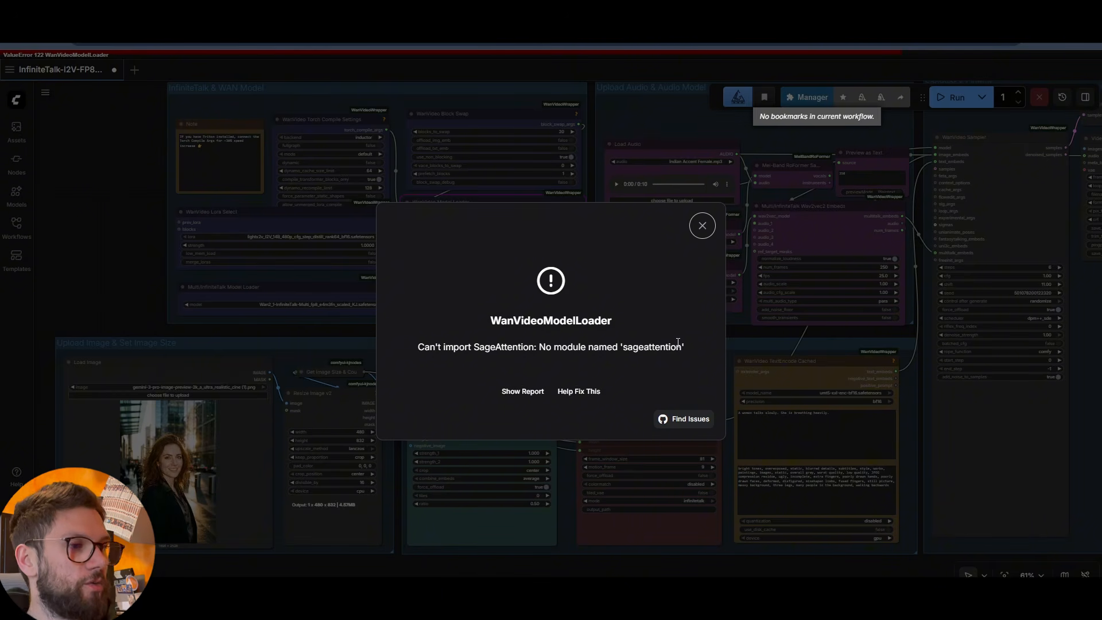
pyautogui.moveTo(684, 346); pyautogui.dragTo(620, 346)
pyautogui.click(634, 293)
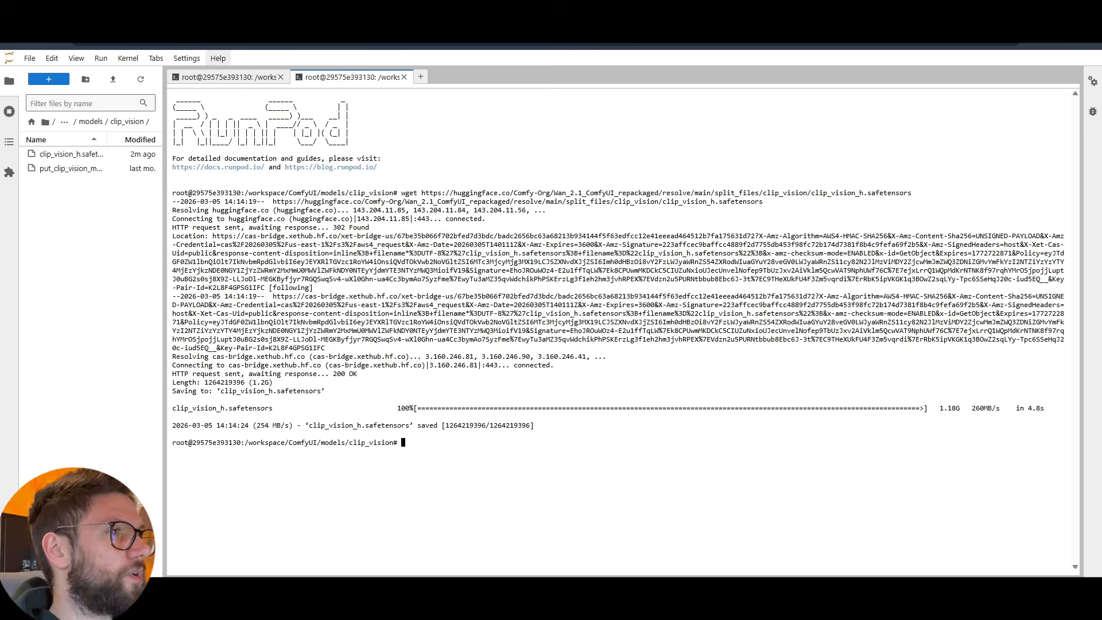
# - Close the clip_vision terminal in JupyterLab, go to the workspace folder and start a new terminal there
pyautogui.click(404, 77)
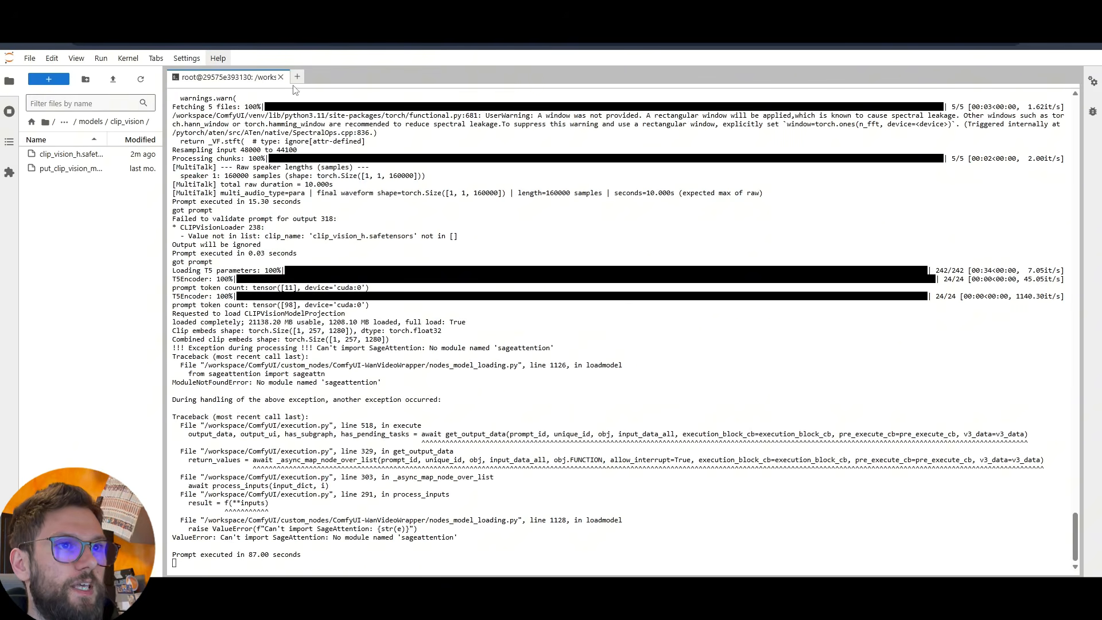
pyautogui.click(44, 122)
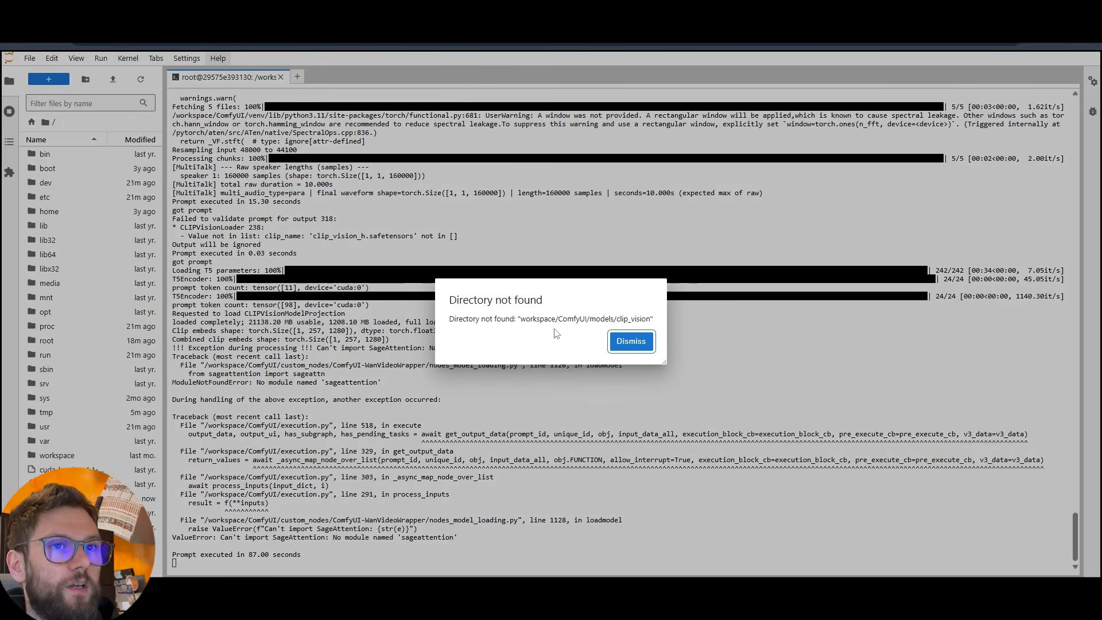
pyautogui.click(631, 341)
pyautogui.click(31, 122)
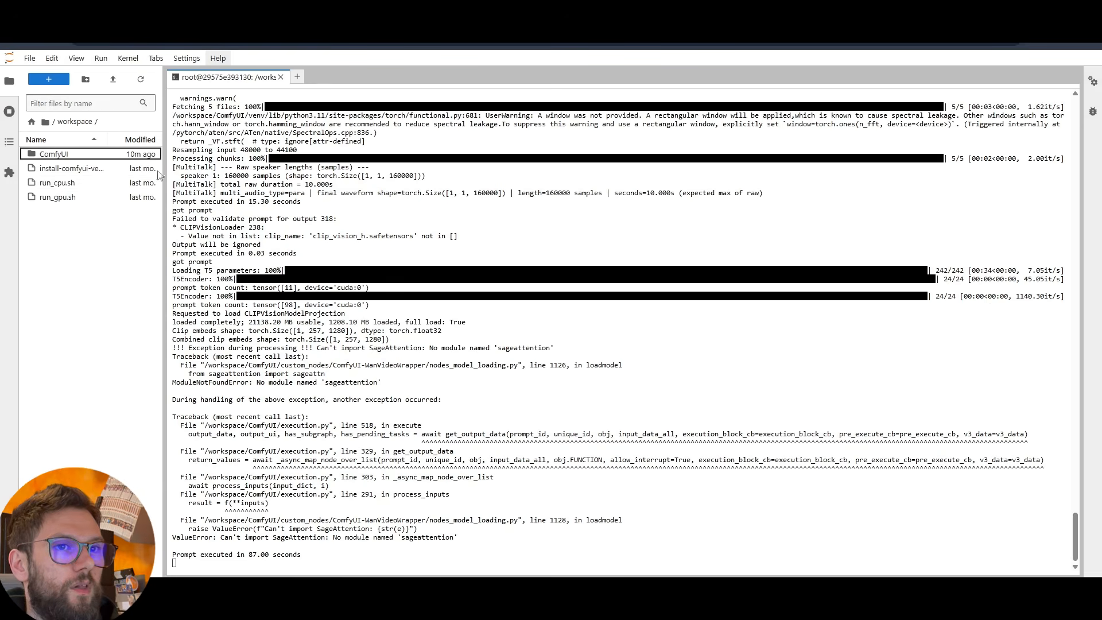
pyautogui.click(297, 77)
pyautogui.click(301, 427)
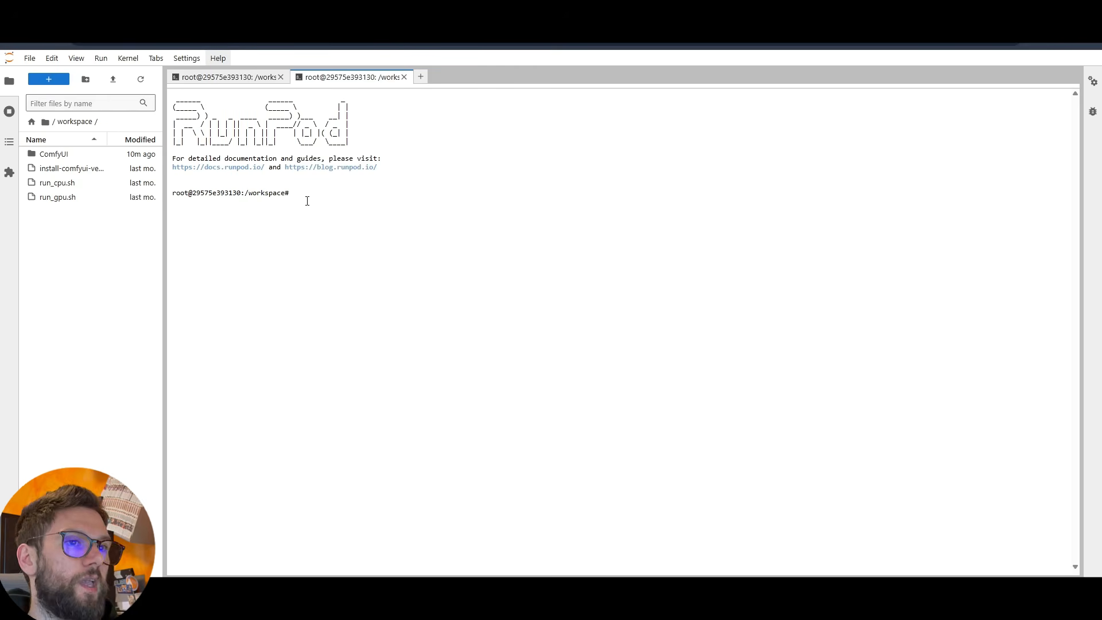
# - Activate the virtual environment in /workspace/ComfyUI and install the sageattention package with pip
pyautogui.hotkey('ctrl', 'v')
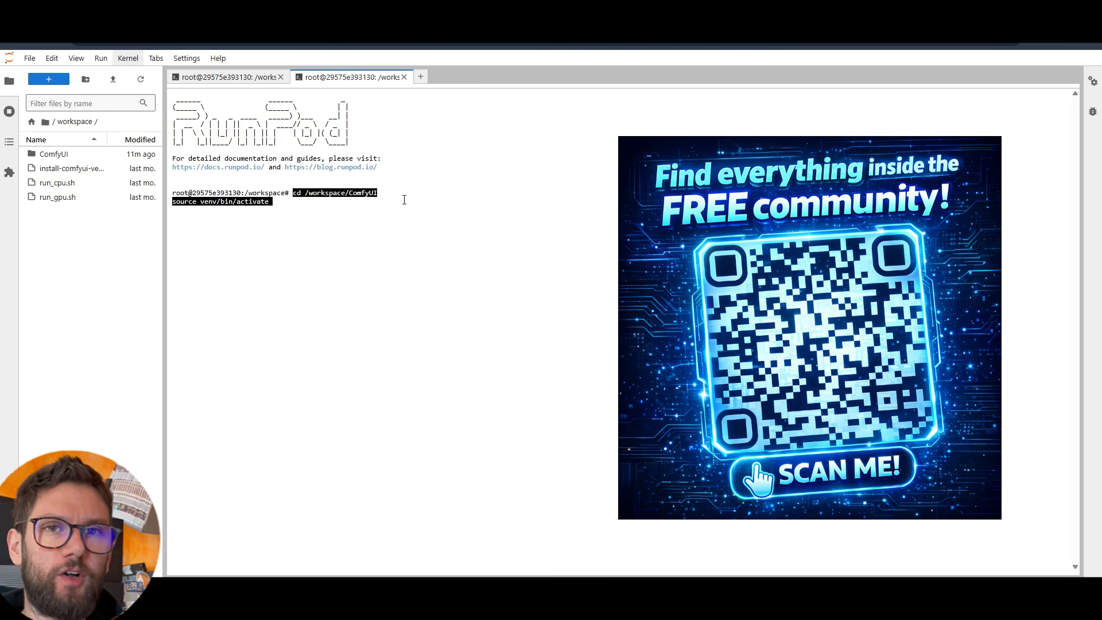
pyautogui.press('Return')
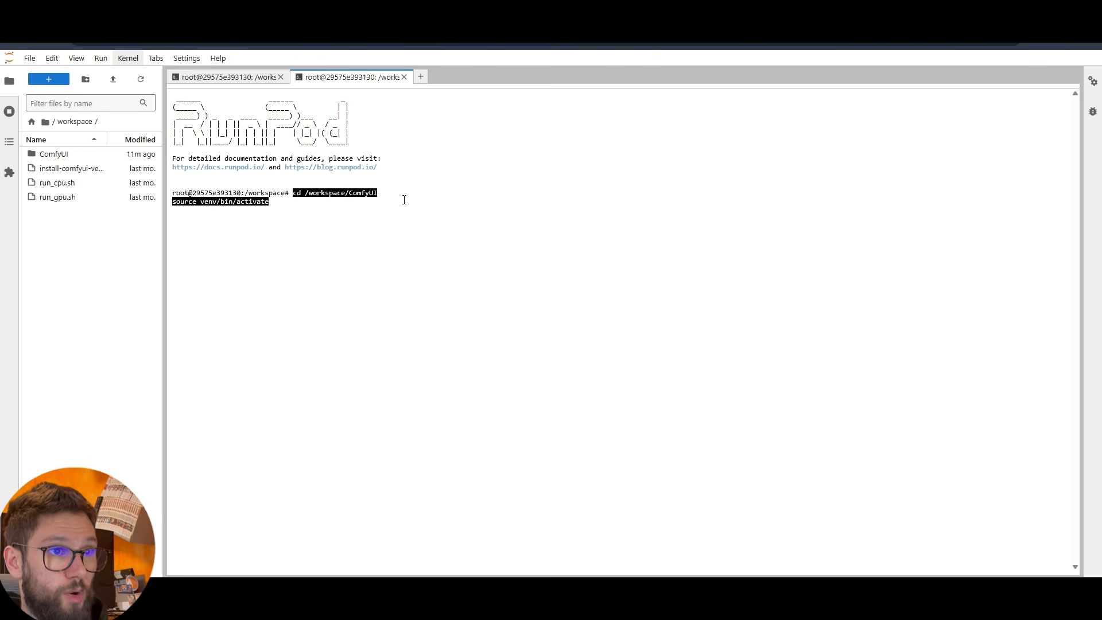
pyautogui.press('Return')
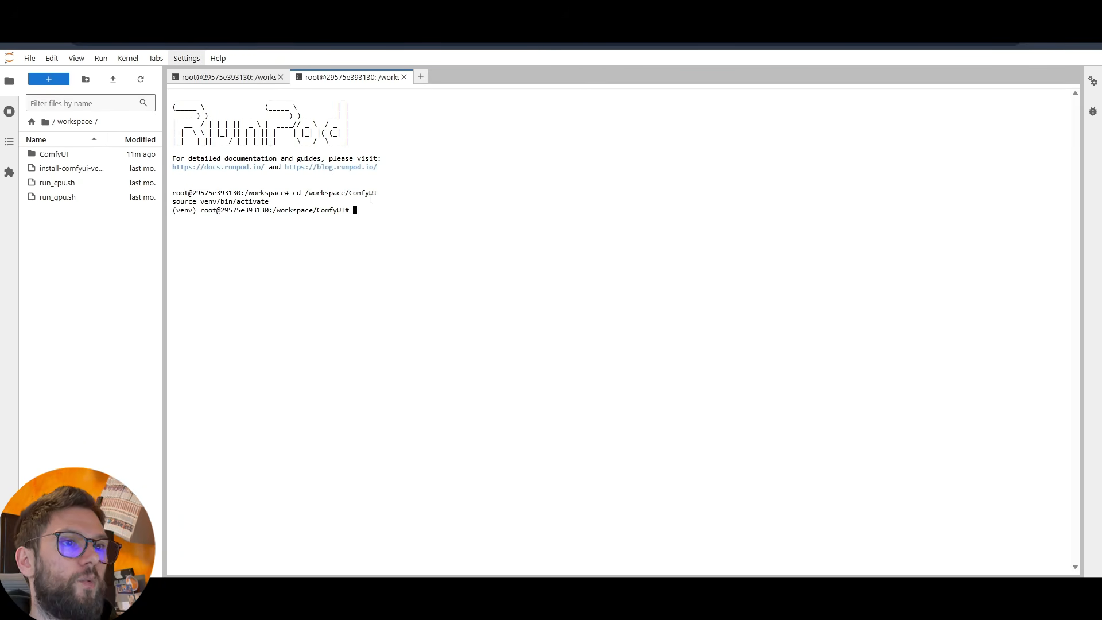
pyautogui.write('pip install sageattention')
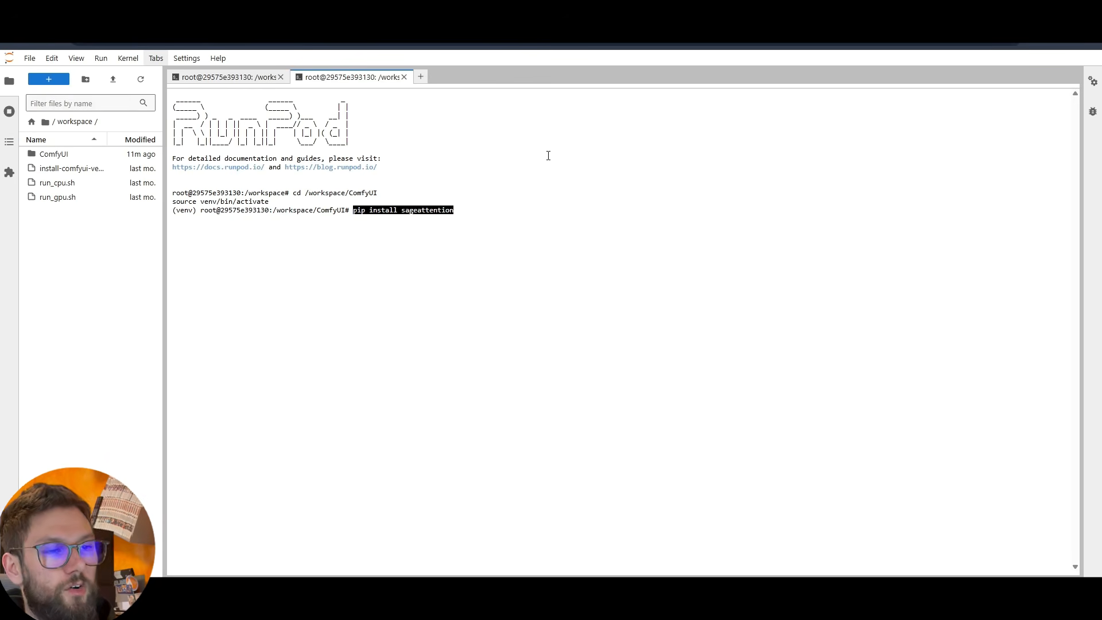
pyautogui.press('Return')
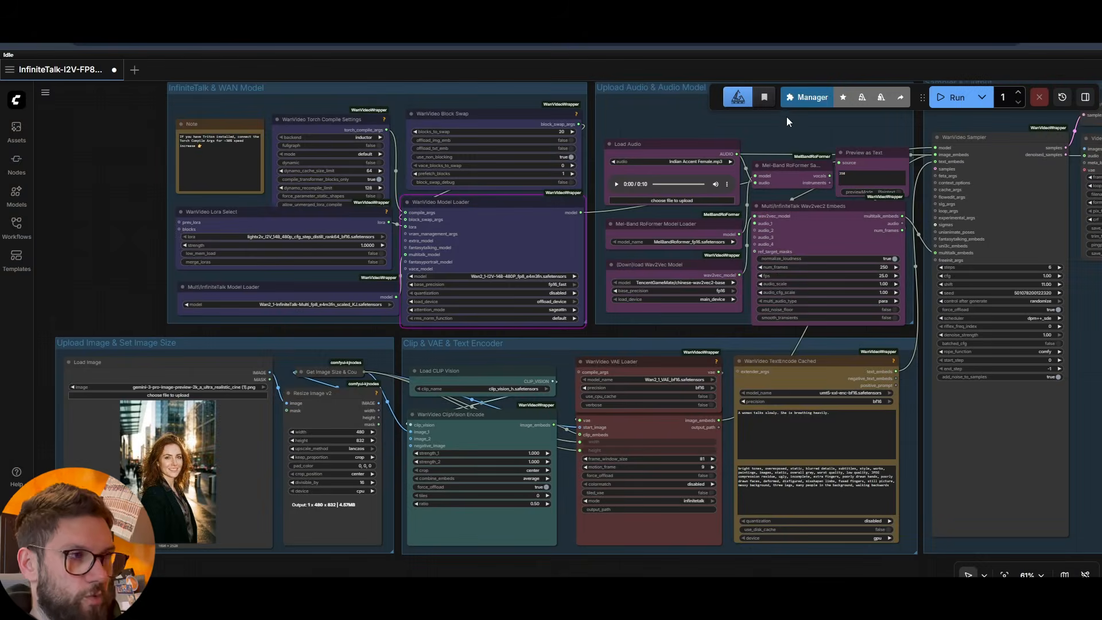
# - Restart ComfyUI through its Manager and confirm the restart
pyautogui.click(804, 97)
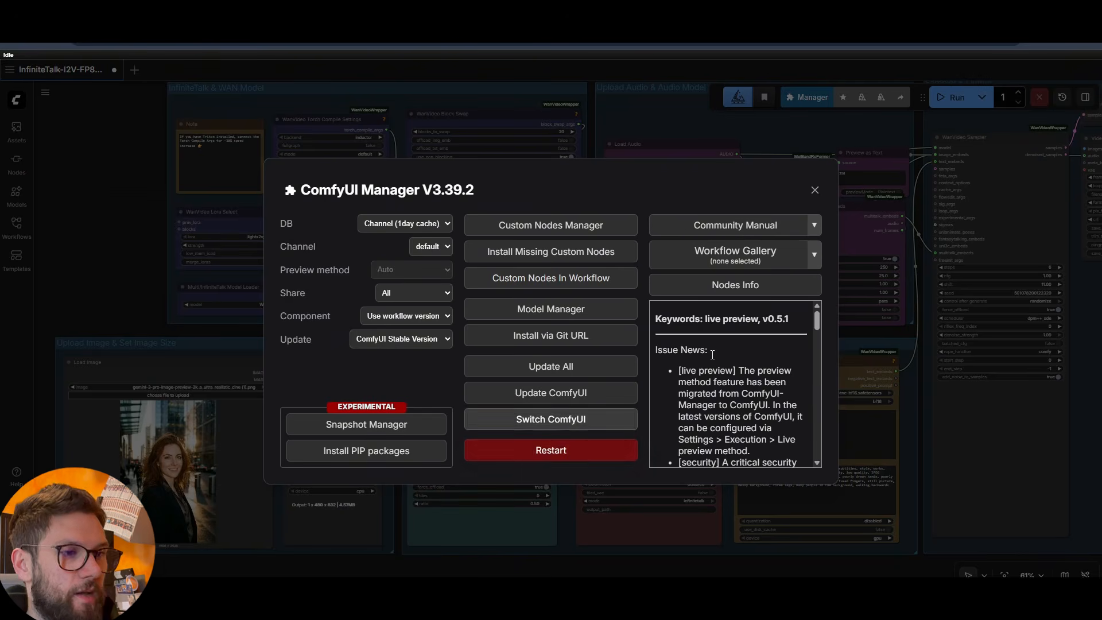
pyautogui.click(571, 453)
pyautogui.click(629, 354)
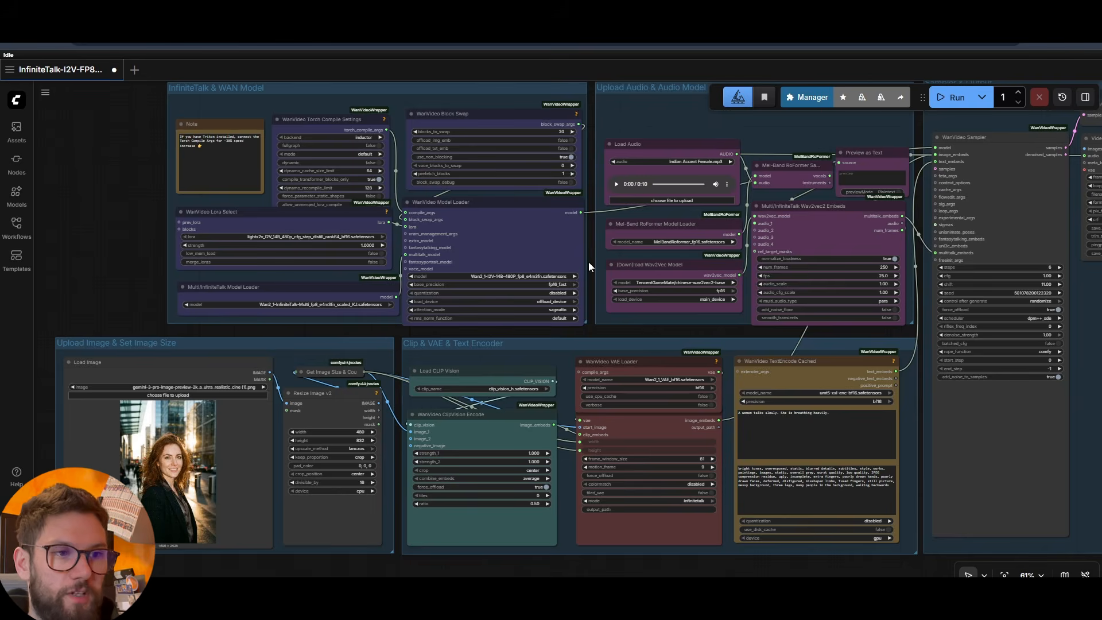
# - Review the workflow layout and examine the loaded portrait and resize settings in the Upload Image & Set Image Size group
pyautogui.scroll(-2, 588, 262)
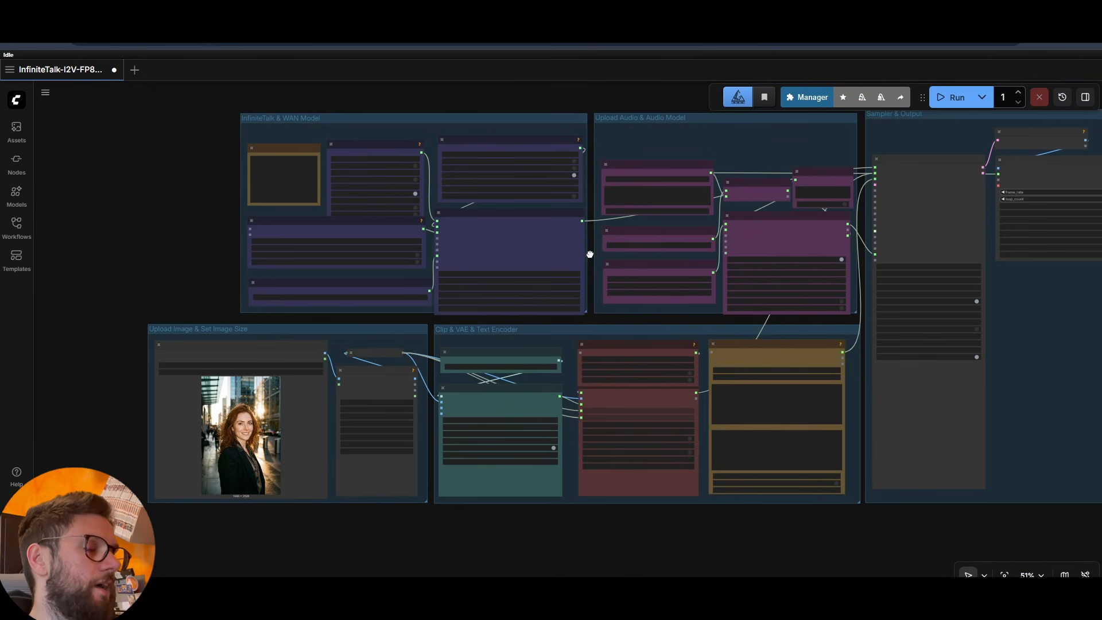
pyautogui.moveTo(589, 254); pyautogui.dragTo(506, 266)
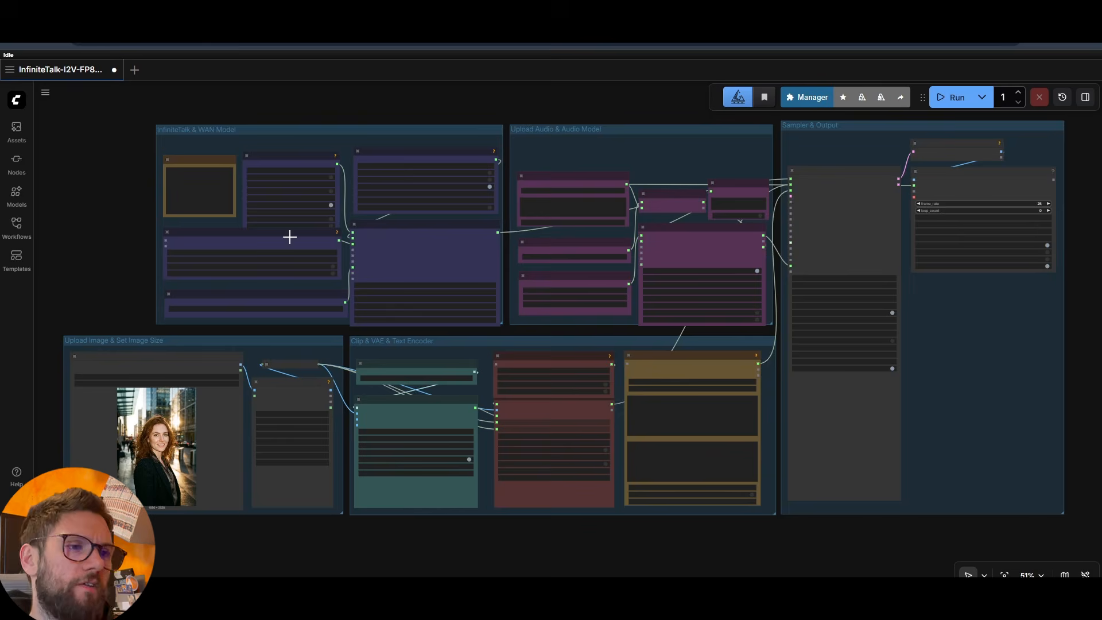
pyautogui.scroll(2, 138, 258)
pyautogui.moveTo(138, 259); pyautogui.dragTo(161, 222)
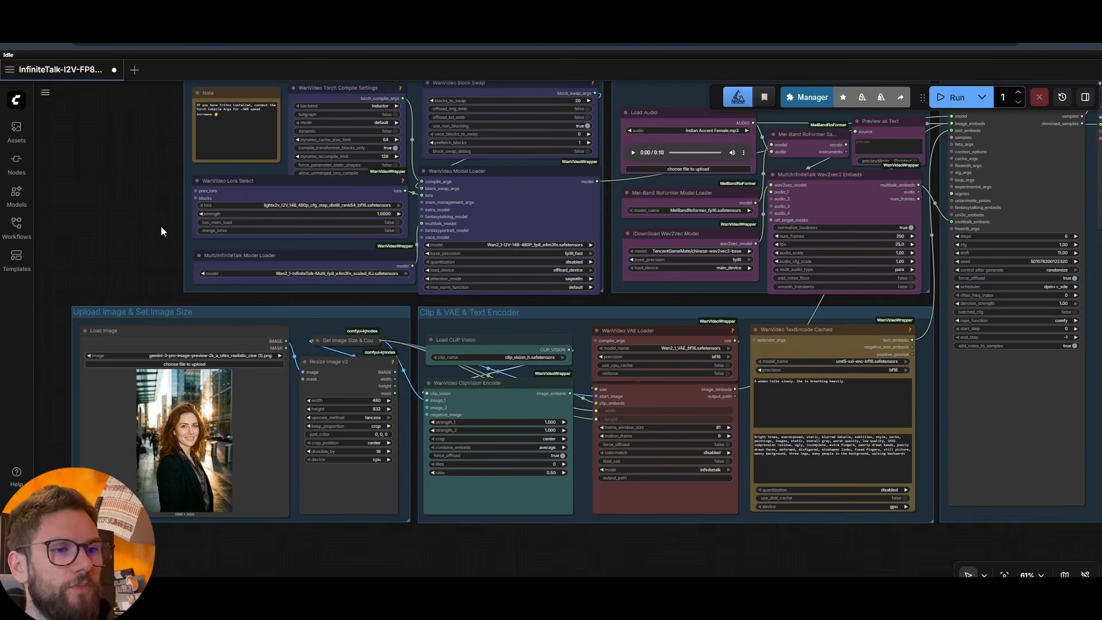
pyautogui.scroll(2, 338, 301)
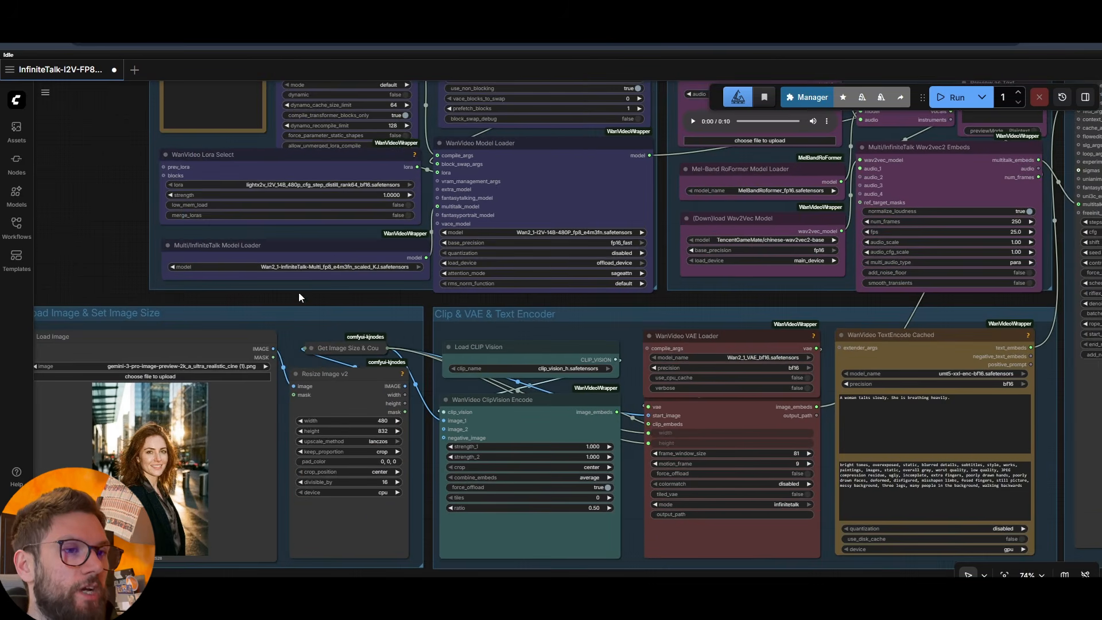
pyautogui.moveTo(299, 292); pyautogui.dragTo(498, 260)
pyautogui.scroll(3, 332, 253)
pyautogui.moveTo(559, 369); pyautogui.dragTo(573, 295)
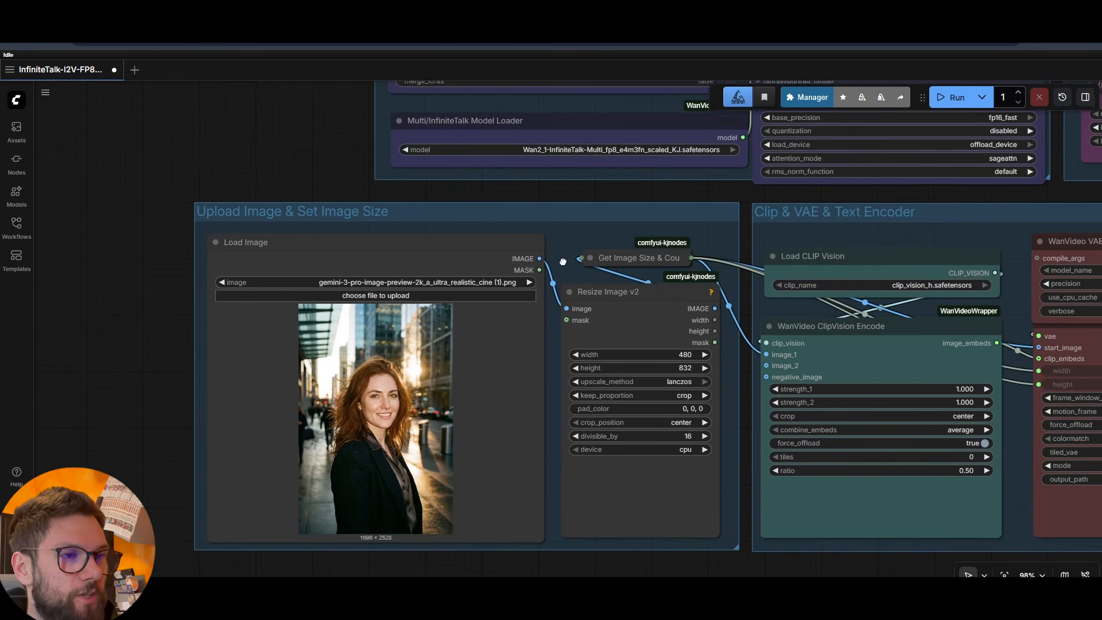
pyautogui.scroll(2, 550, 323)
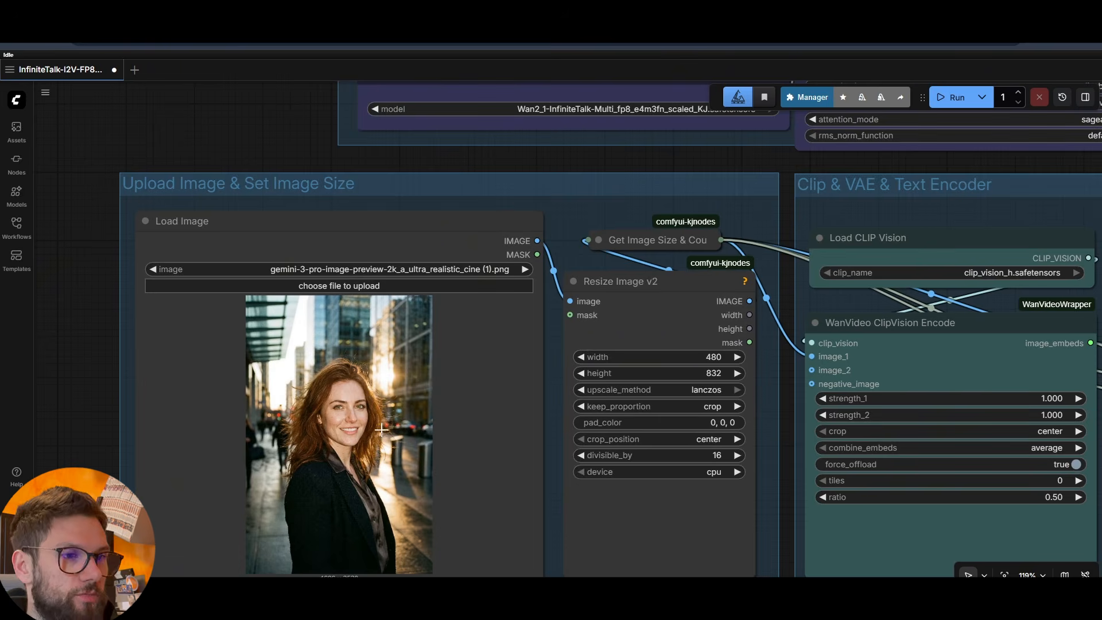
pyautogui.scroll(2, 368, 408)
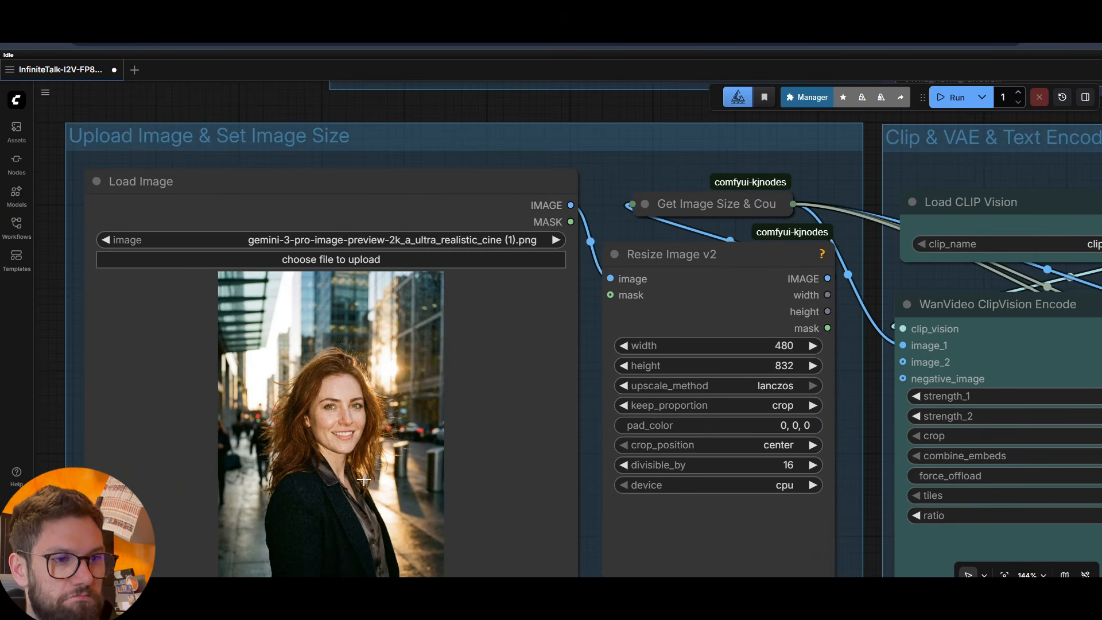
pyautogui.scroll(-5, 626, 396)
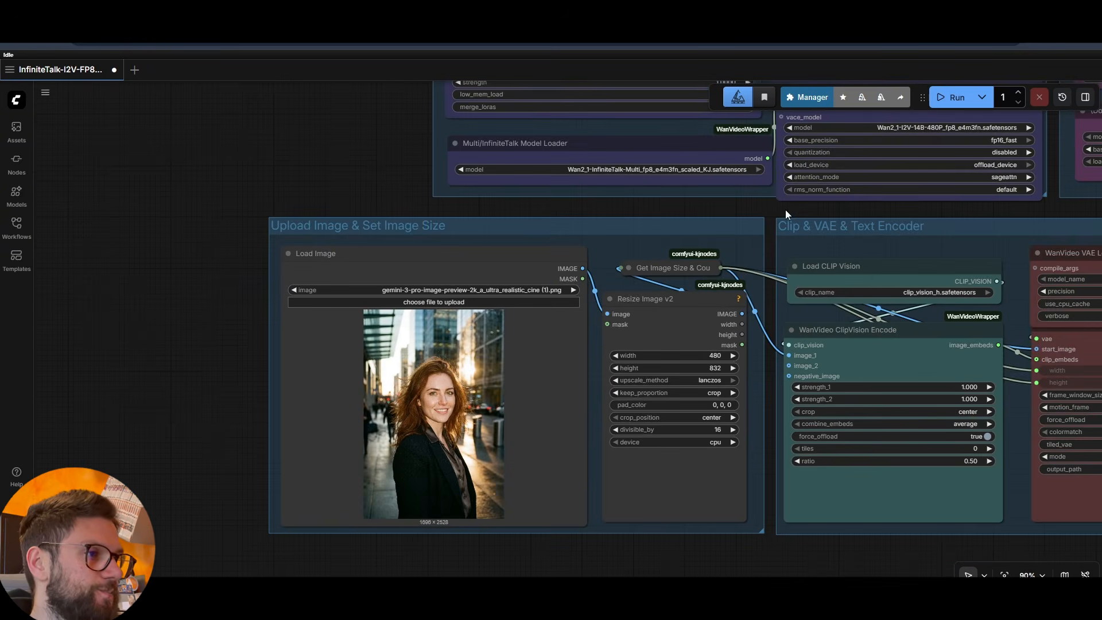
# - Examine the audio file, audio models and Wav2vec2 Embeds settings in the Upload Audio & Audio Model group
pyautogui.moveTo(785, 209); pyautogui.dragTo(432, 329)
pyautogui.moveTo(760, 329); pyautogui.dragTo(506, 469)
pyautogui.scroll(-6, 539, 410)
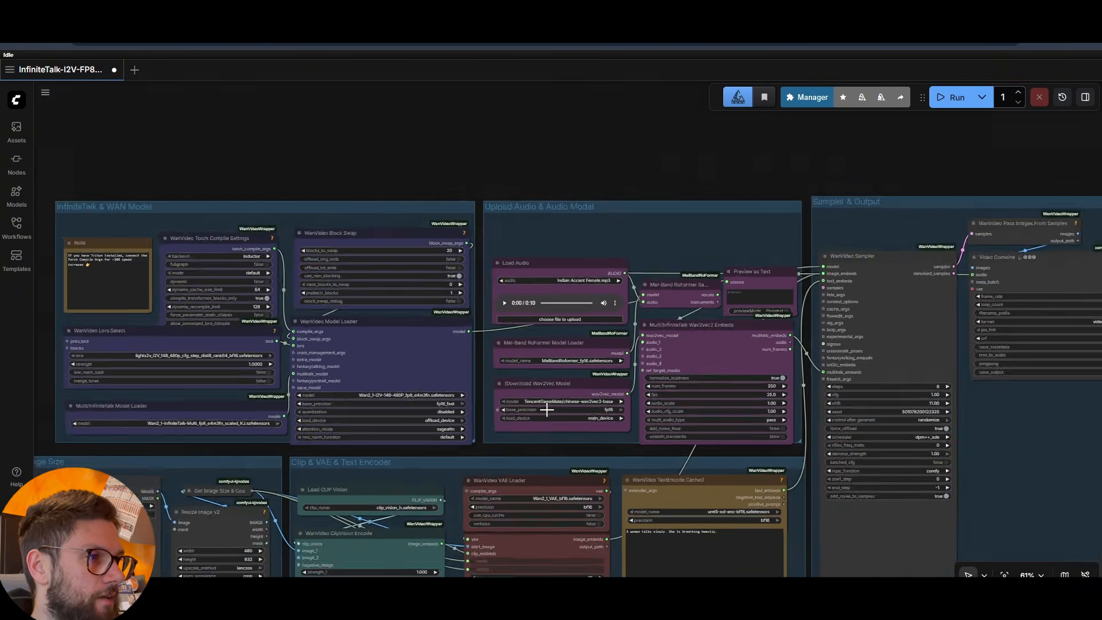
pyautogui.scroll(2, 587, 317)
pyautogui.scroll(5, 677, 194)
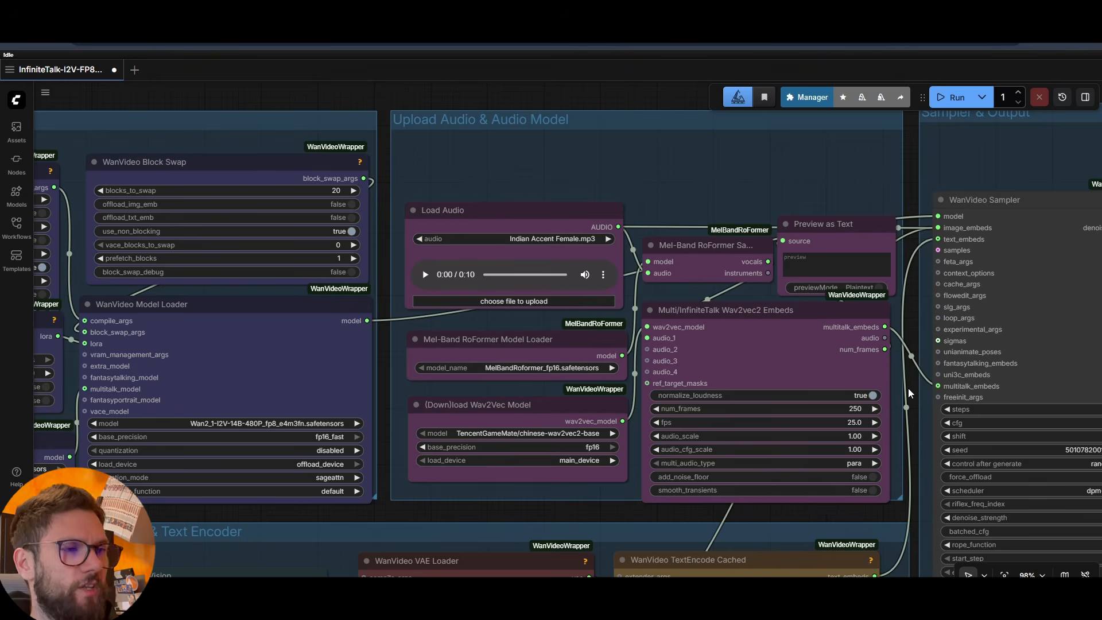
pyautogui.scroll(-2, 907, 394)
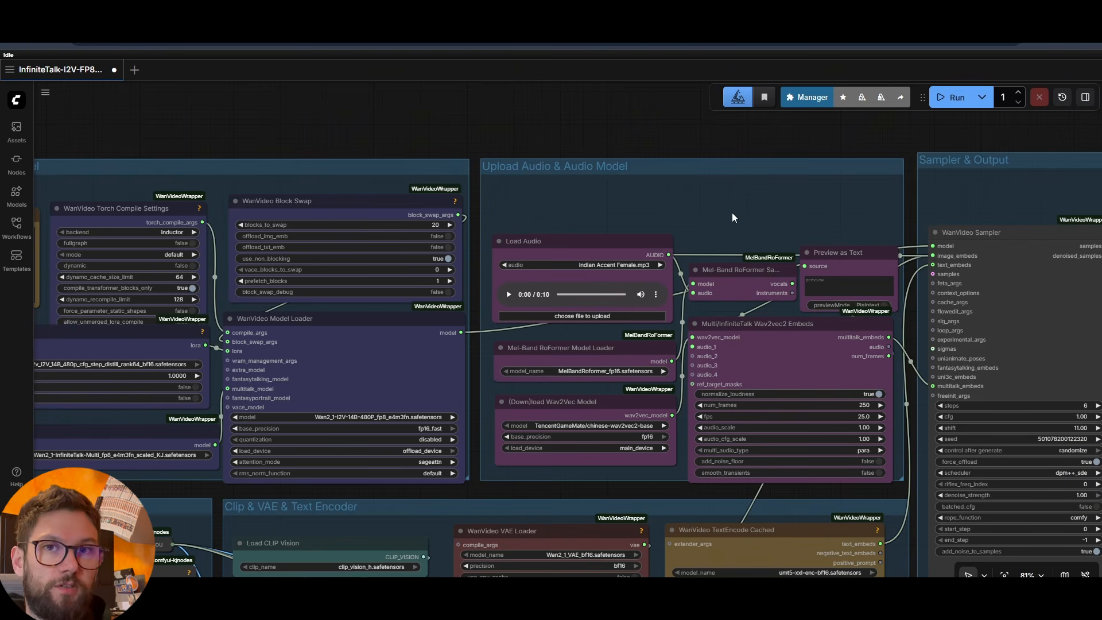
pyautogui.scroll(-1, 729, 212)
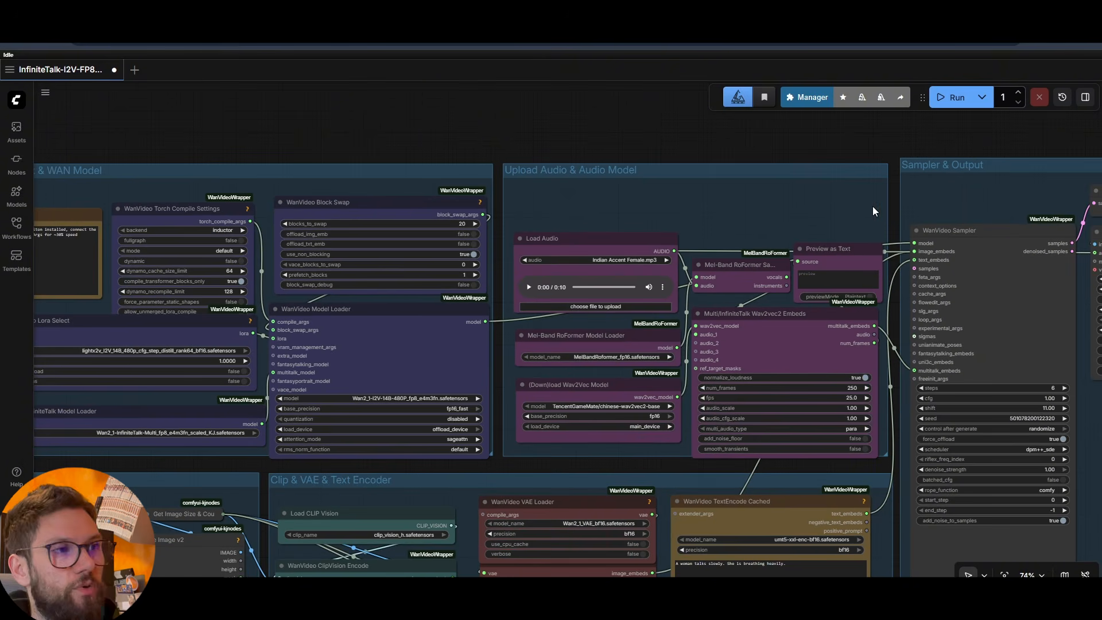
pyautogui.moveTo(893, 208); pyautogui.dragTo(845, 171)
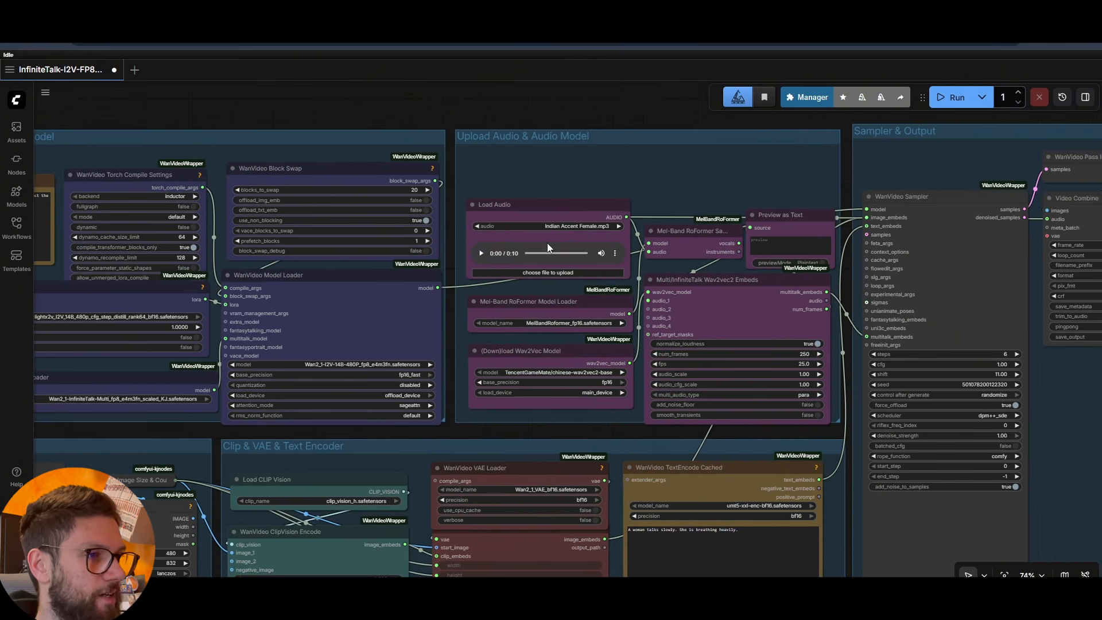
# - Check the Sampler & Output group and run the InfiniteTalk workflow
pyautogui.scroll(-3, 803, 217)
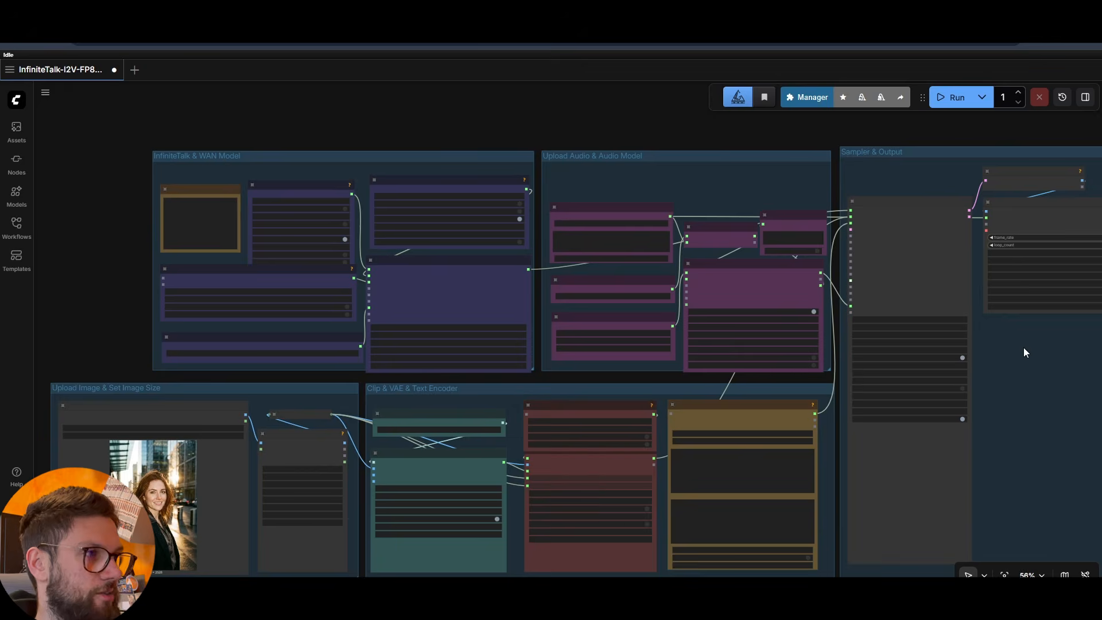
pyautogui.moveTo(1024, 347); pyautogui.dragTo(919, 304)
pyautogui.scroll(-1, 1062, 287)
pyautogui.scroll(2, 1079, 301)
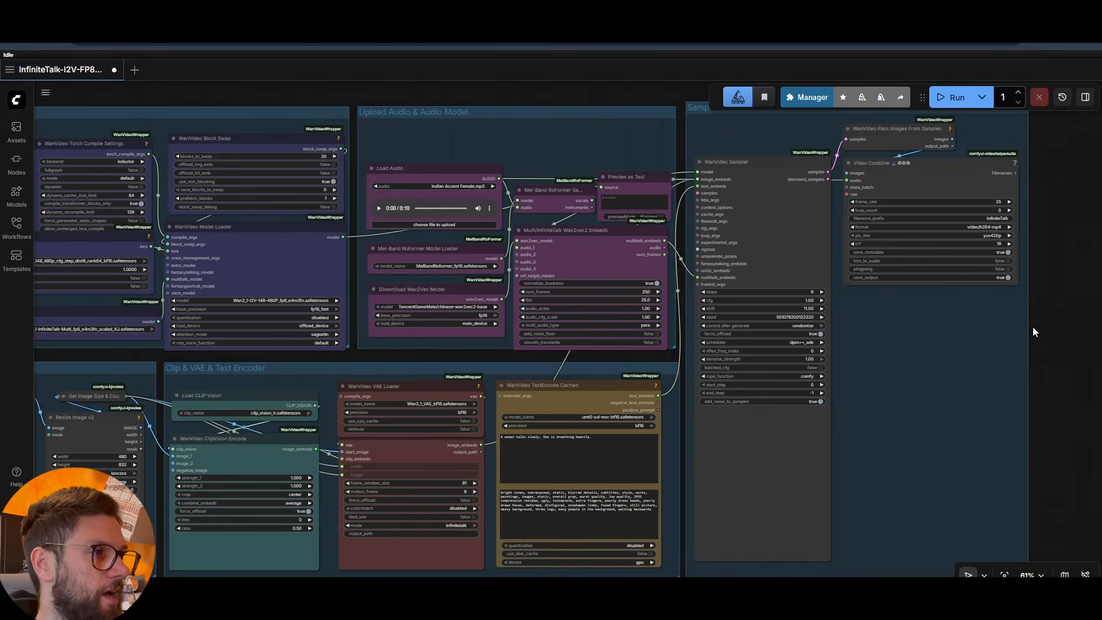
pyautogui.scroll(-2, 1032, 331)
pyautogui.click(939, 99)
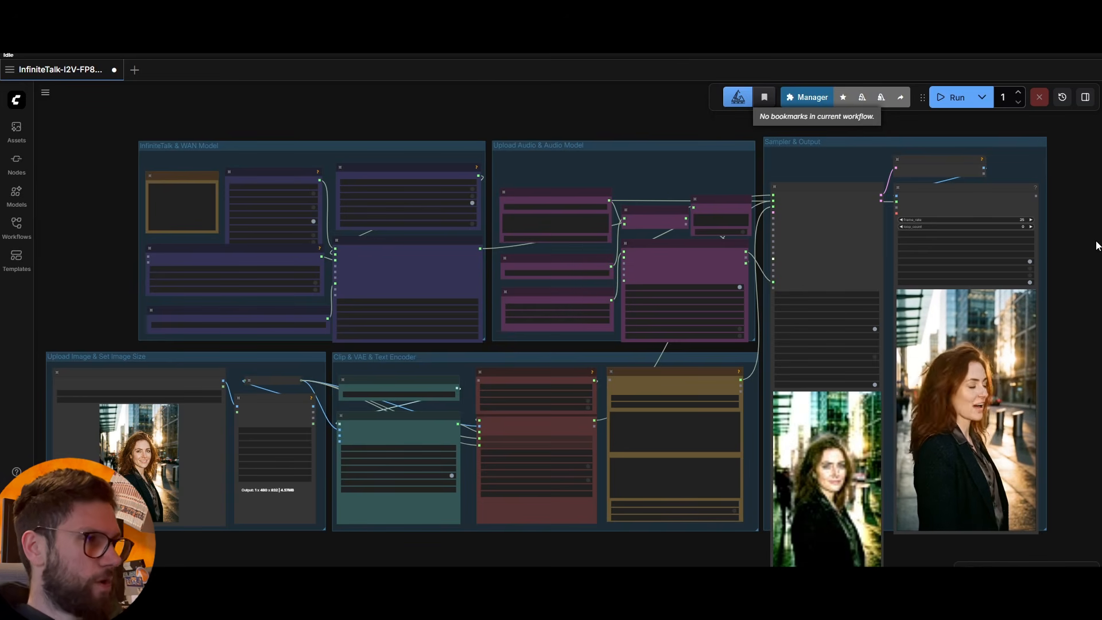
# - Examine the generated talking video in the Sampler & Output group alongside the audio settings
pyautogui.moveTo(1083, 293); pyautogui.dragTo(1035, 289)
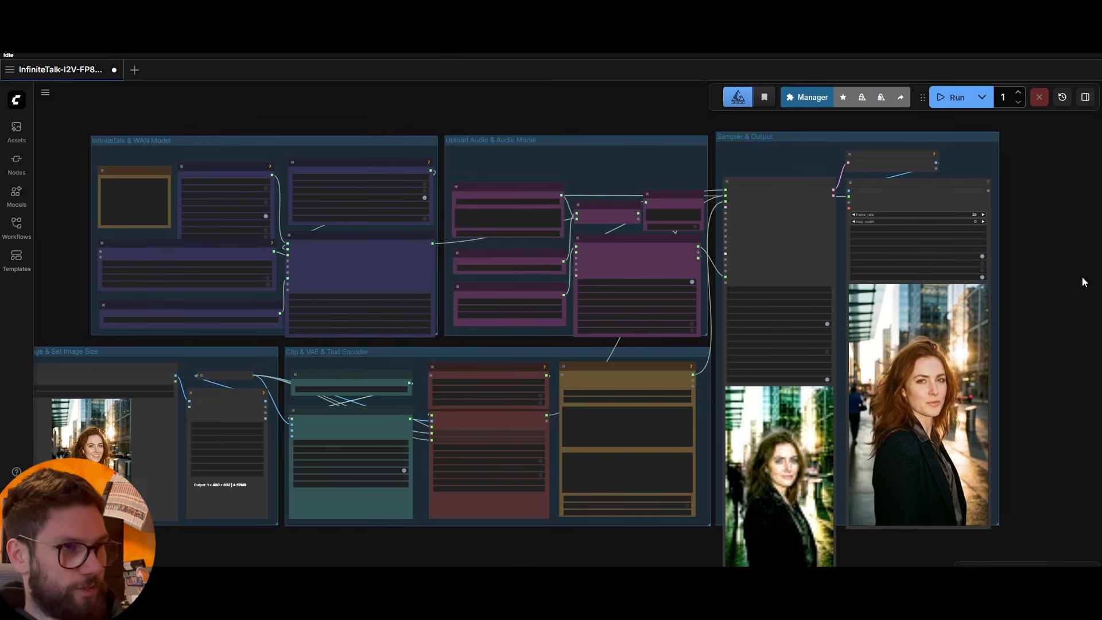
pyautogui.scroll(4, 591, 151)
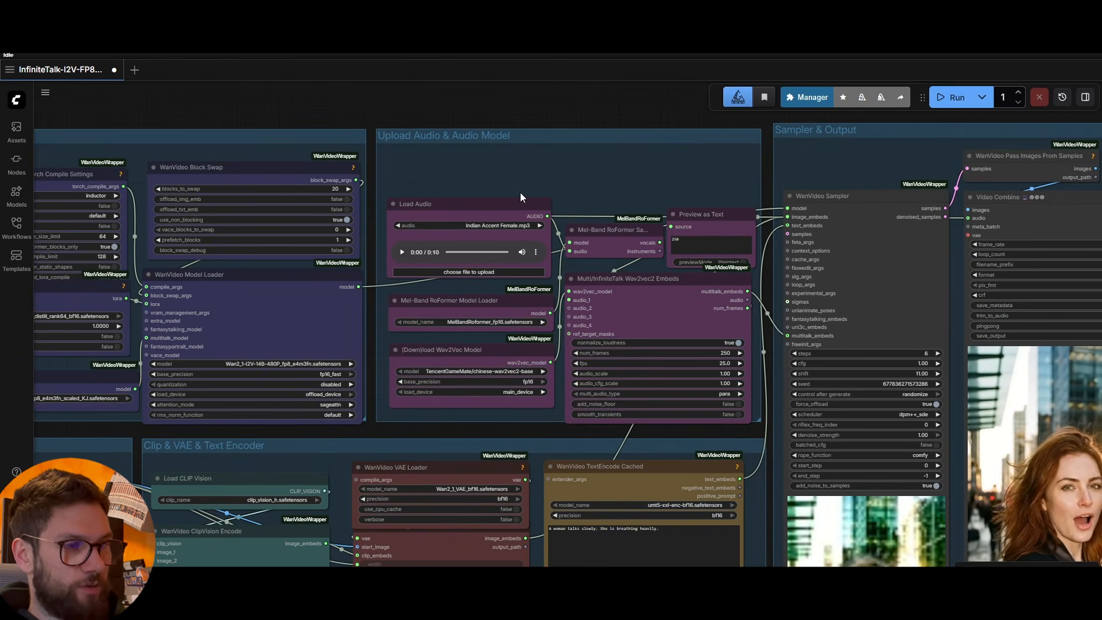
pyautogui.scroll(-2, 531, 180)
pyautogui.scroll(-2, 532, 182)
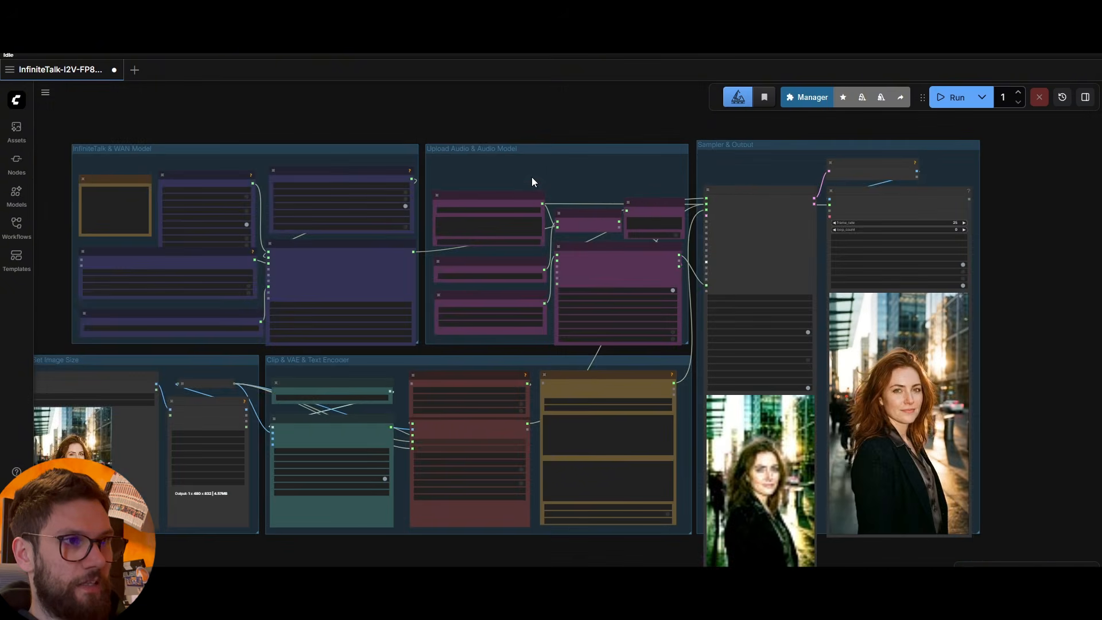
pyautogui.scroll(1, 547, 162)
pyautogui.moveTo(550, 123); pyautogui.dragTo(607, 121)
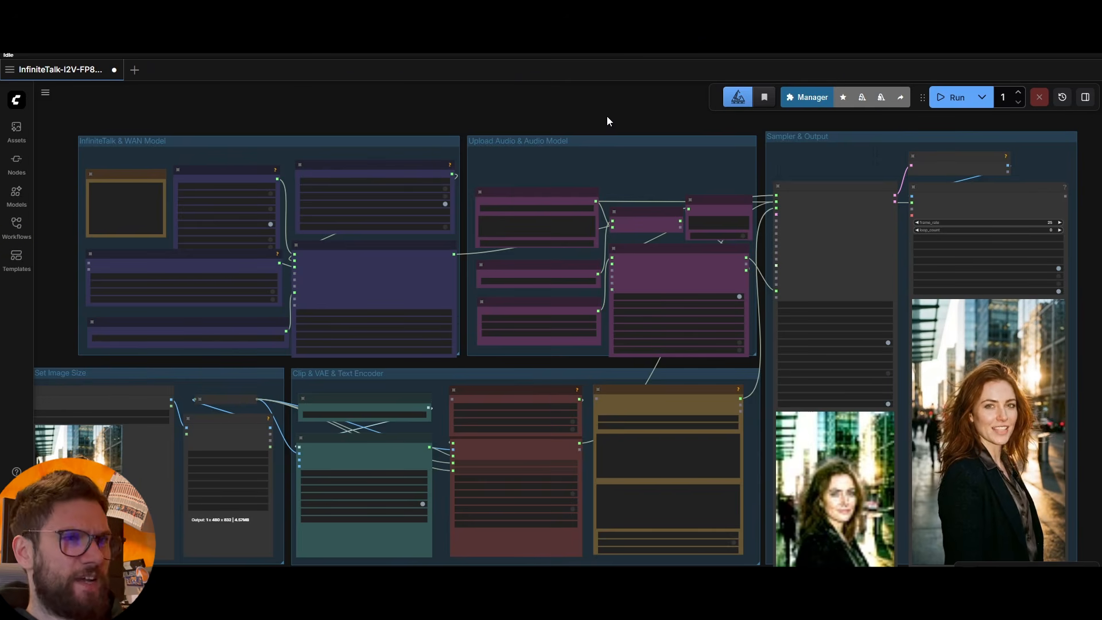
pyautogui.moveTo(767, 116); pyautogui.dragTo(723, 116)
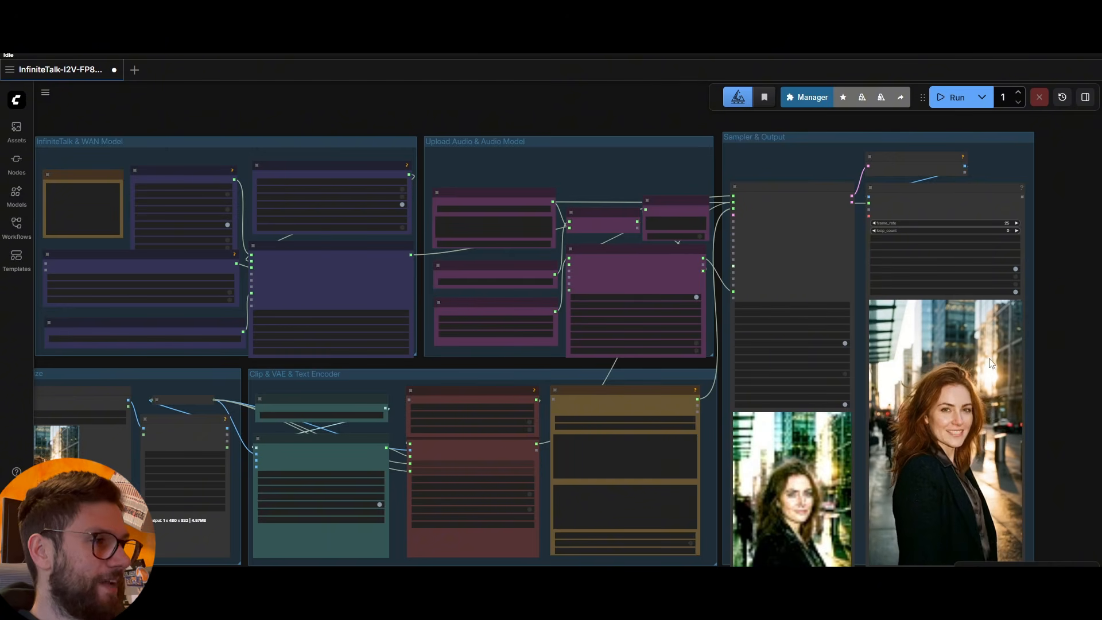
# - Save the video preview from the Video Combine node, play the downloaded MP4 in VLC and return to ComfyUI
pyautogui.rightClick(984, 343)
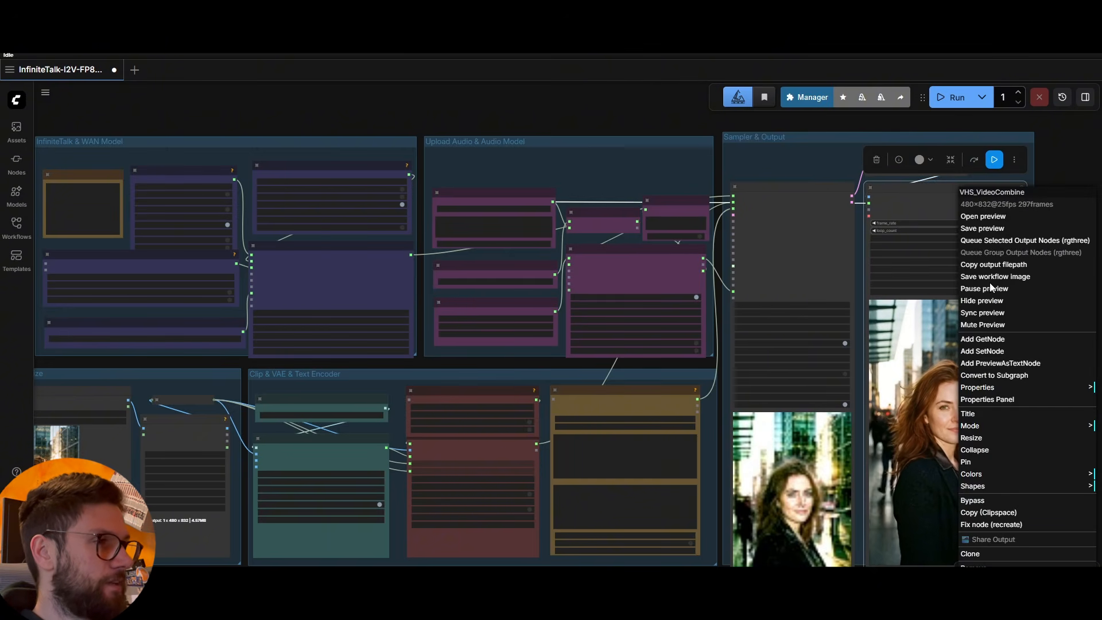
pyautogui.click(994, 229)
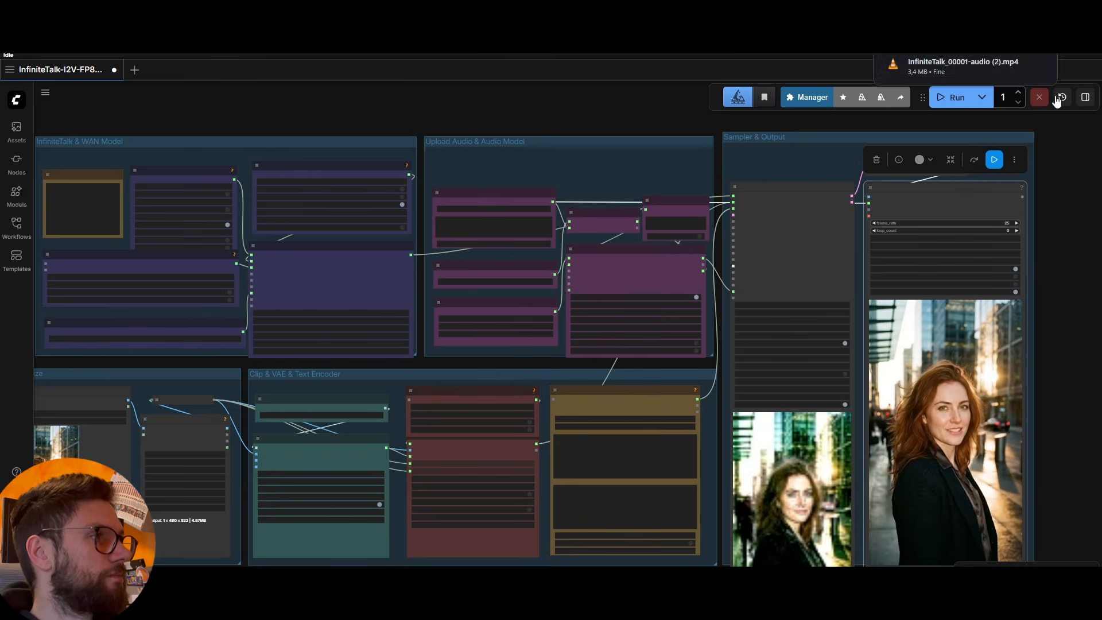
pyautogui.click(970, 63)
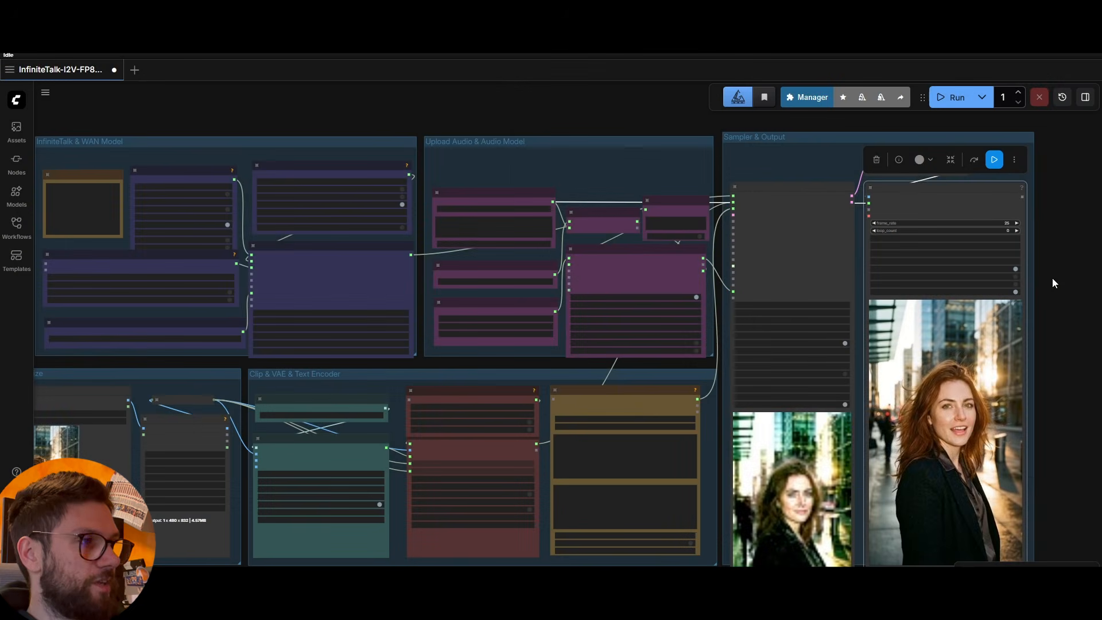
pyautogui.click(1074, 254)
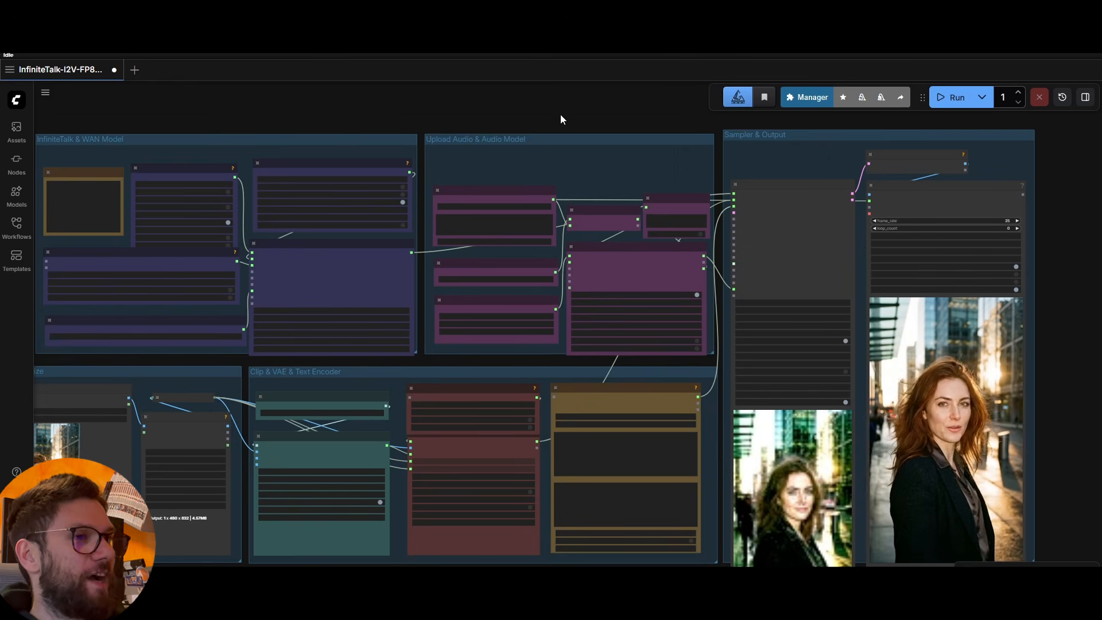
# - Set num_frames to 825 in the Multi/InfiniteTalk Wav2vec2 Embeds node for the Black Woman Voice.mp3 audio
pyautogui.scroll(-1, 519, 110)
pyautogui.moveTo(508, 110); pyautogui.dragTo(579, 112)
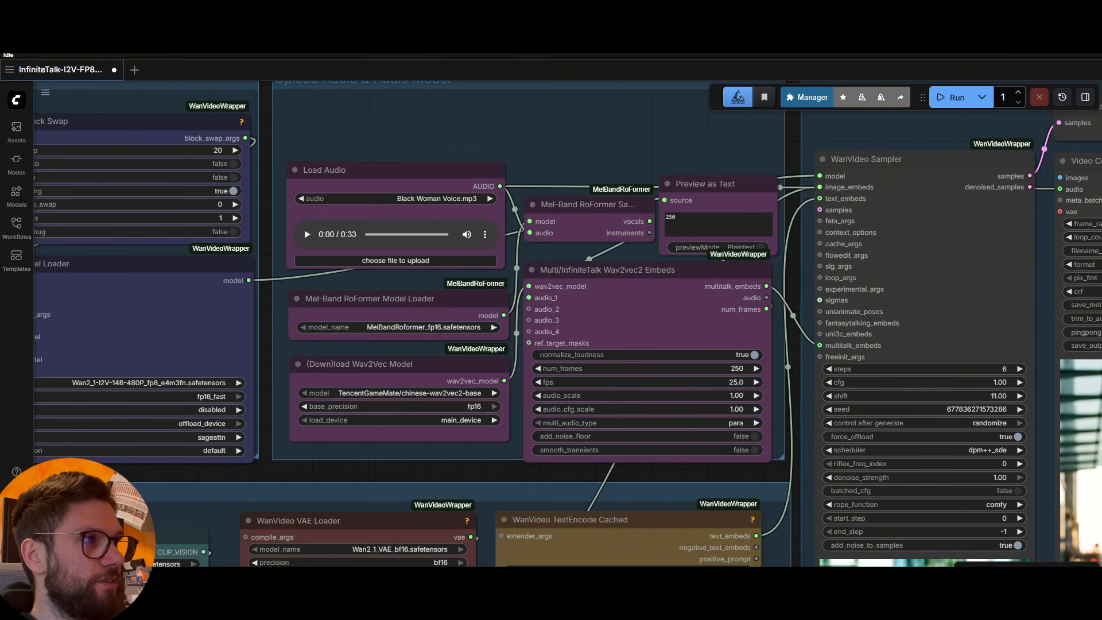
pyautogui.click(731, 368)
pyautogui.write('8')
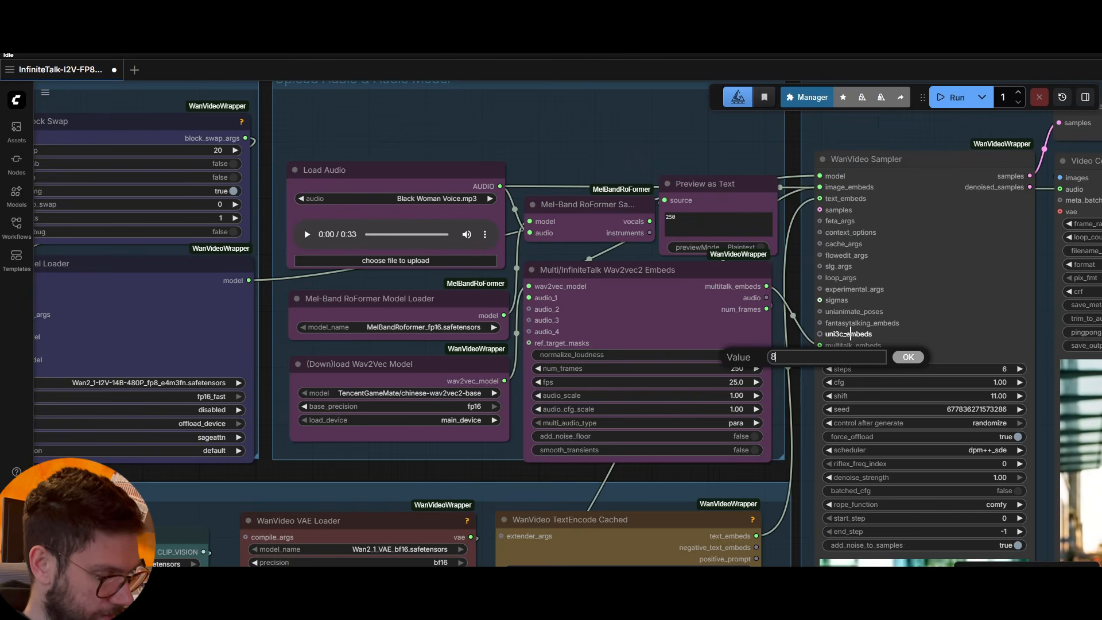
pyautogui.write('25')
pyautogui.click(908, 357)
pyautogui.scroll(-6, 711, 154)
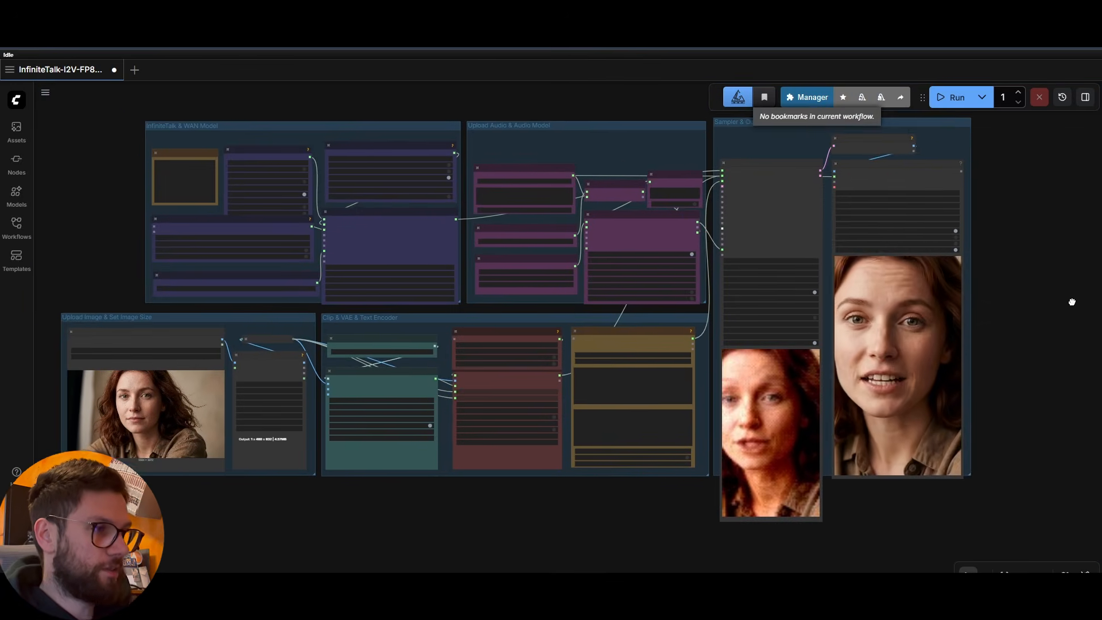
# - Save the video preview from the Video Combine node and play the downloaded video in full
pyautogui.moveTo(1073, 303); pyautogui.dragTo(942, 298)
pyautogui.scroll(1, 941, 297)
pyautogui.rightClick(775, 311)
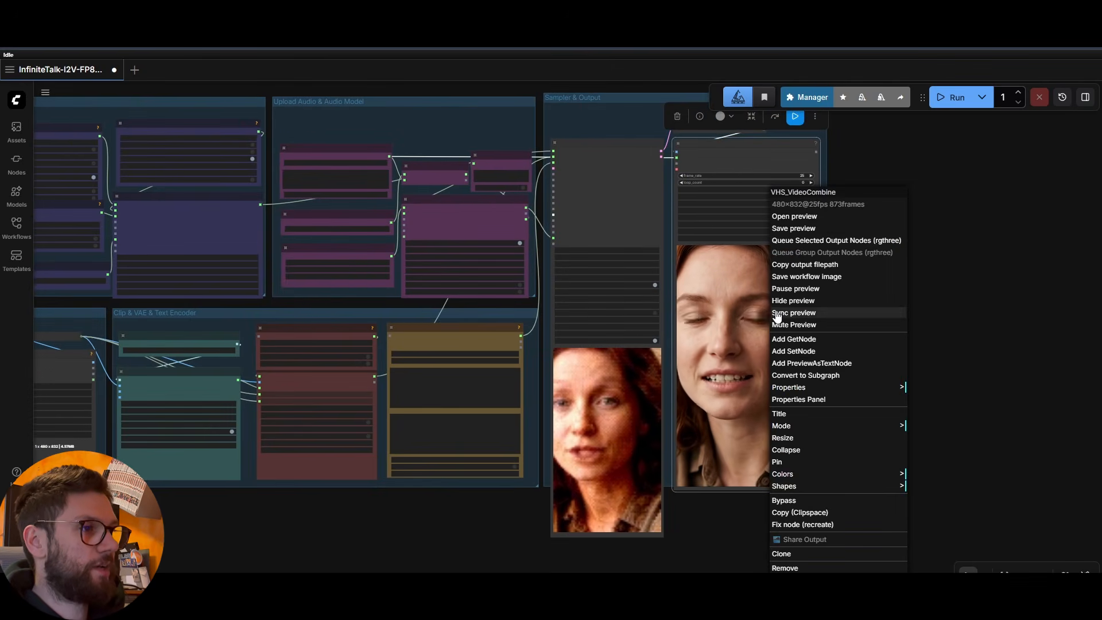
pyautogui.click(802, 228)
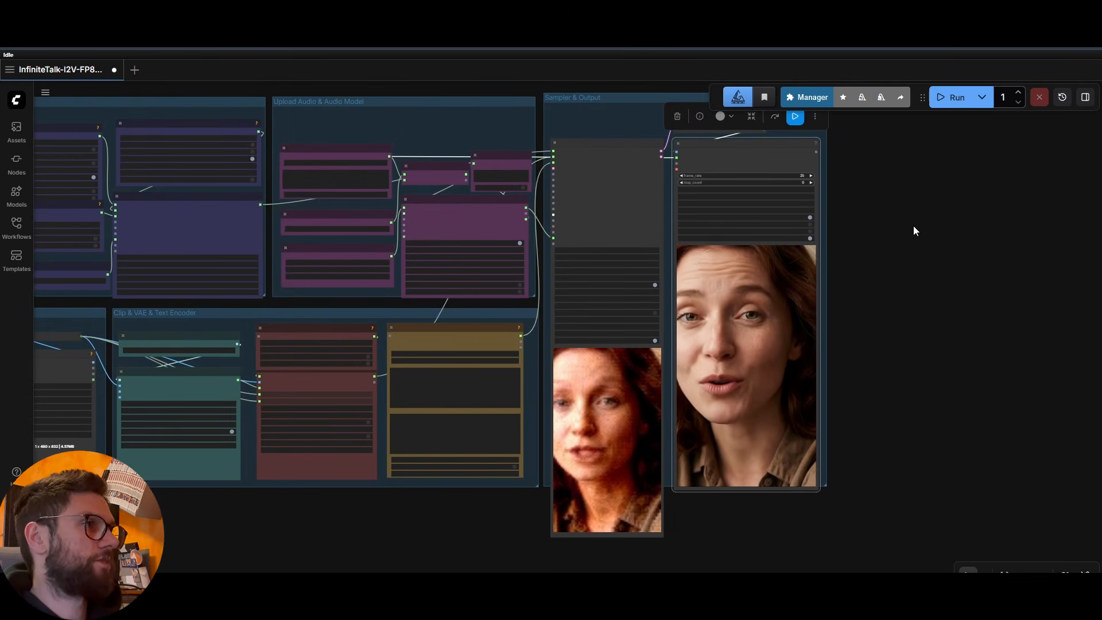
pyautogui.scroll(-1, 891, 236)
pyautogui.moveTo(896, 234); pyautogui.dragTo(983, 241)
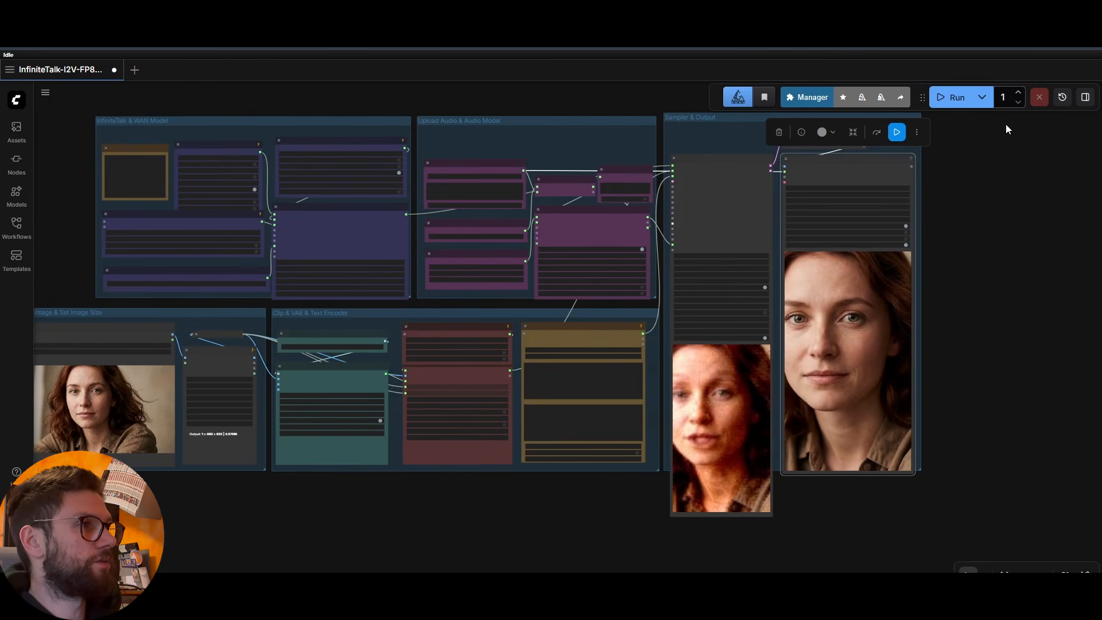
pyautogui.click(1047, 36)
pyautogui.click(962, 87)
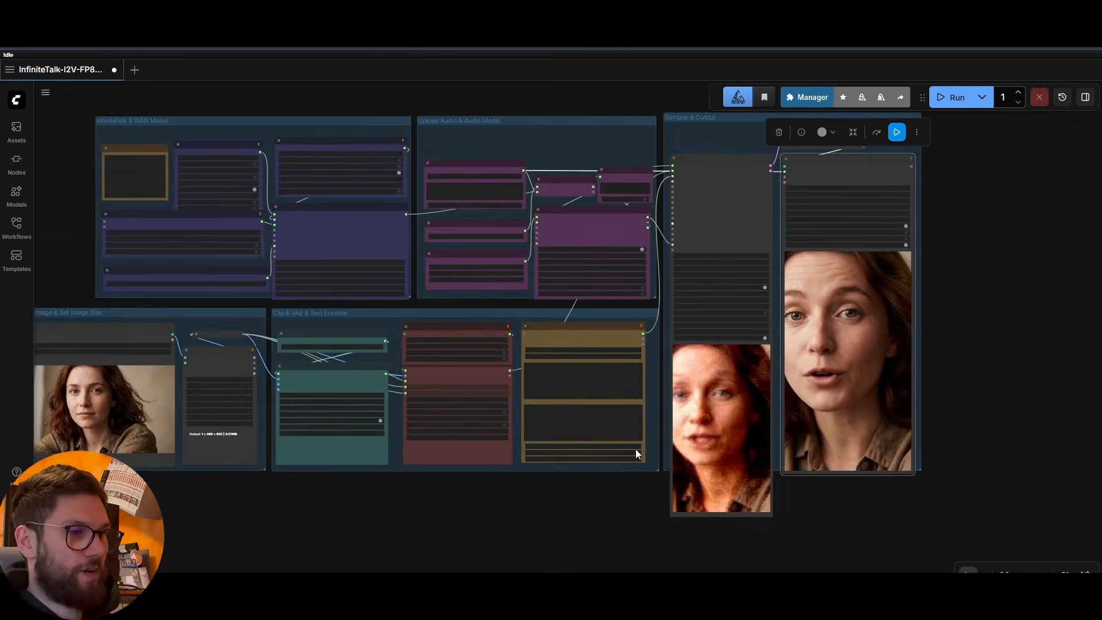
# - Set the Resize Image v2 node to a width of 832 and a height of 480 for a landscape video
pyautogui.scroll(-1, 635, 449)
pyautogui.moveTo(527, 497); pyautogui.dragTo(671, 459)
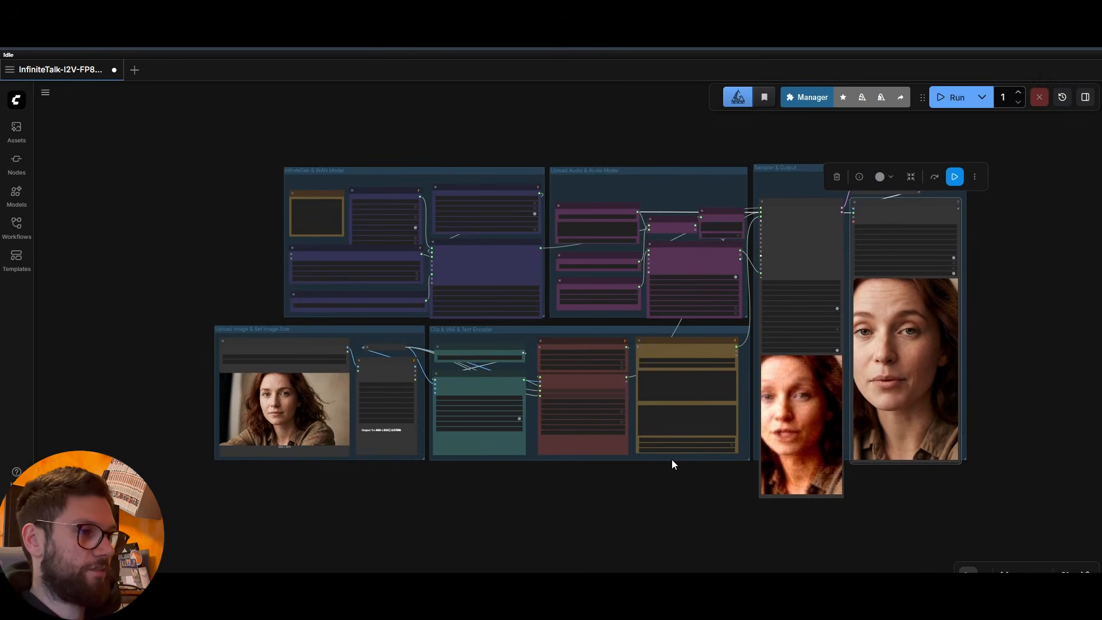
pyautogui.scroll(2, 673, 459)
pyautogui.scroll(3, 305, 493)
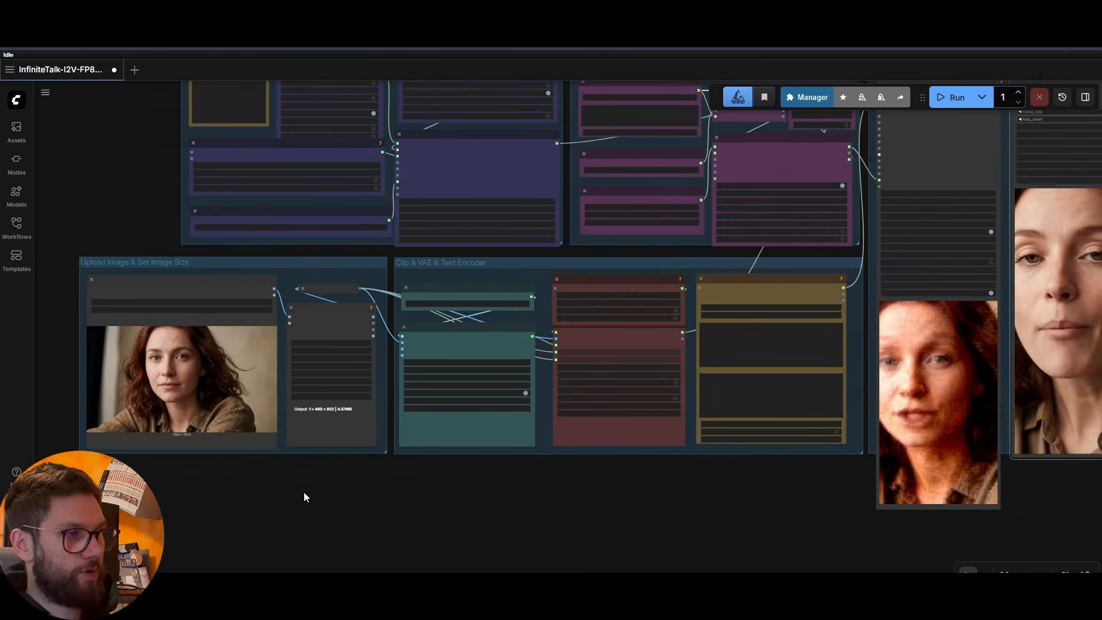
pyautogui.scroll(-1, 352, 475)
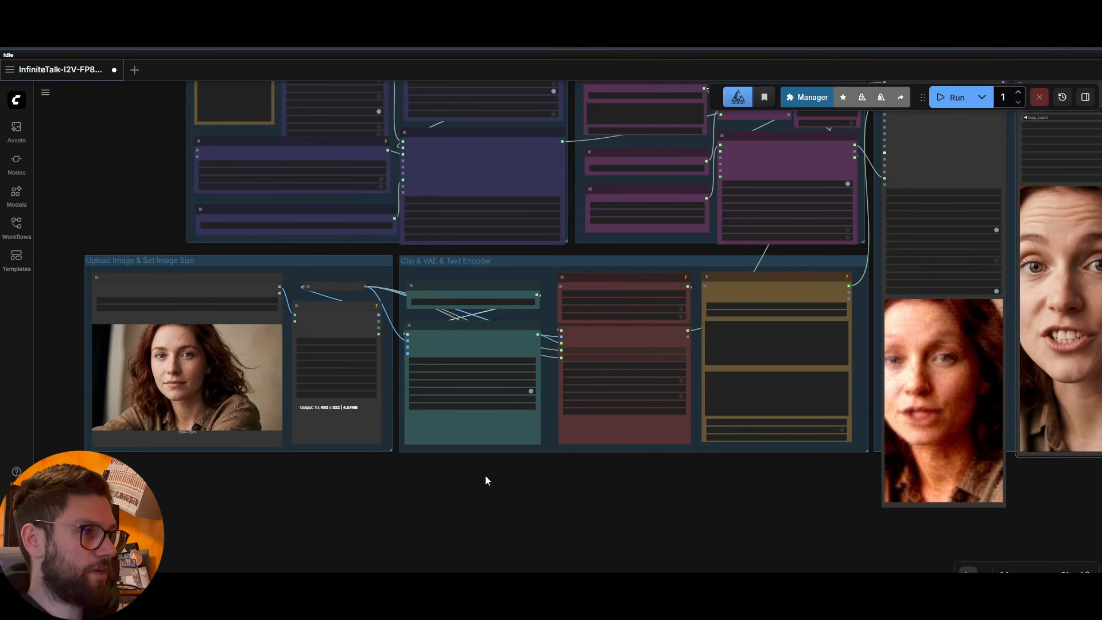
pyautogui.moveTo(571, 487); pyautogui.dragTo(545, 488)
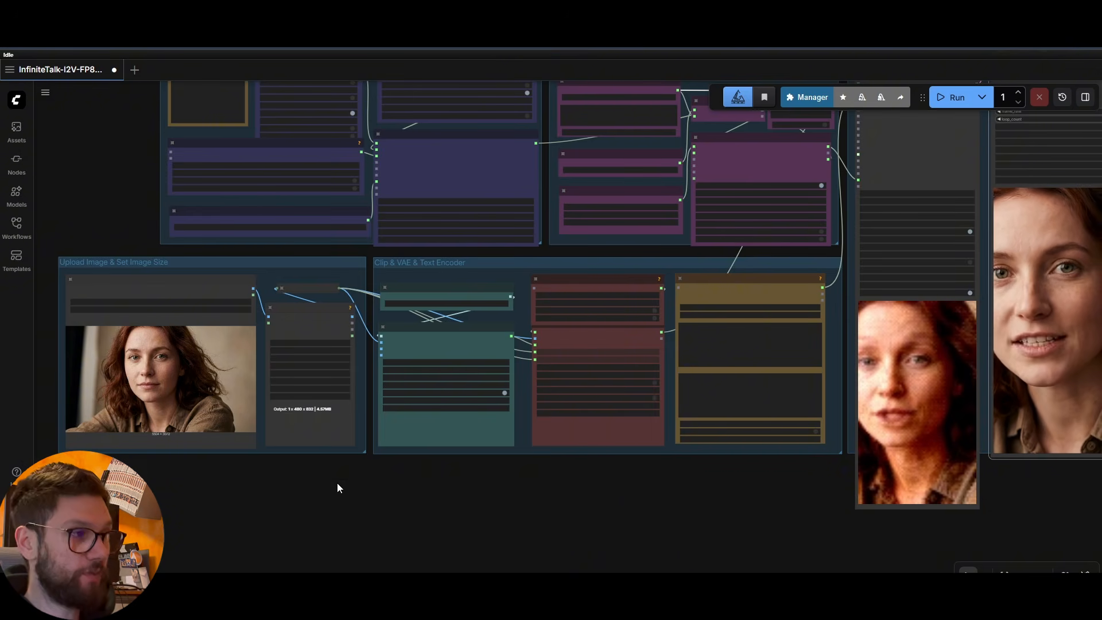
pyautogui.scroll(5, 337, 484)
pyautogui.moveTo(388, 381); pyautogui.dragTo(415, 450)
pyautogui.scroll(2, 325, 337)
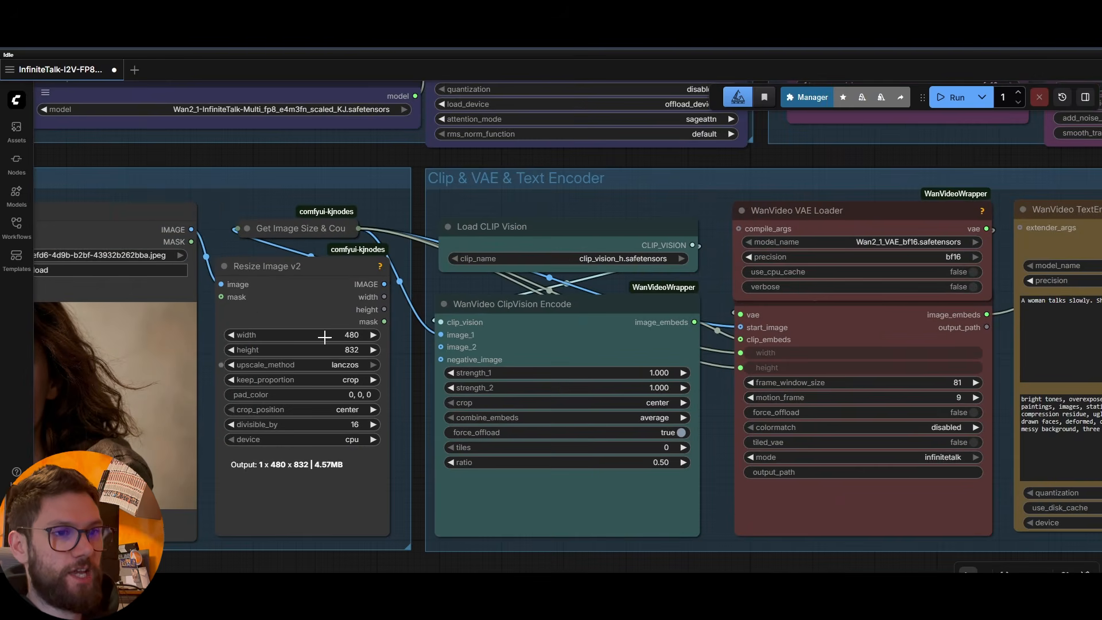
pyautogui.moveTo(215, 163); pyautogui.dragTo(431, 158)
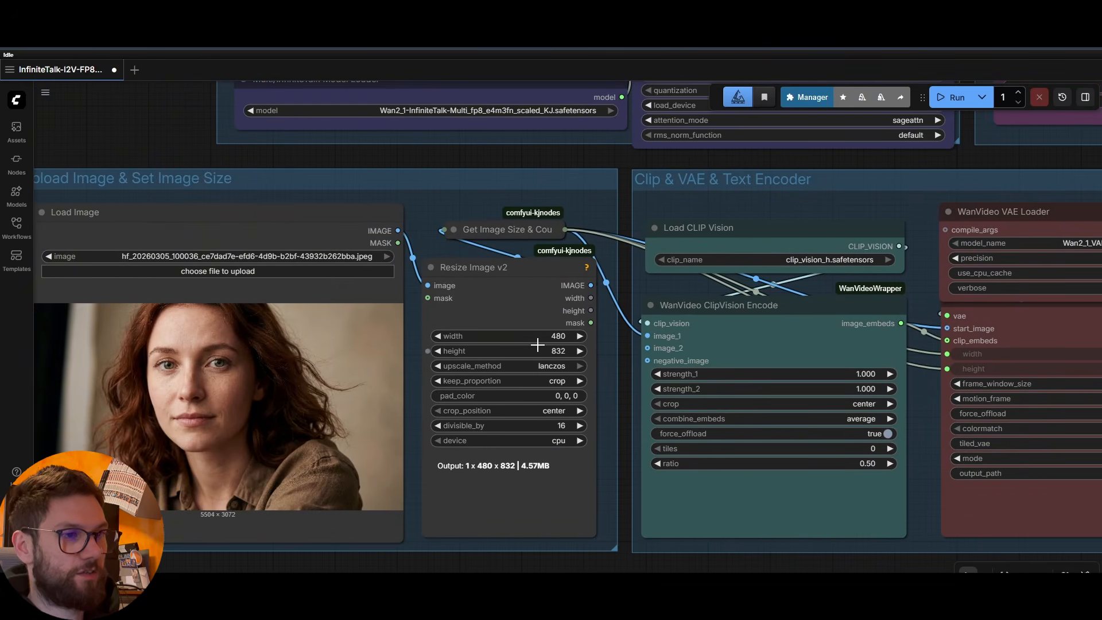
pyautogui.click(560, 336)
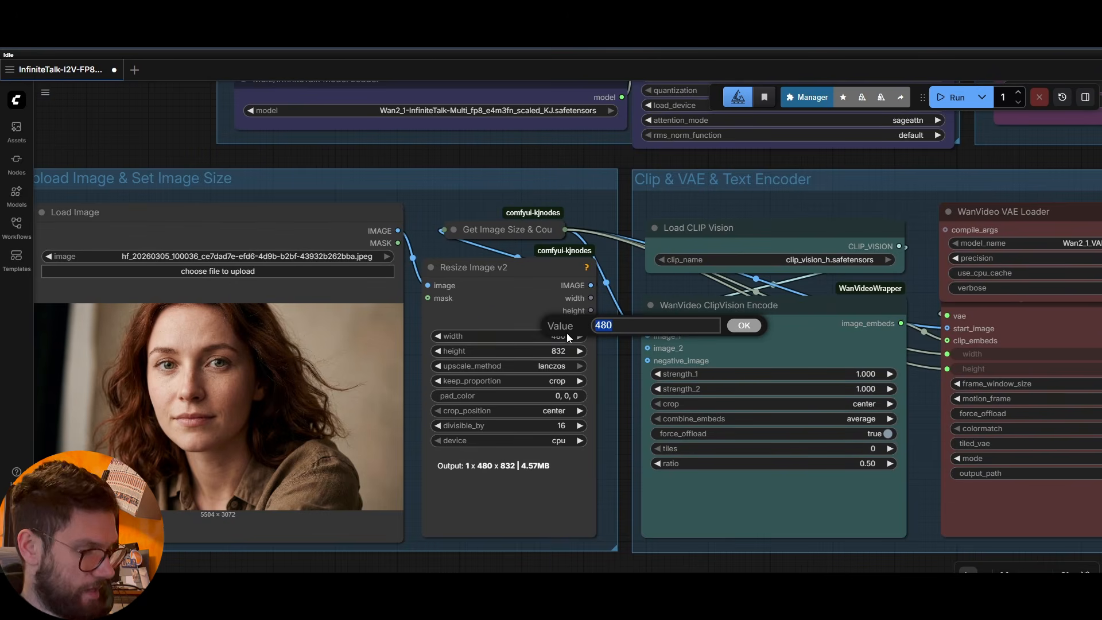
pyautogui.write('832')
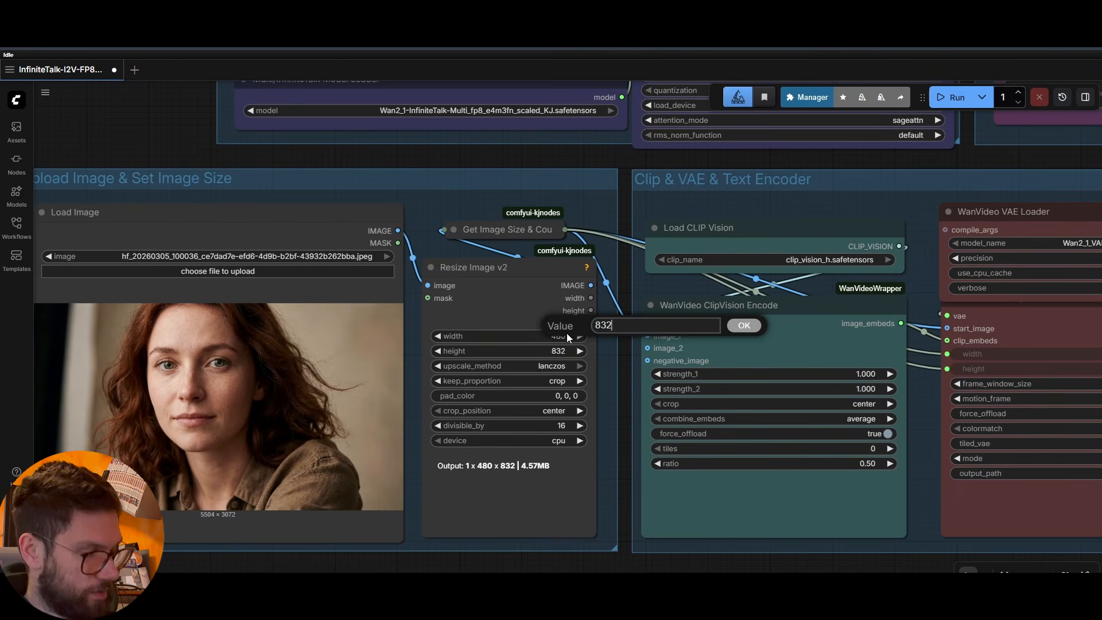
pyautogui.click(749, 326)
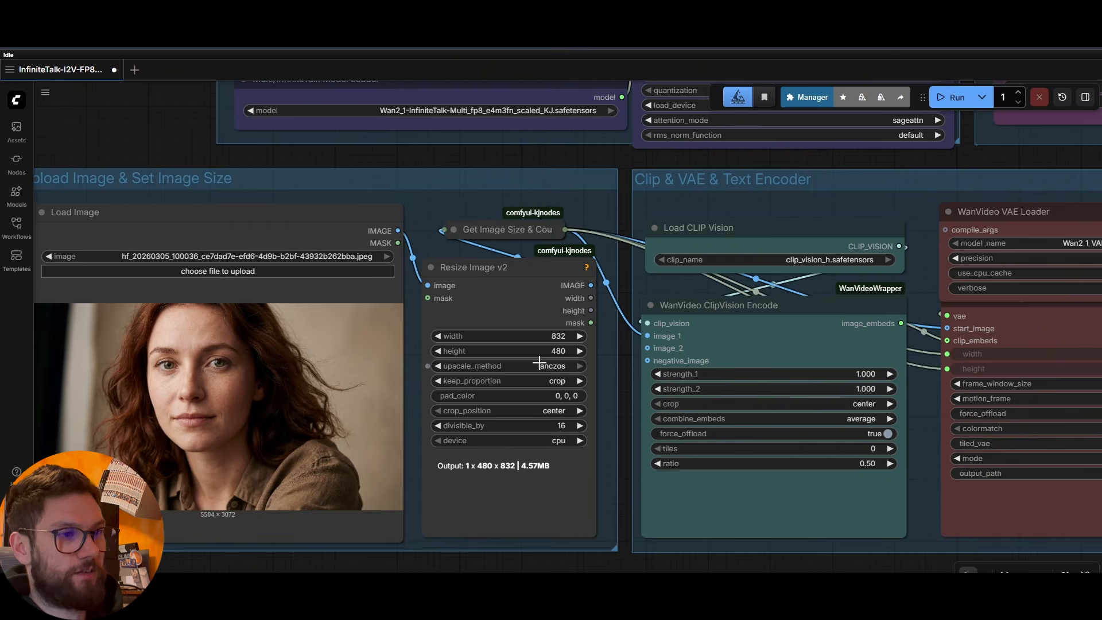
# - Check the generation time of the InfiniteTalk_00002-audio video in the Media Assets
pyautogui.scroll(-5, 844, 192)
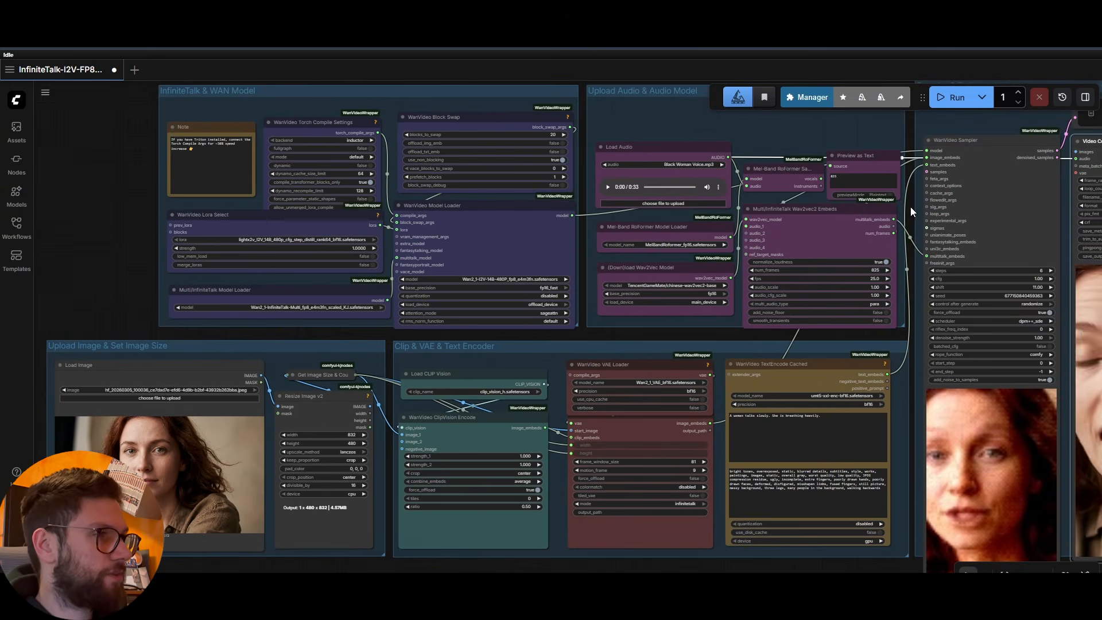
pyautogui.moveTo(911, 207); pyautogui.dragTo(904, 242)
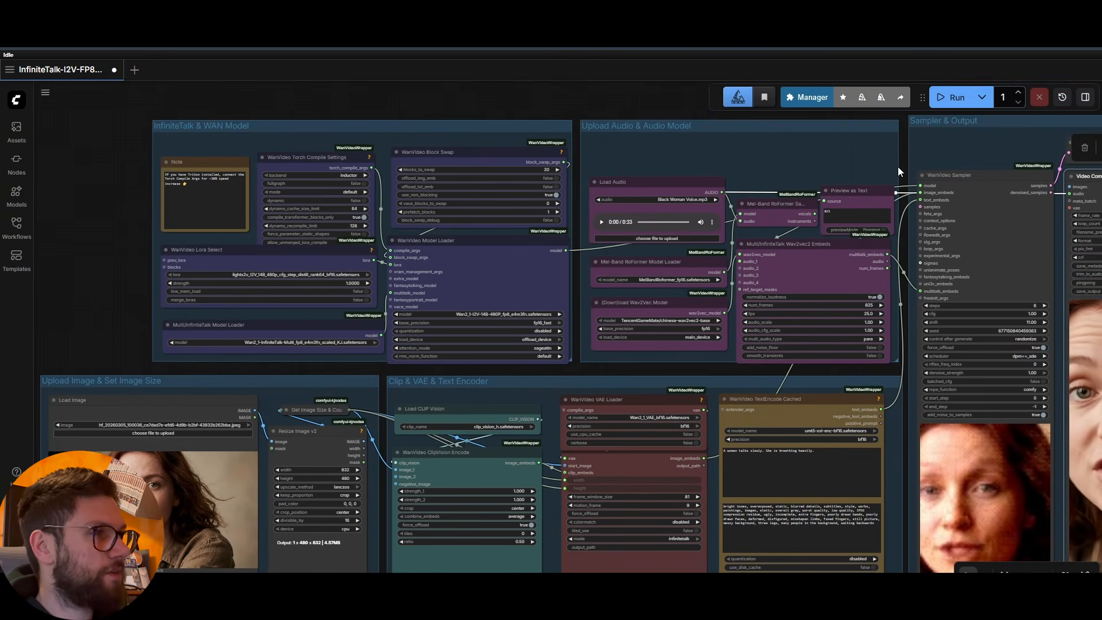
pyautogui.click(18, 132)
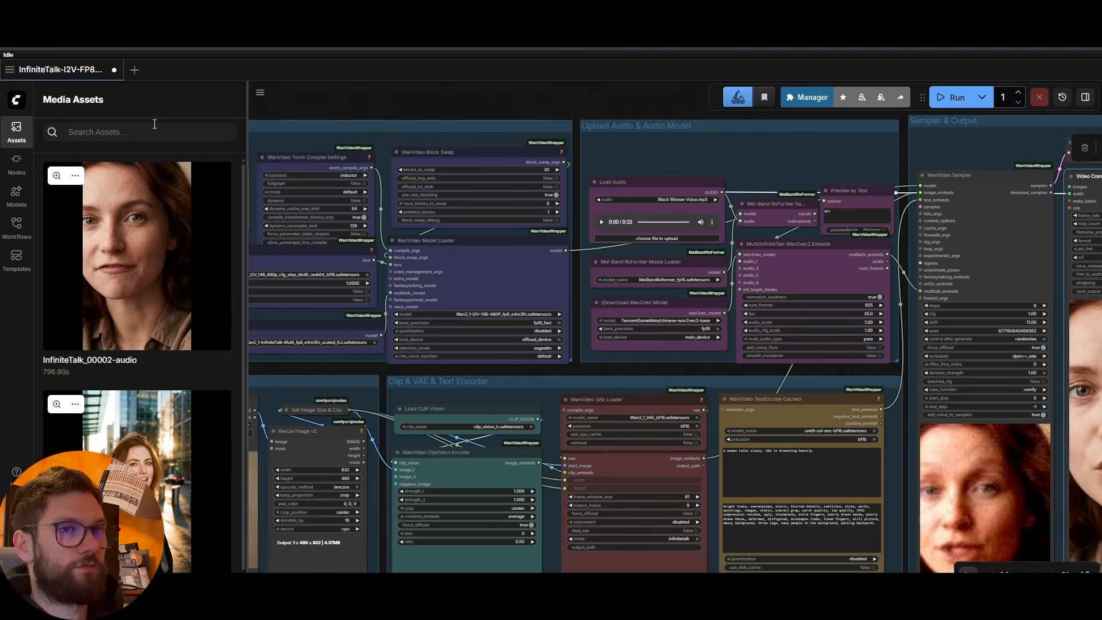
pyautogui.click(17, 131)
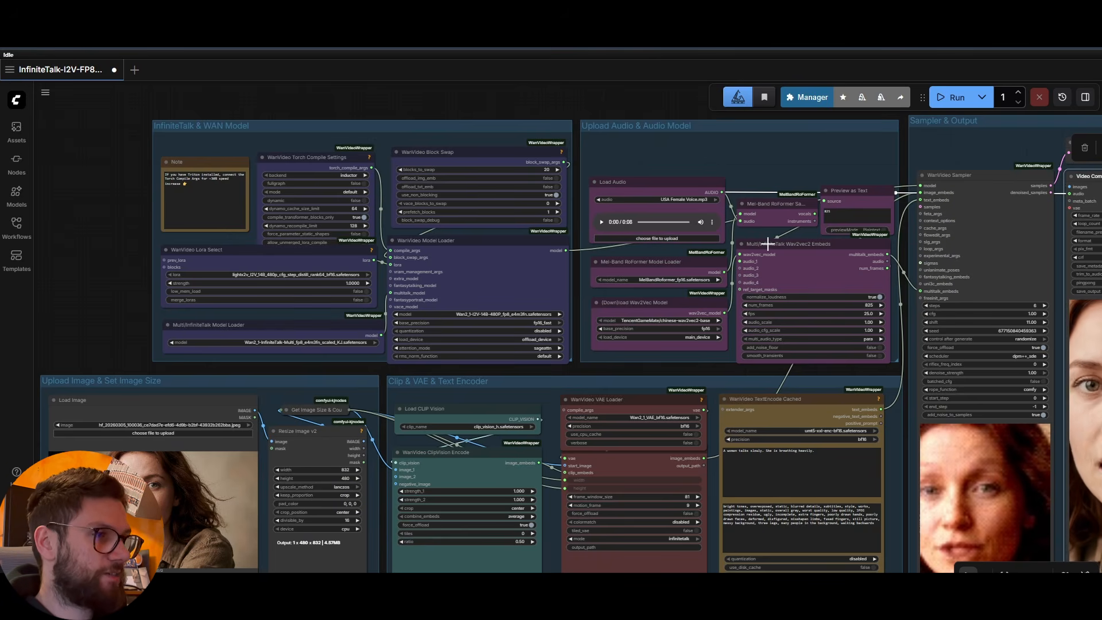
# - Set num_frames to 200 in the Multi/InfiniteTalk Wav2vec2 Embeds node for the USA Female Voice.mp3 audio
pyautogui.scroll(2, 855, 284)
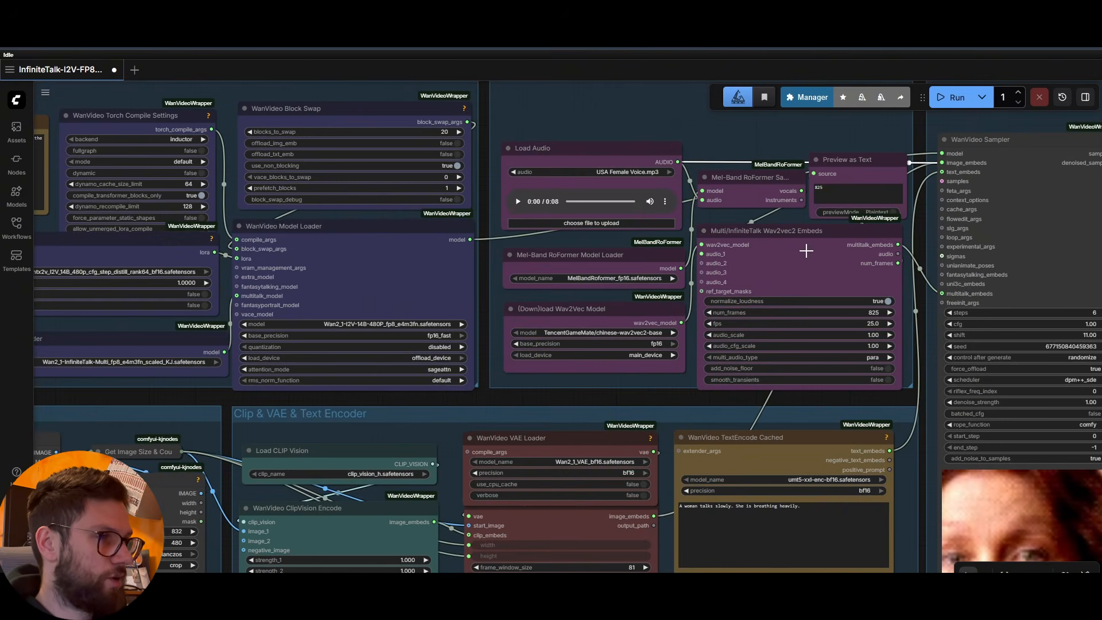
pyautogui.click(872, 312)
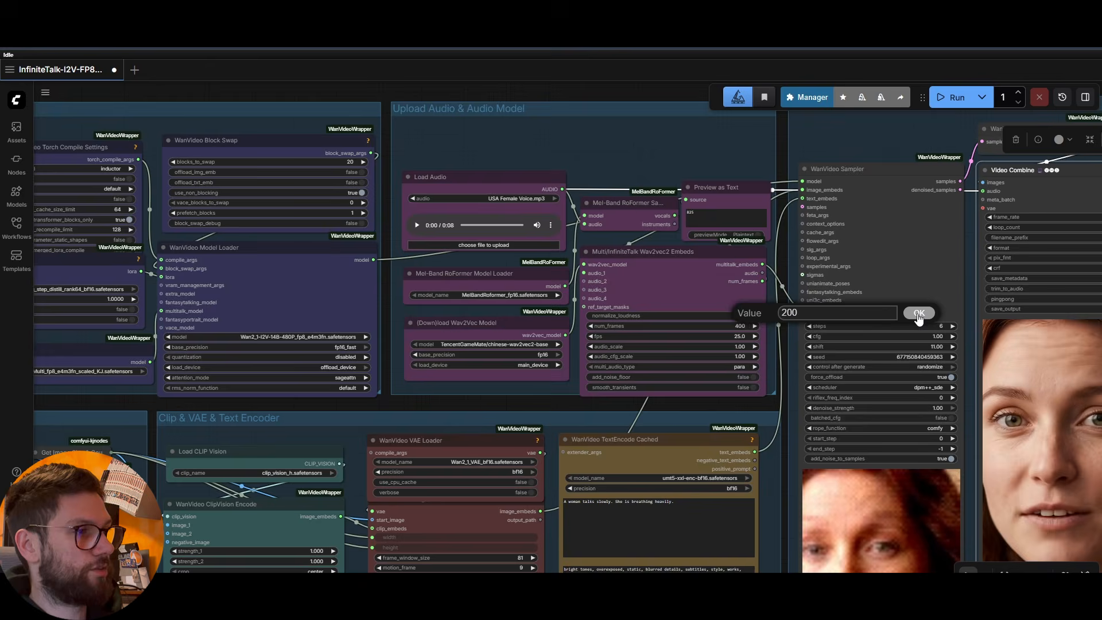
pyautogui.click(919, 313)
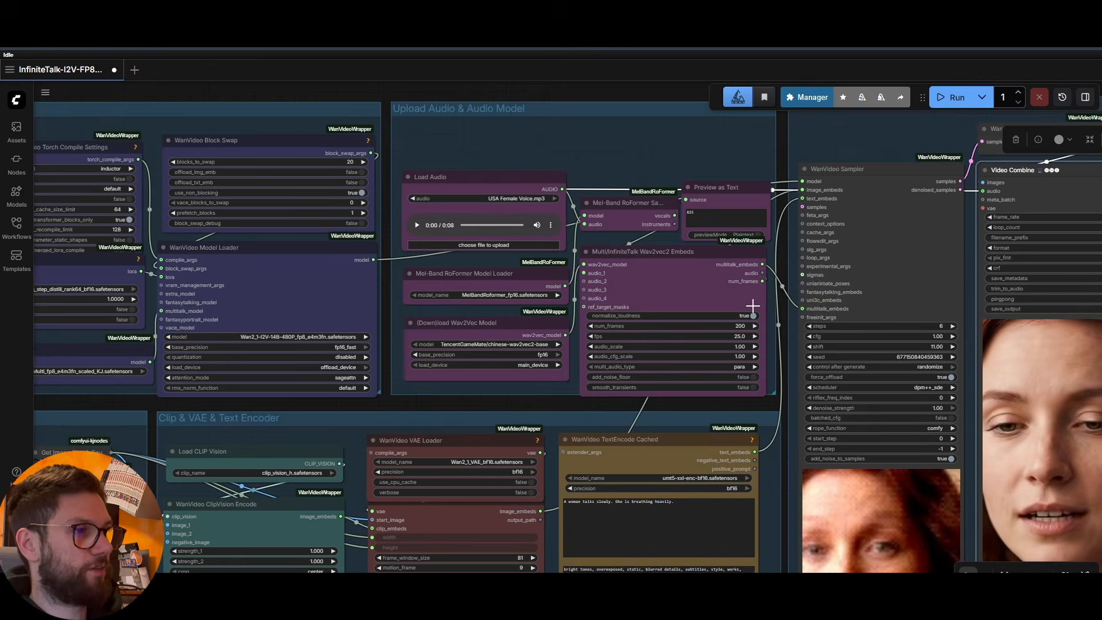
pyautogui.scroll(-5, 752, 306)
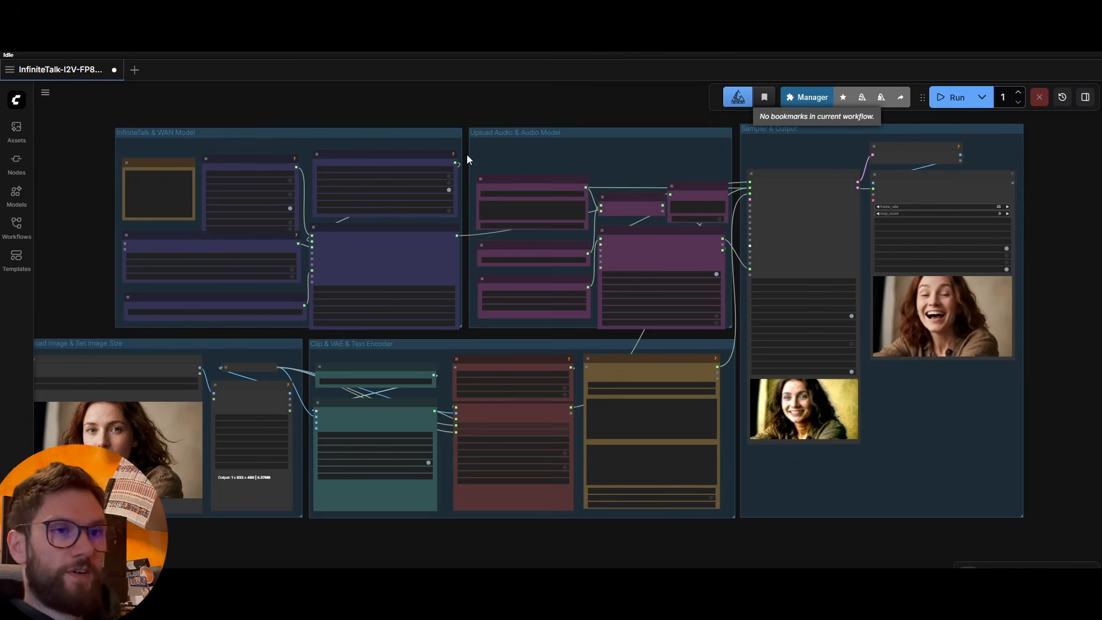
# - Compare the generation time of the InfiniteTalk_00003-audio video with the earlier results in the Media Assets
pyautogui.click(23, 133)
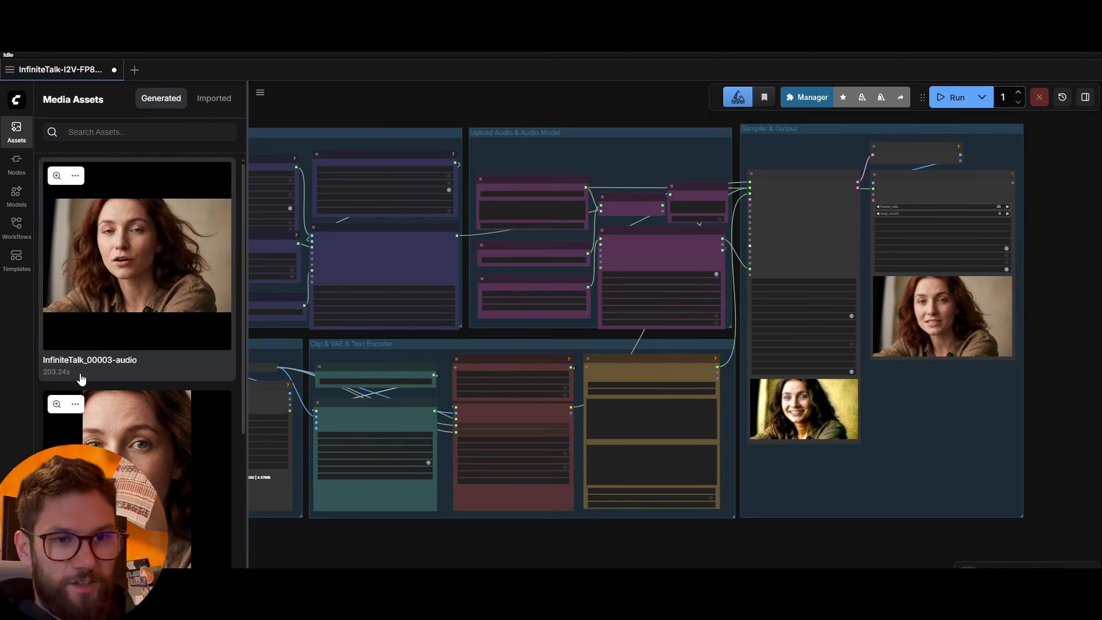
pyautogui.scroll(-1, 81, 379)
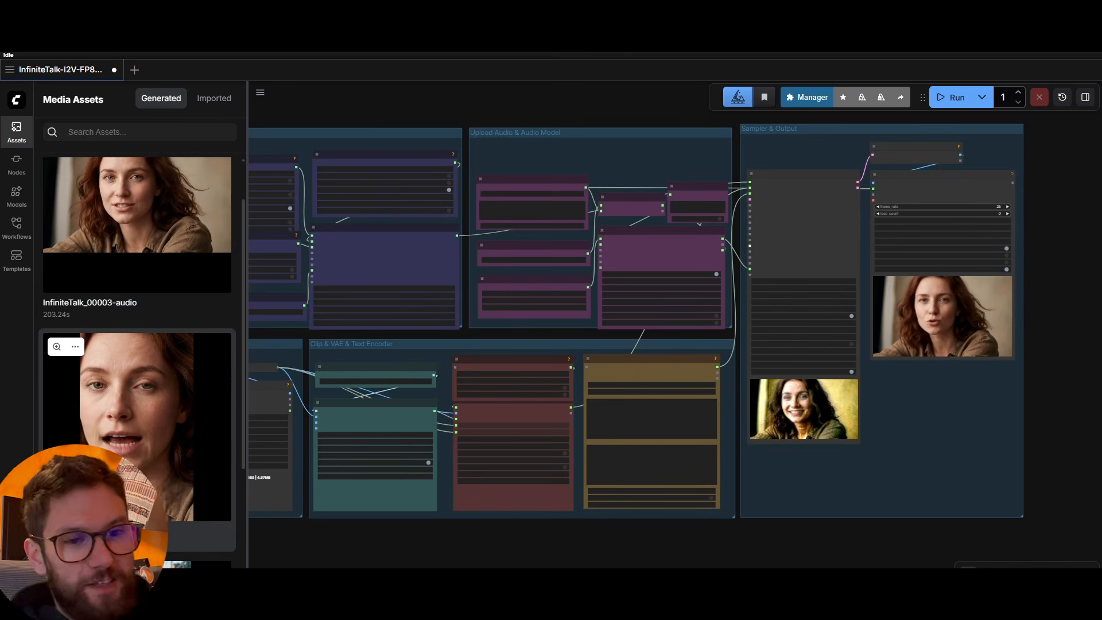
pyautogui.scroll(1, 137, 373)
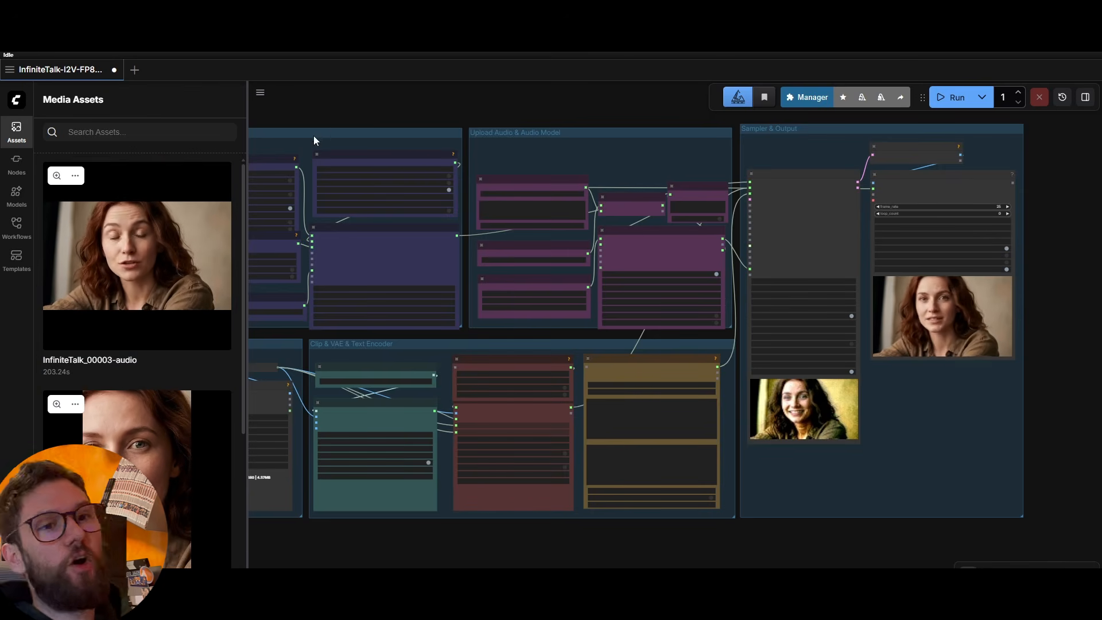
pyautogui.click(16, 130)
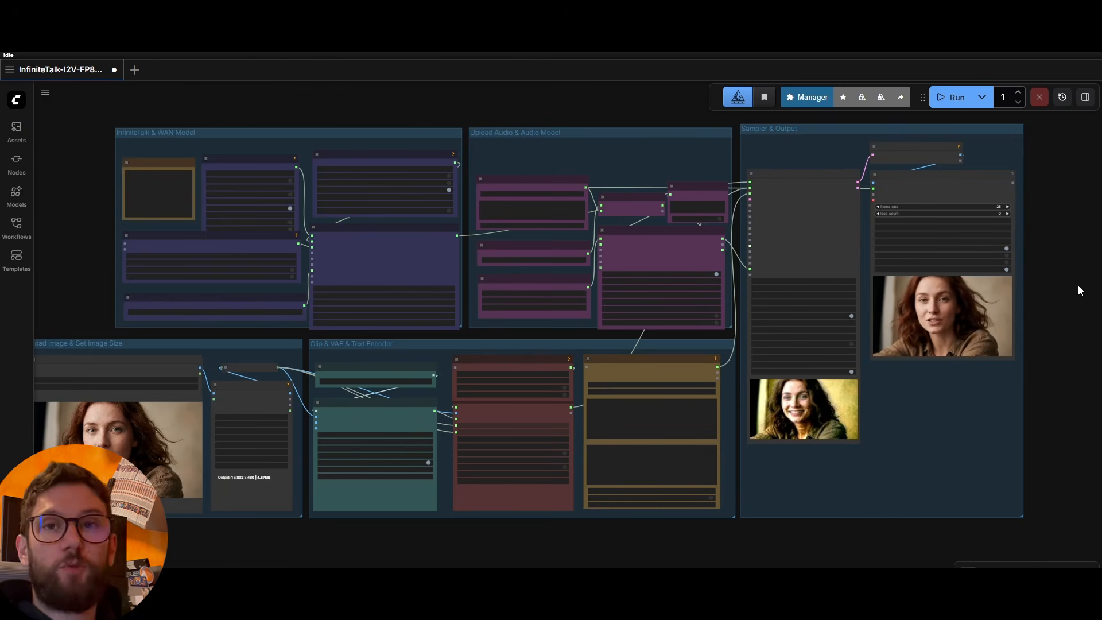
# - Examine the generated landscape talking video up close in the Video Combine node's preview
pyautogui.scroll(5, 1020, 284)
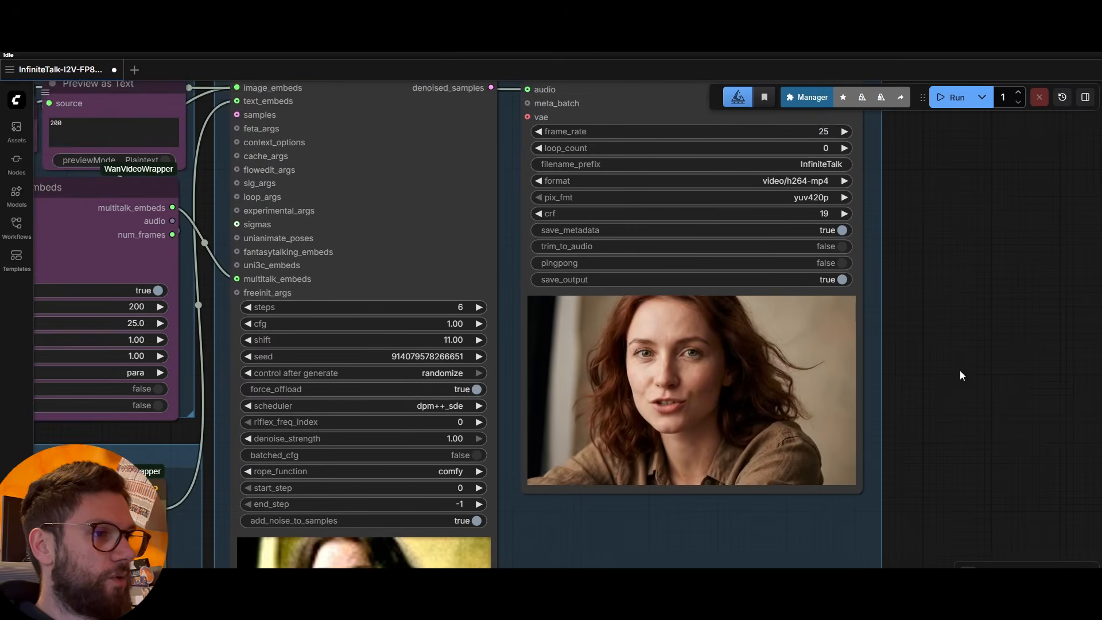
pyautogui.scroll(-1, 964, 373)
pyautogui.moveTo(997, 383); pyautogui.dragTo(1012, 328)
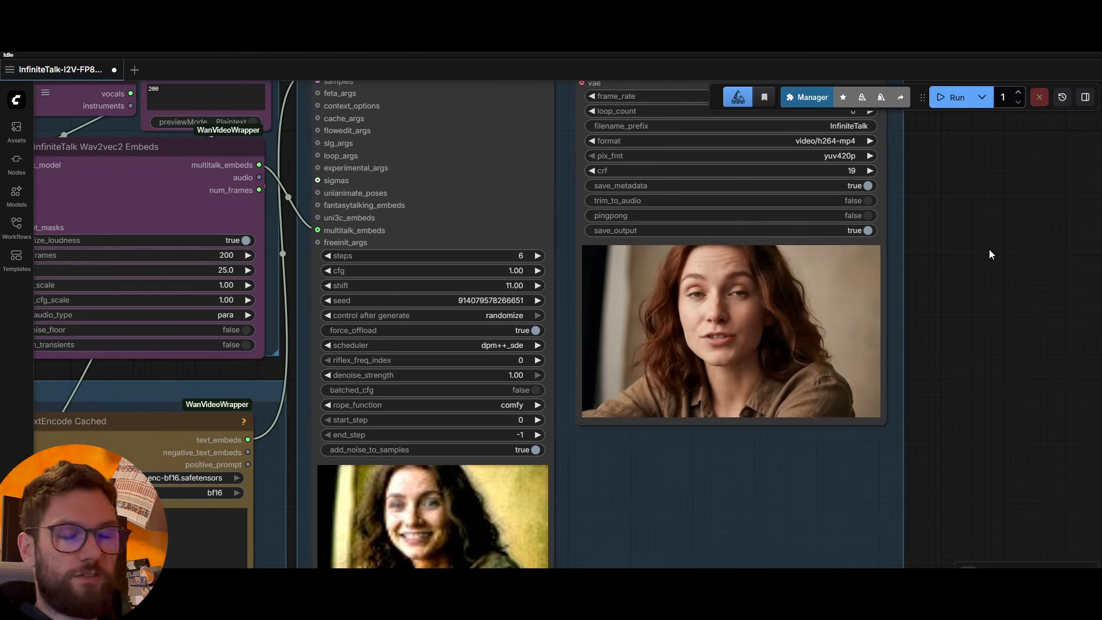
pyautogui.scroll(2, 948, 291)
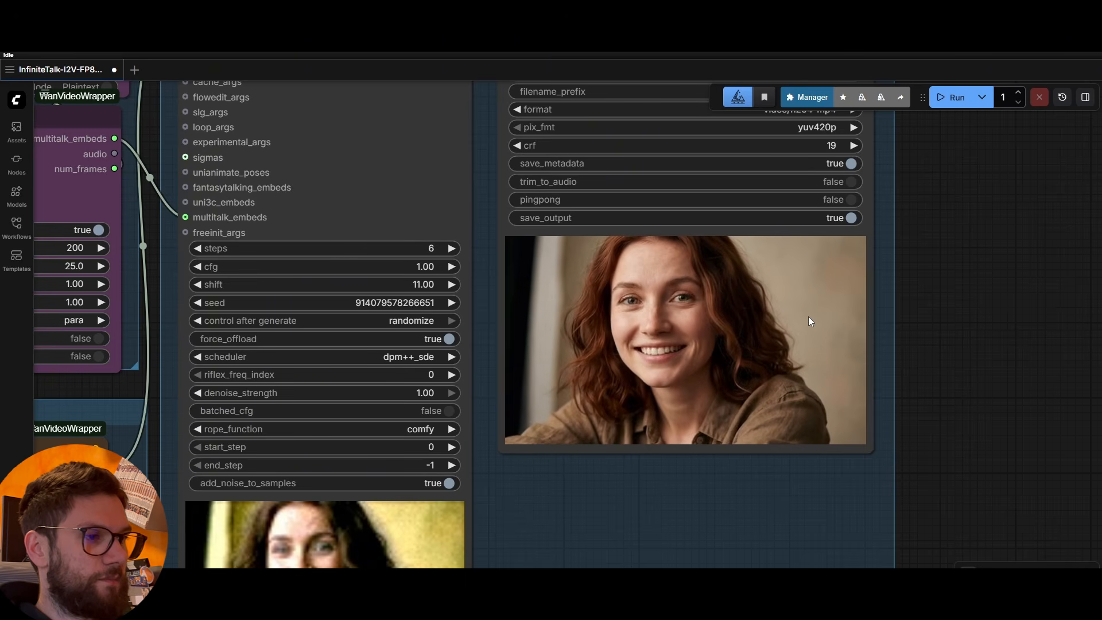
pyautogui.scroll(1, 847, 316)
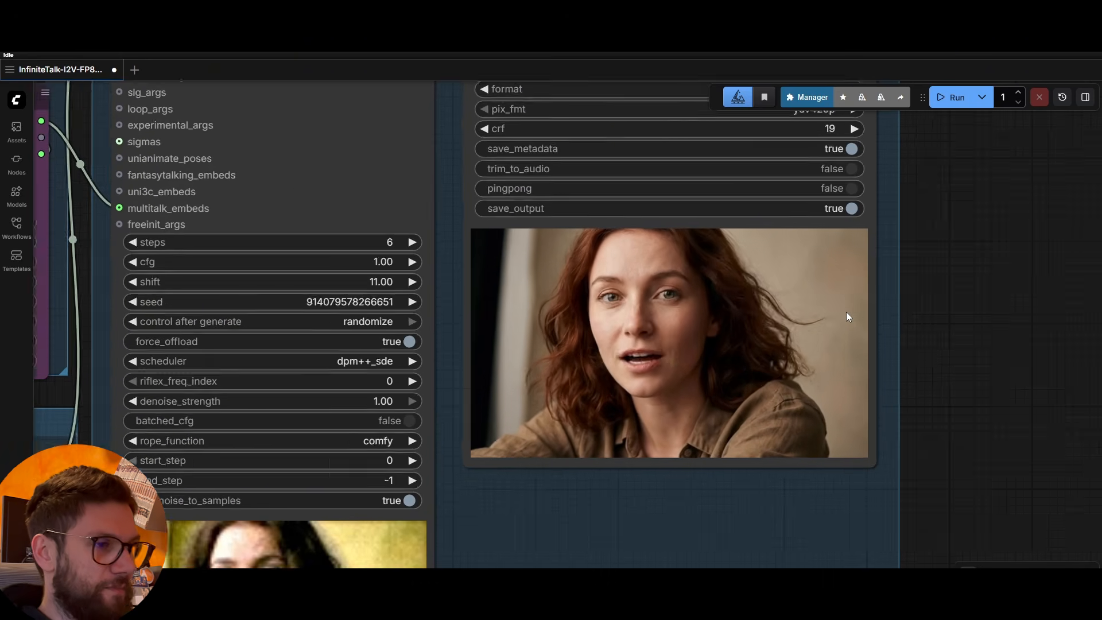
pyautogui.scroll(3, 798, 317)
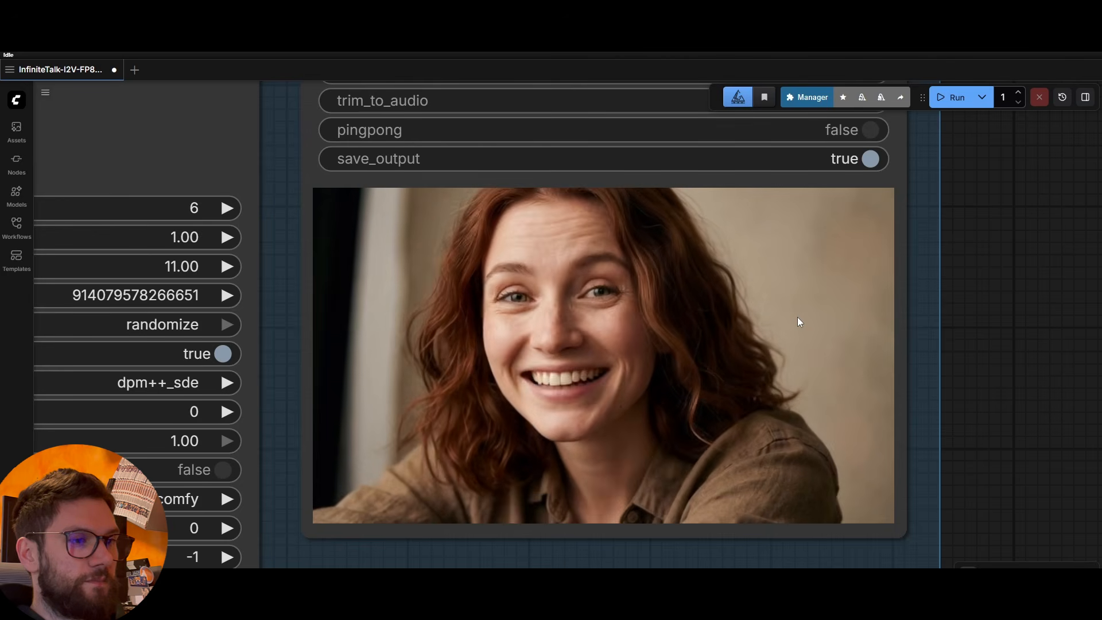
pyautogui.scroll(-5, 989, 285)
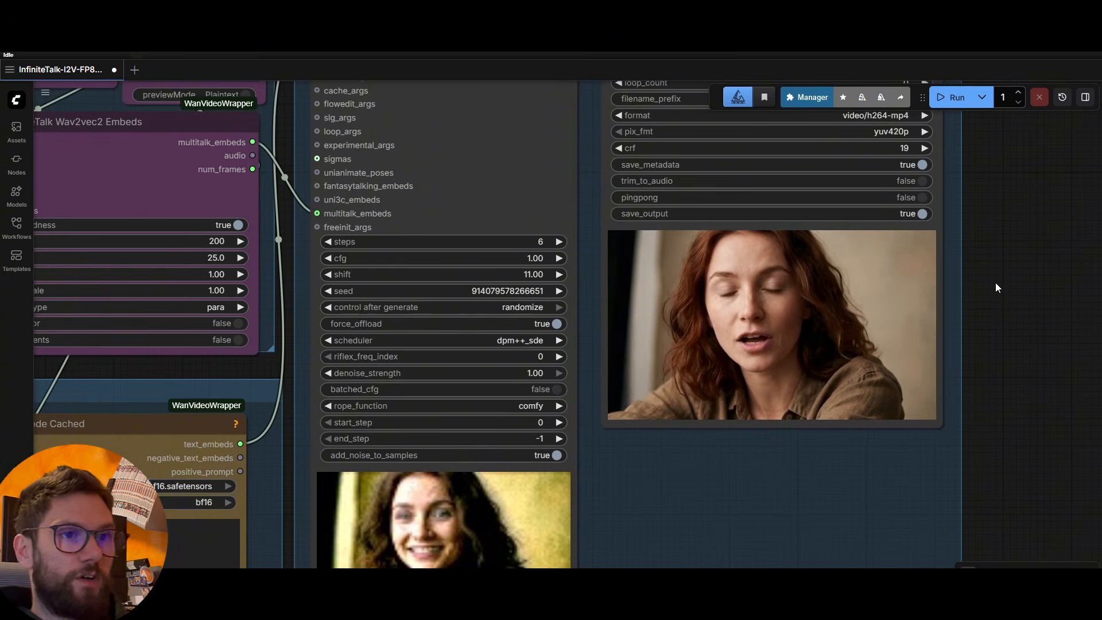
pyautogui.scroll(-3, 996, 283)
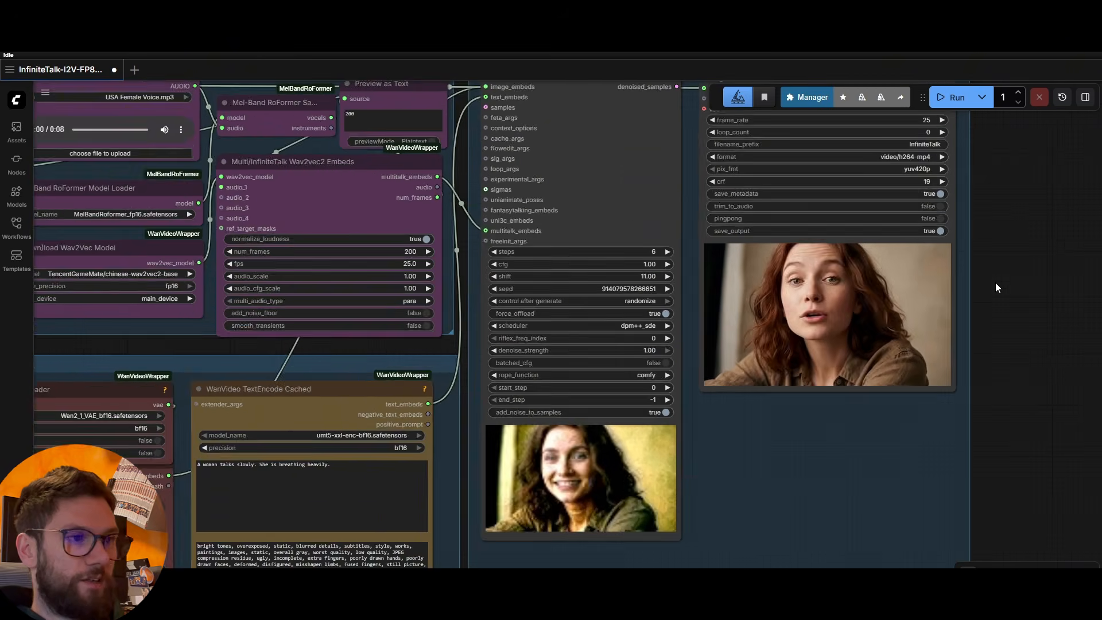
# - Set the Resize Image v2 node's width to 1280 and height to 720
pyautogui.scroll(-2, 995, 283)
pyautogui.scroll(-2, 1025, 339)
pyautogui.moveTo(834, 411); pyautogui.dragTo(902, 377)
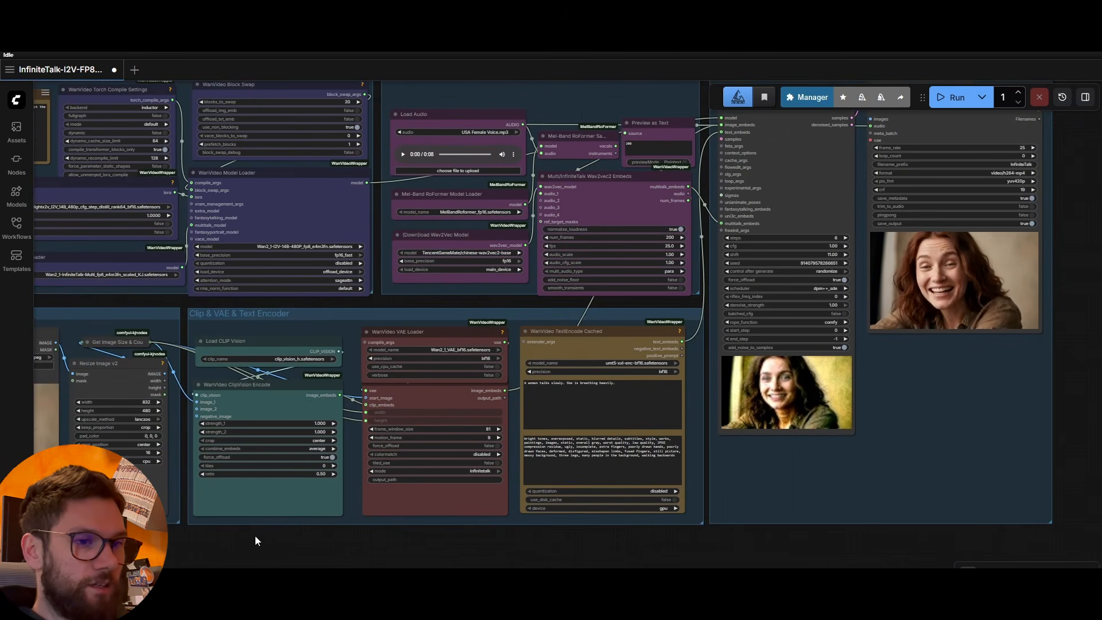
pyautogui.moveTo(256, 536); pyautogui.dragTo(380, 540)
pyautogui.scroll(2, 387, 541)
pyautogui.scroll(5, 432, 432)
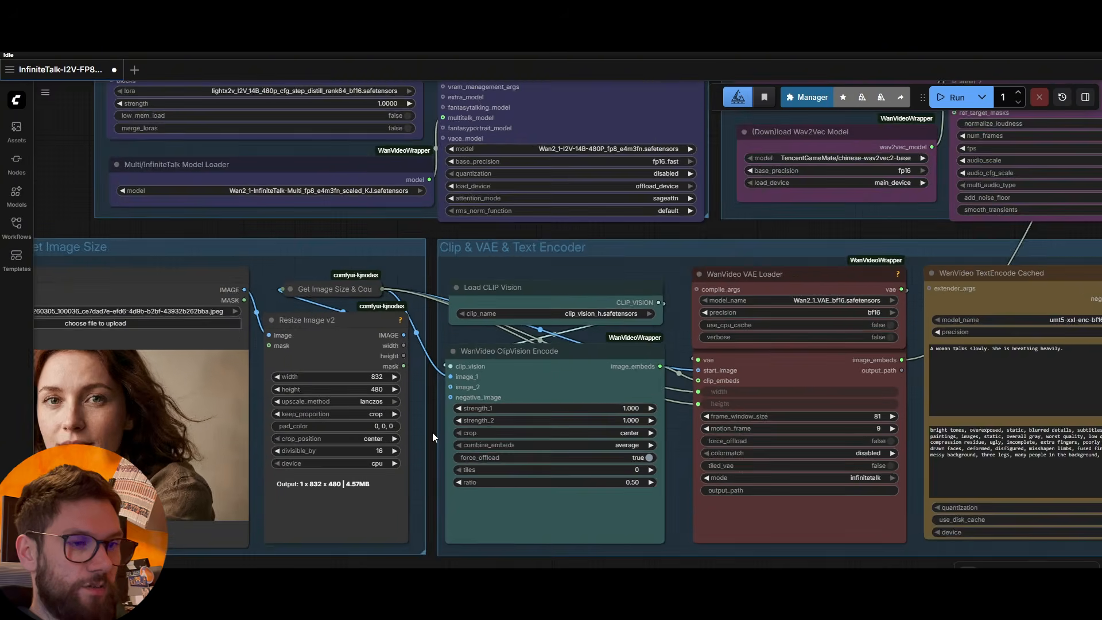
pyautogui.click(384, 386)
pyautogui.write('1280')
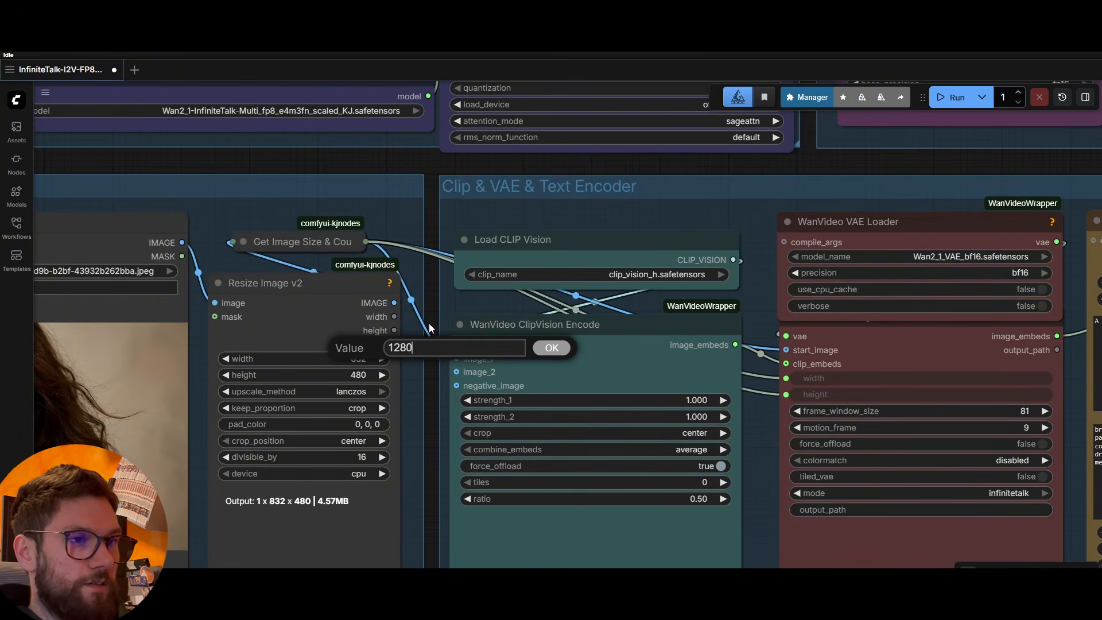
pyautogui.click(550, 350)
pyautogui.click(348, 381)
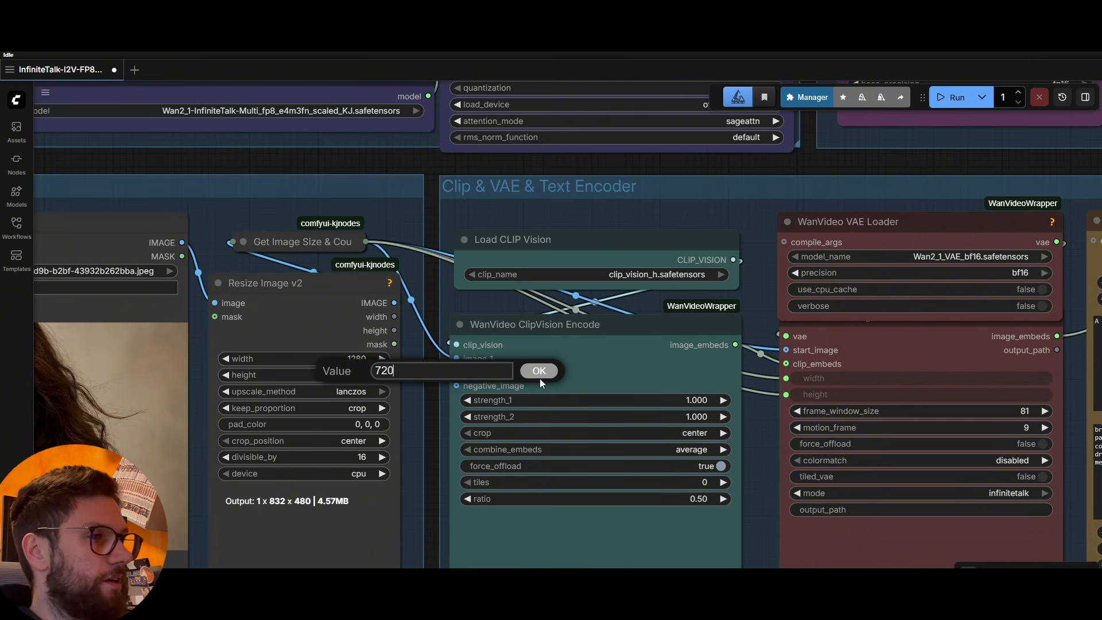
pyautogui.click(529, 368)
# - Run the workflow to generate the landscape talking video at 1280 × 720
pyautogui.scroll(-8, 435, 379)
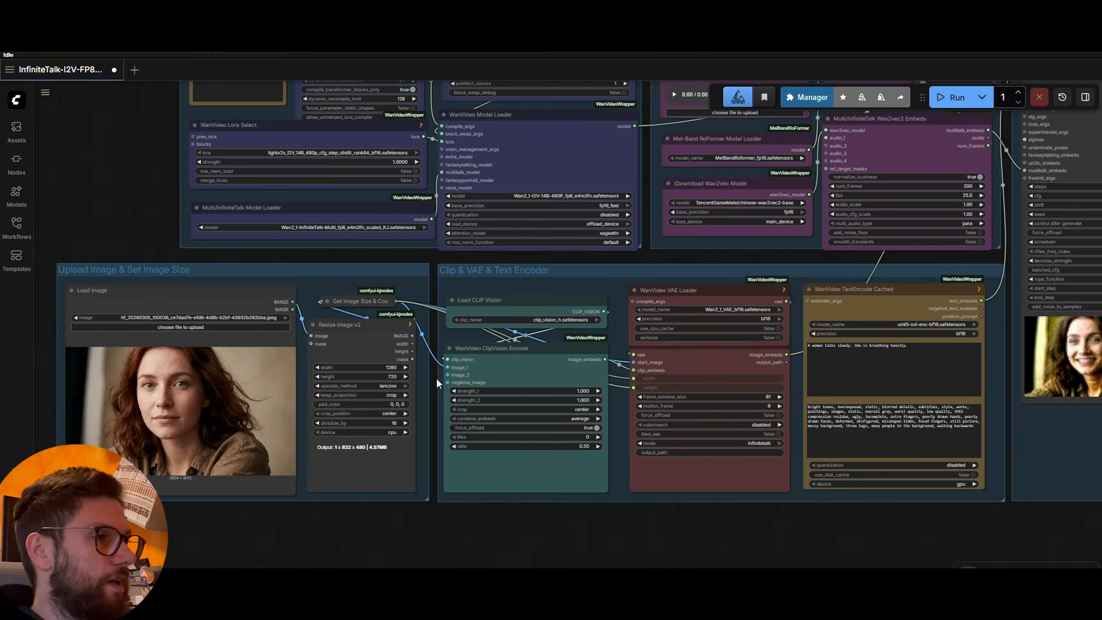
pyautogui.scroll(6, 461, 306)
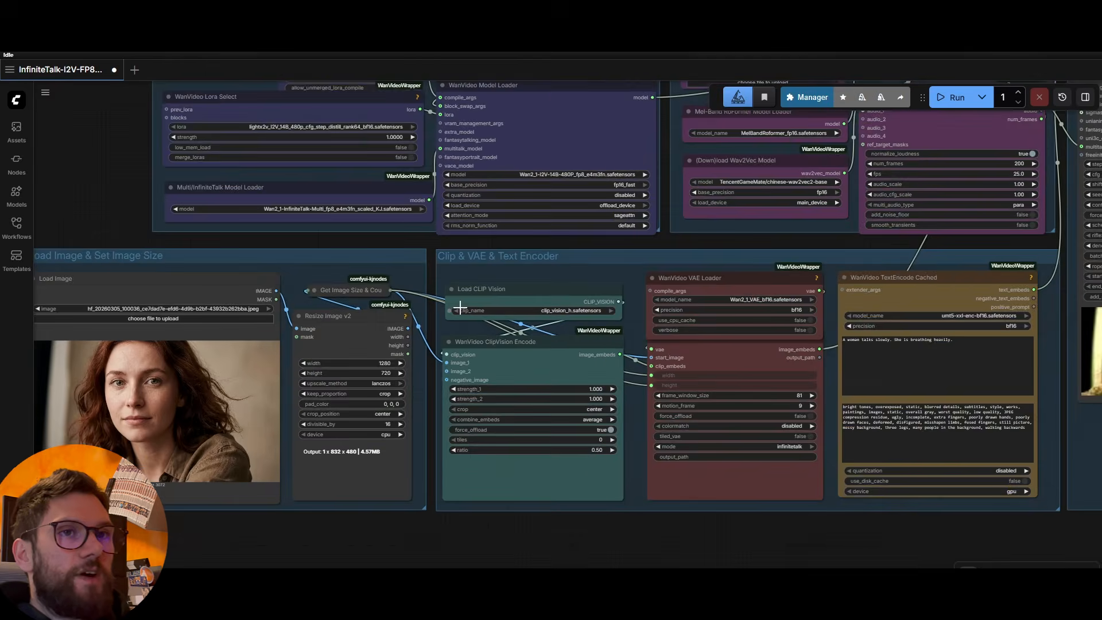
pyautogui.scroll(-5, 298, 368)
pyautogui.scroll(-1, 1055, 500)
pyautogui.moveTo(1056, 502); pyautogui.dragTo(880, 531)
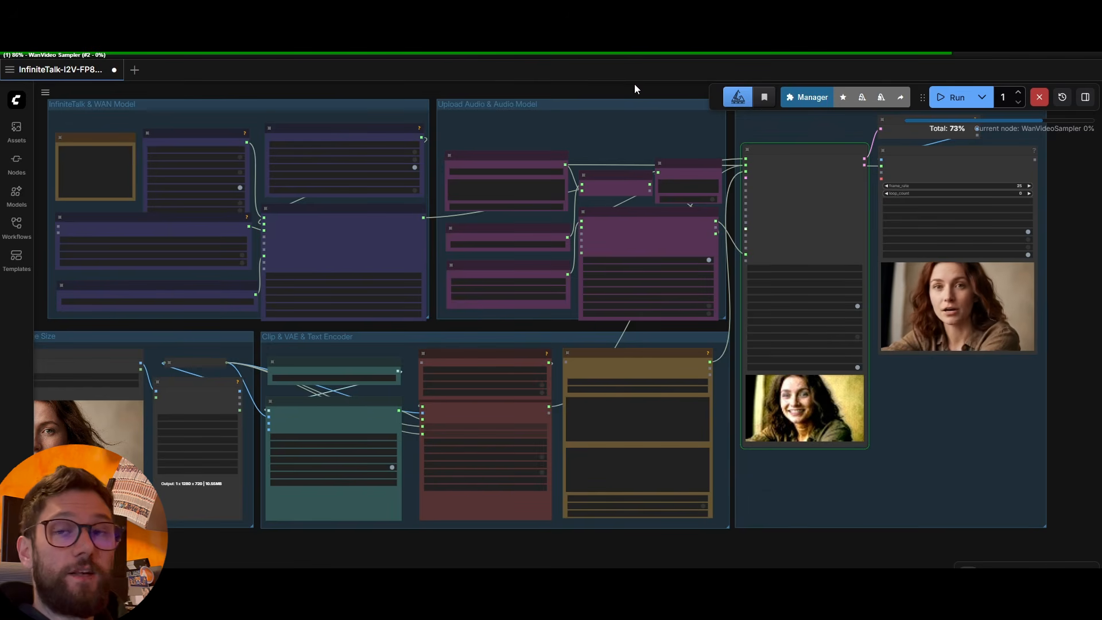
pyautogui.scroll(5, 1084, 319)
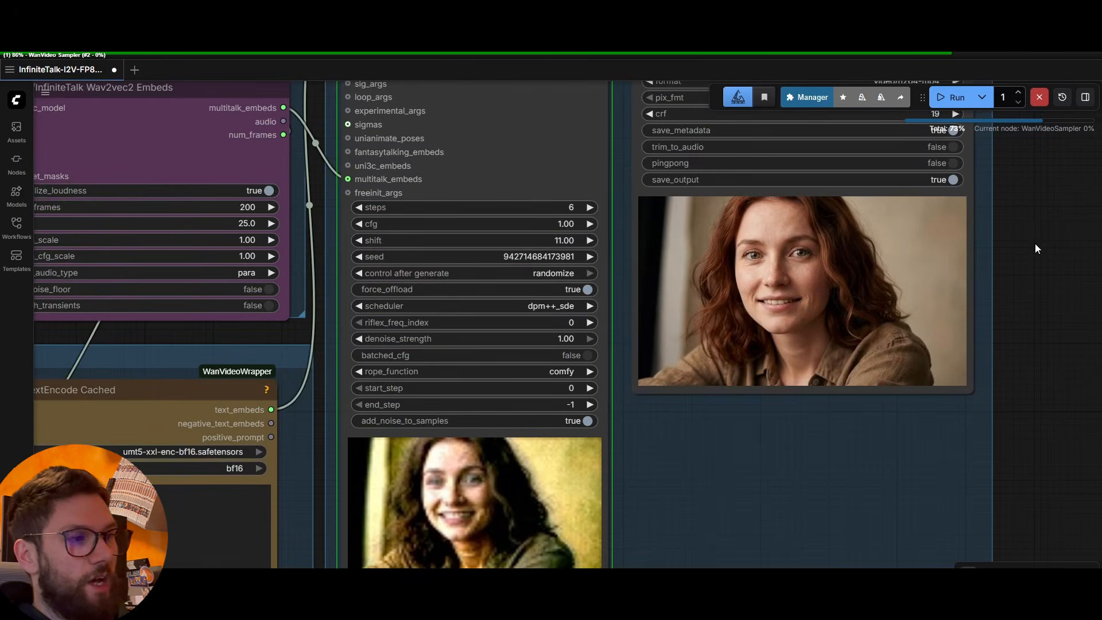
pyautogui.moveTo(1035, 243); pyautogui.dragTo(1001, 301)
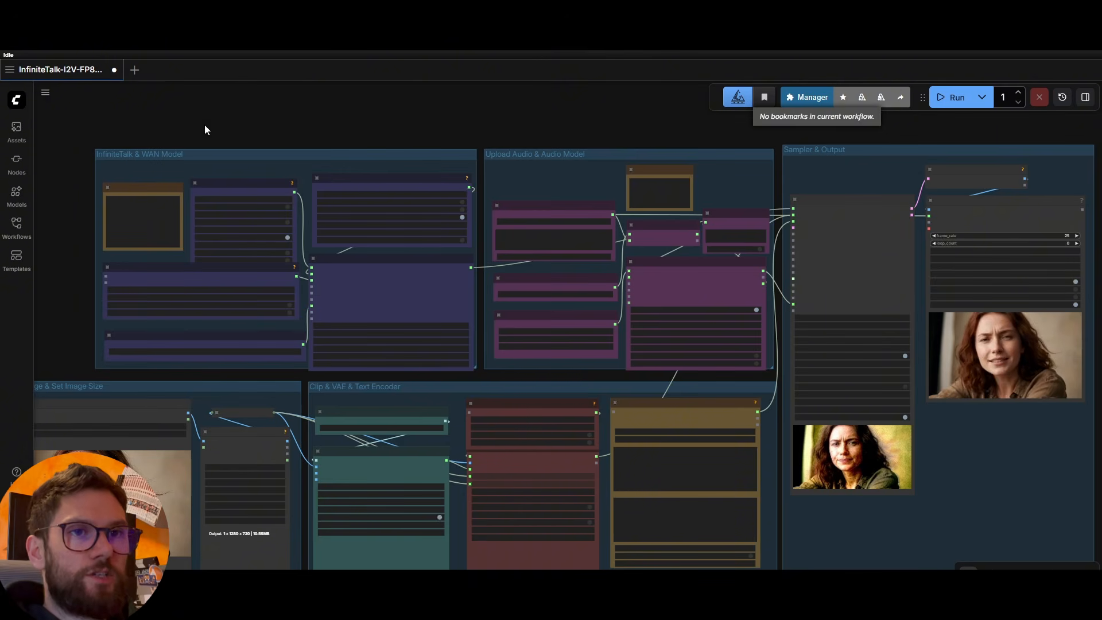
# - Check the generation time of InfiniteTalk_00004-audio in the Media Assets and examine its video up close in the Video Combine preview
pyautogui.click(17, 132)
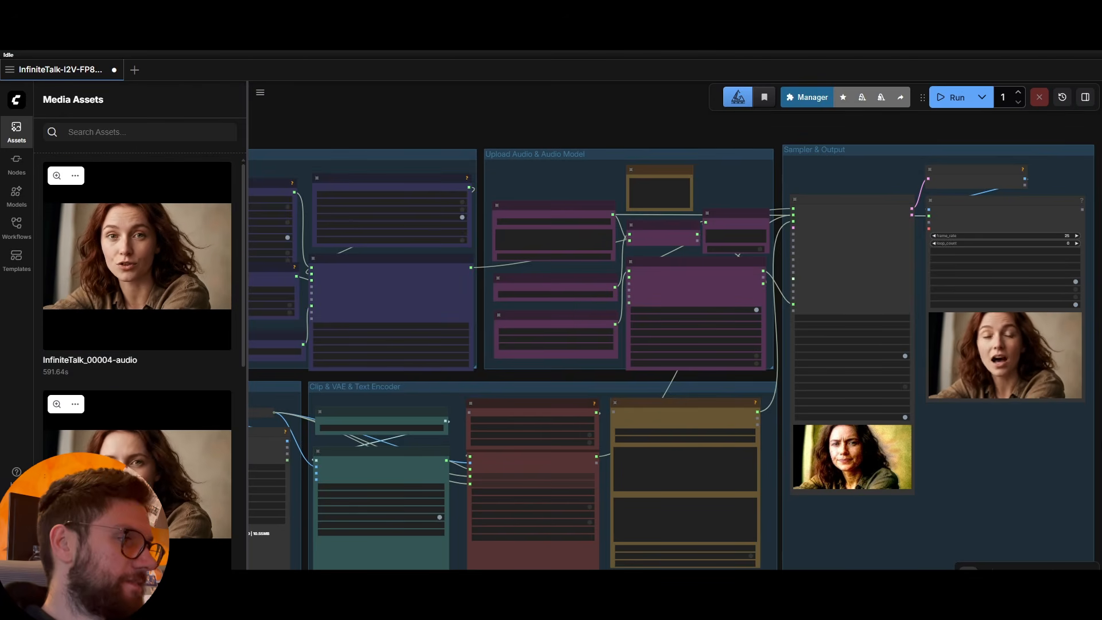
pyautogui.moveTo(1072, 436); pyautogui.dragTo(642, 412)
pyautogui.scroll(8, 708, 358)
pyautogui.moveTo(669, 330); pyautogui.dragTo(853, 344)
pyautogui.scroll(3, 853, 344)
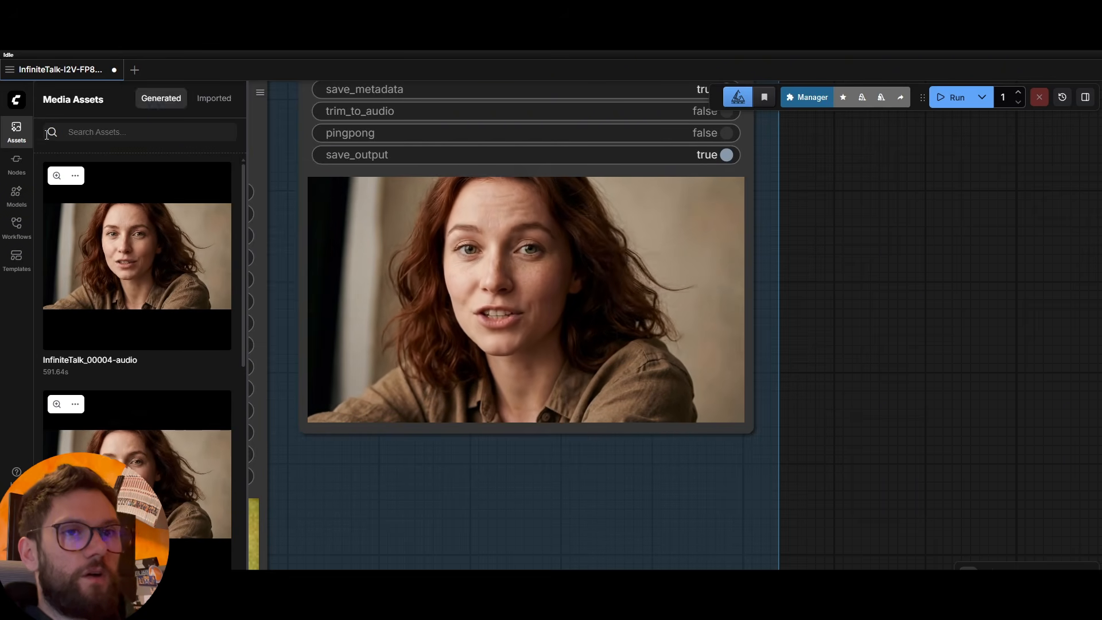
pyautogui.click(16, 131)
# - View the options for saving the Video Combine node's preview
pyautogui.scroll(-9, 504, 267)
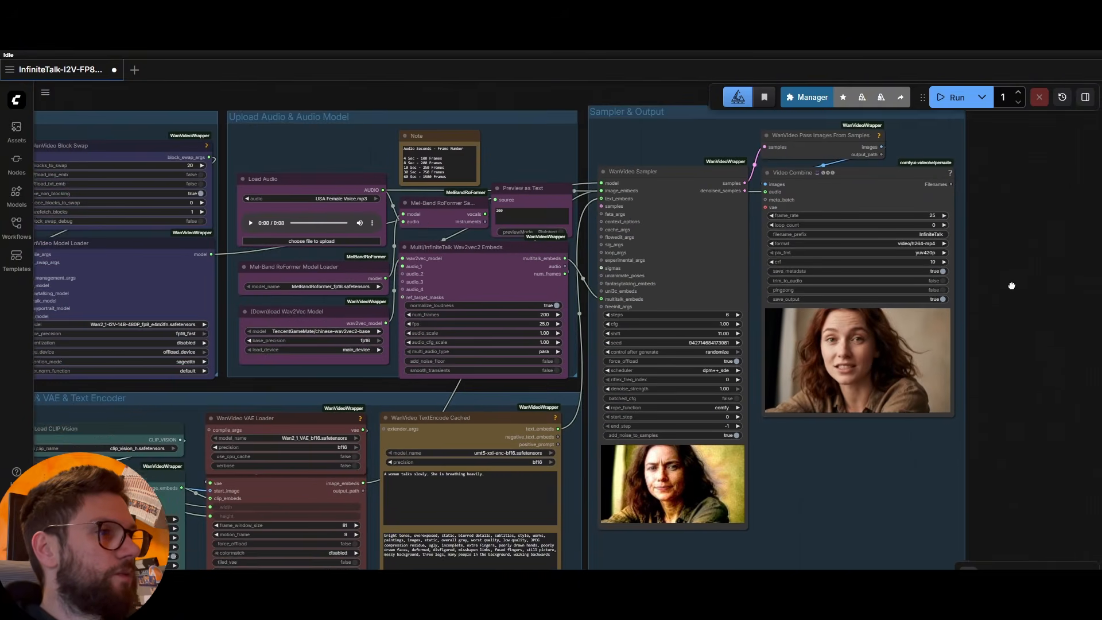
pyautogui.scroll(-2, 1013, 270)
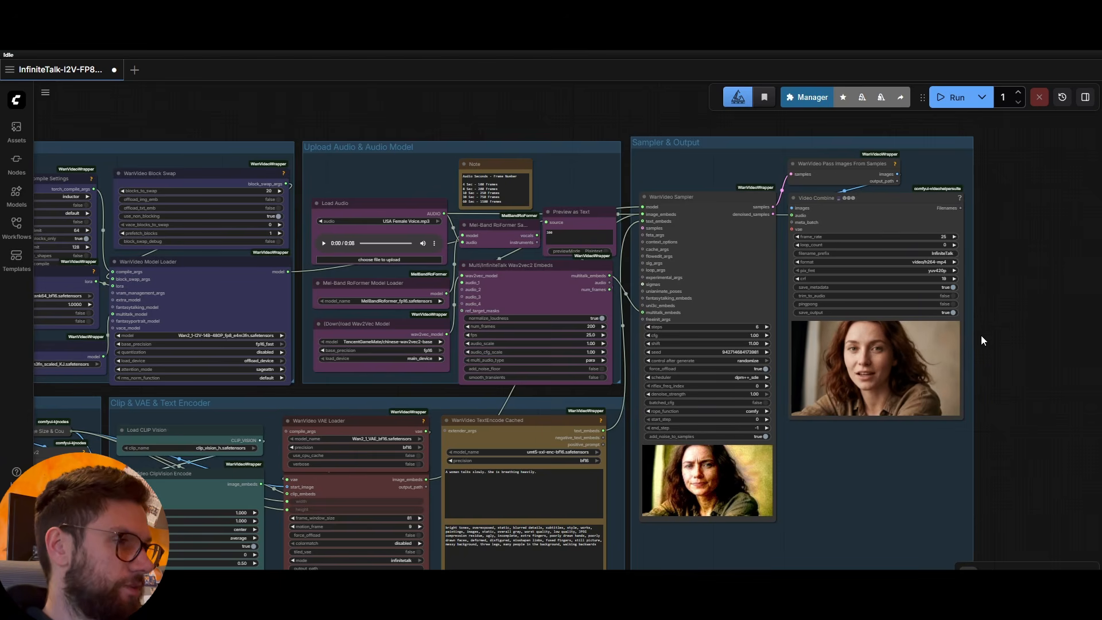
pyautogui.rightClick(944, 342)
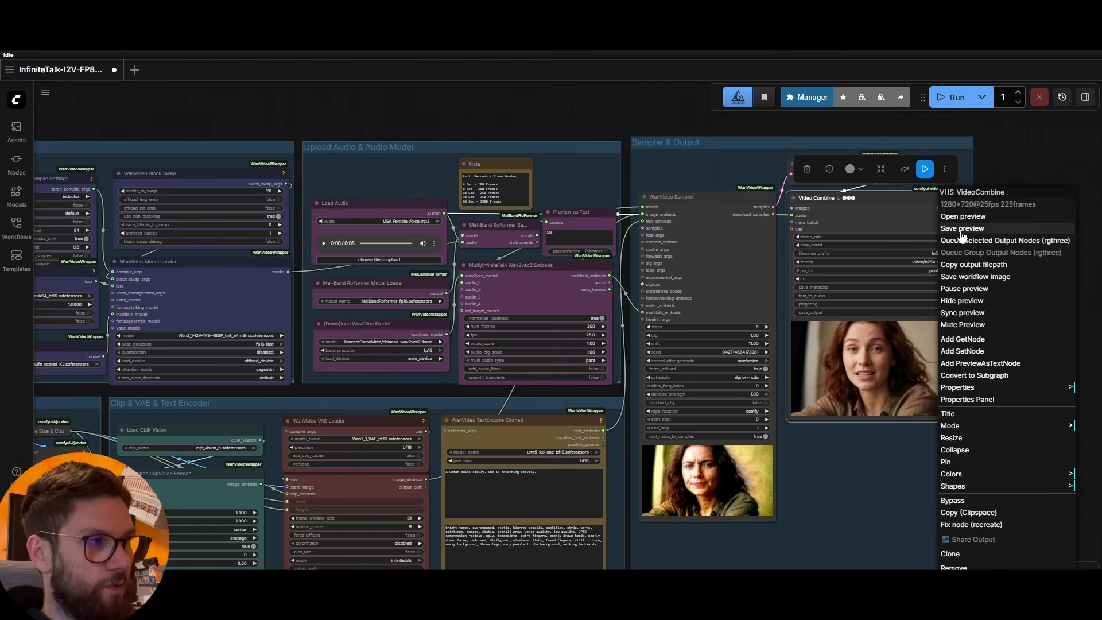
pyautogui.click(1018, 145)
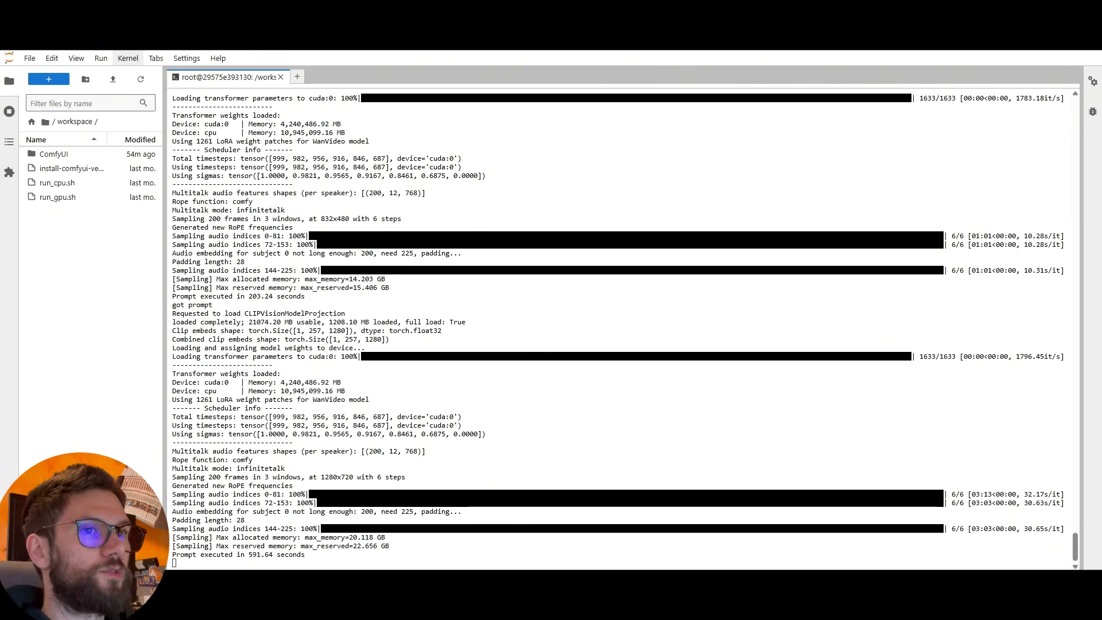
# - In JupyterLab, browse to the ComfyUI output folder and download InfiniteTalk_00004-audio.mp4
pyautogui.doubleClick(53, 155)
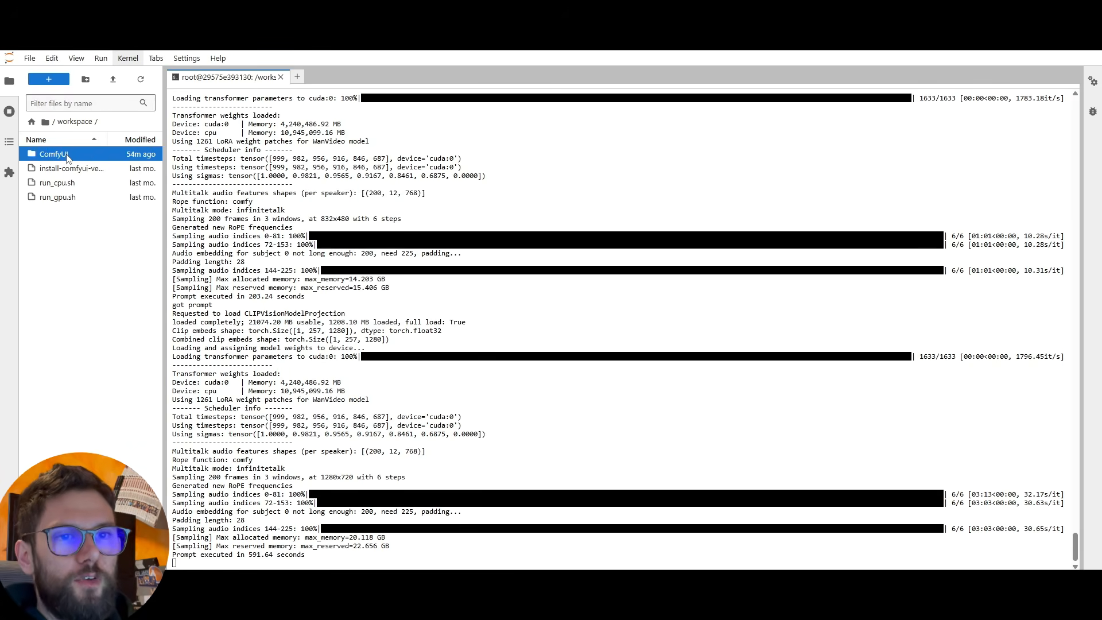
pyautogui.doubleClick(64, 358)
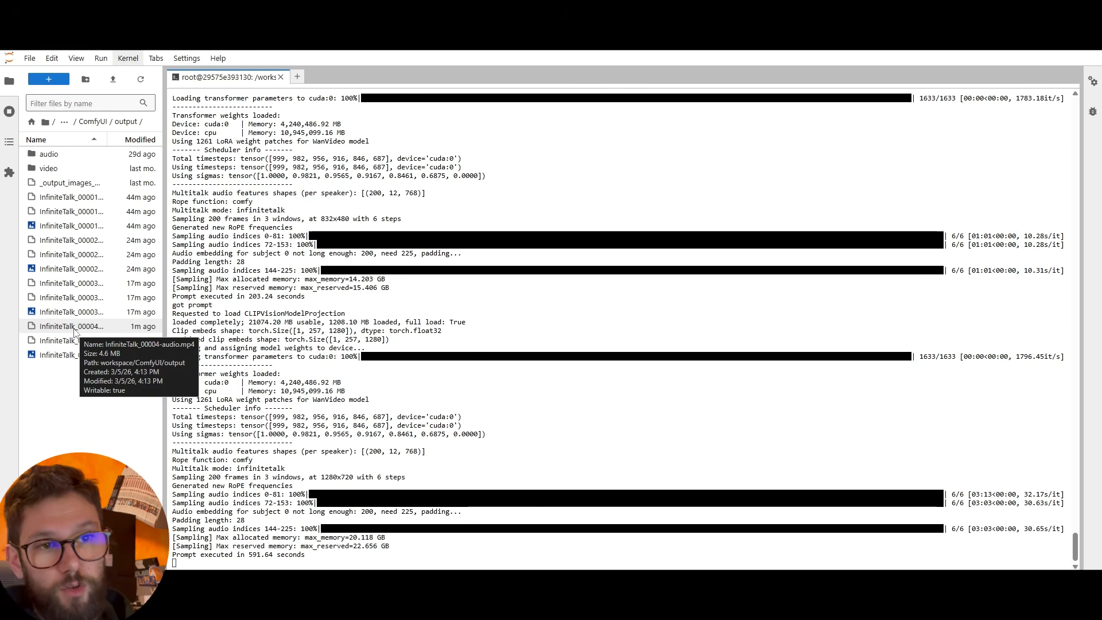
pyautogui.rightClick(78, 331)
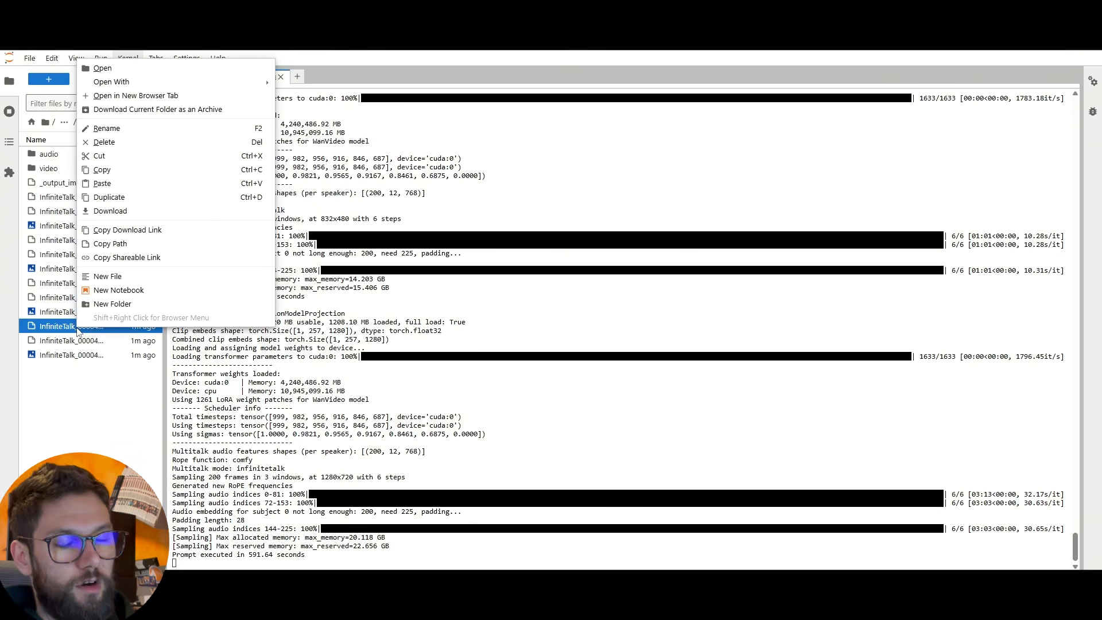
pyautogui.click(116, 213)
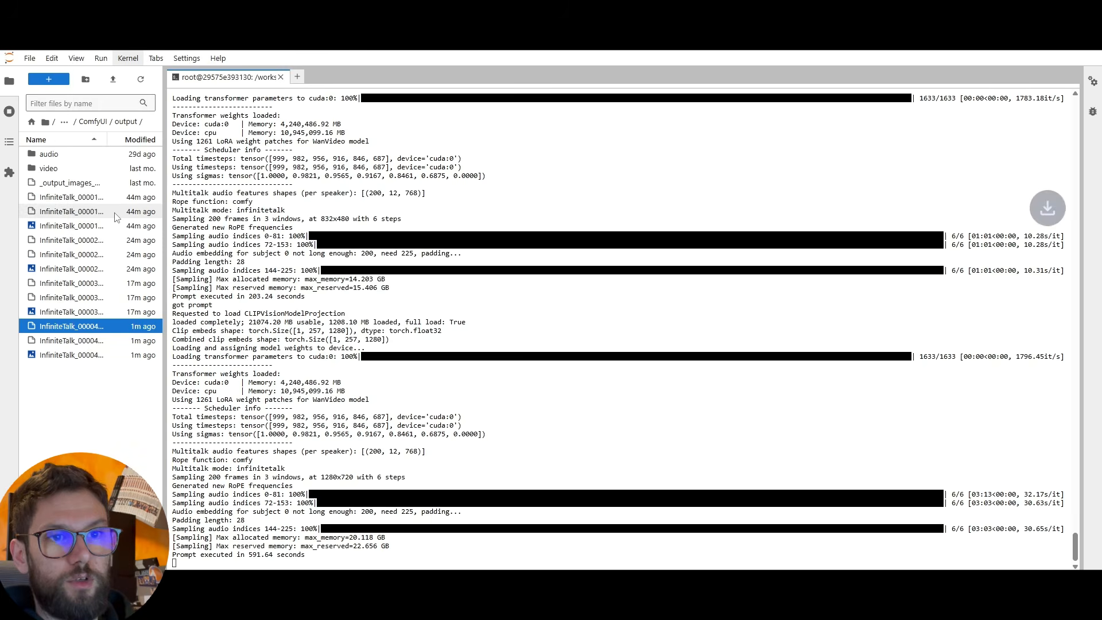
# - Download the InfiniteTalk_00003-audio video from the output folder and dismiss the local Download folder window over ComfyUI
pyautogui.click(84, 283)
pyautogui.rightClick(85, 285)
pyautogui.click(118, 438)
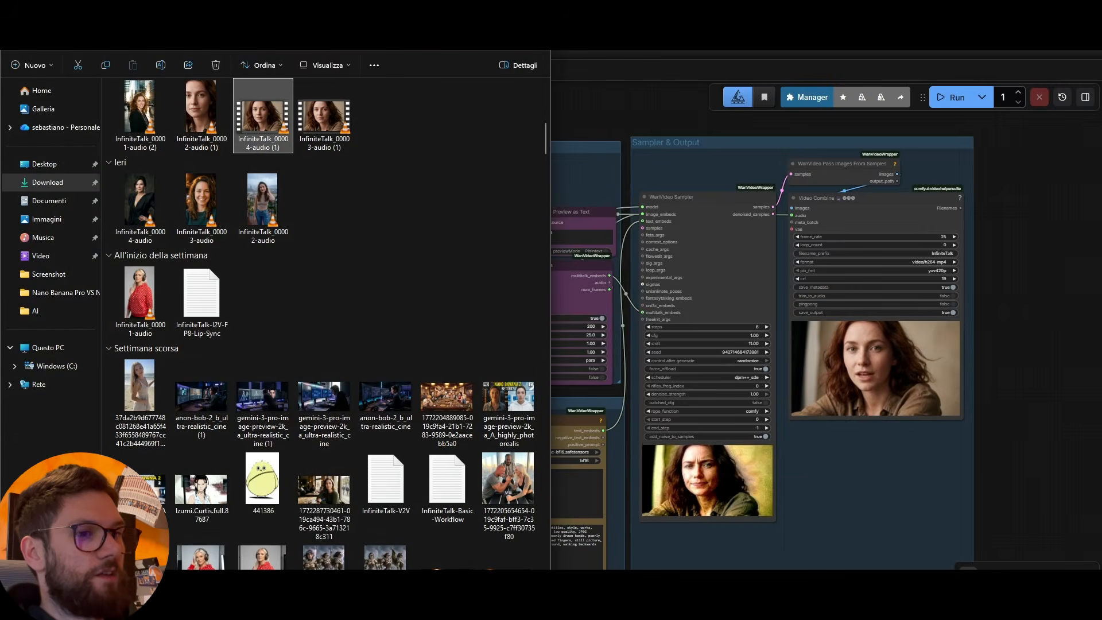
pyautogui.click(483, 10)
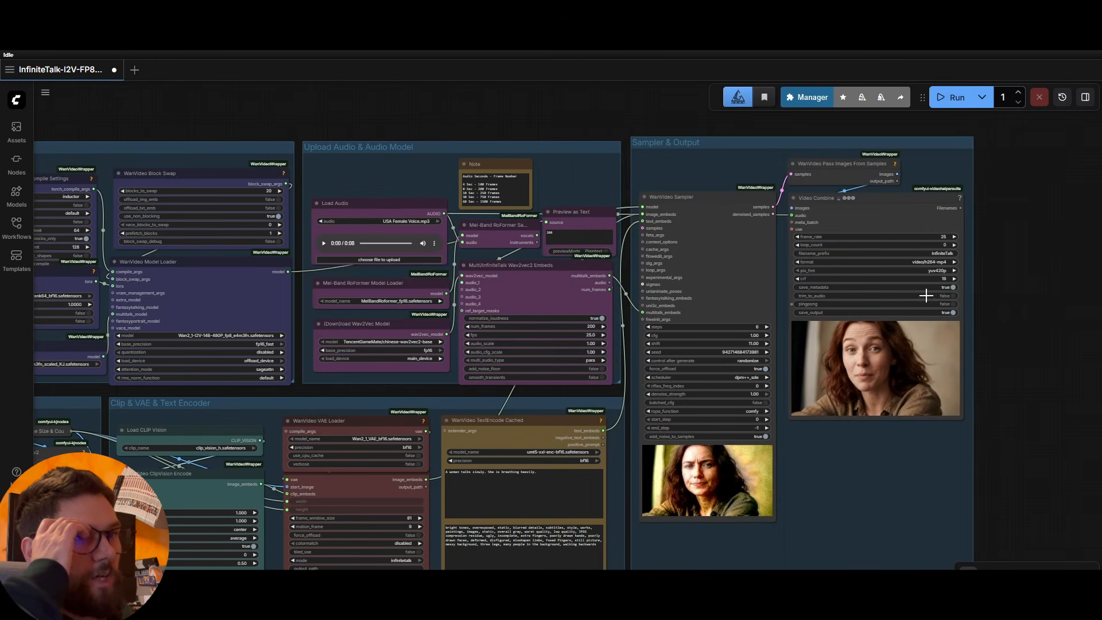
# - Look over the workflow's model, audio, image size, text encoder and sampler groups
pyautogui.scroll(-1, 460, 108)
pyautogui.moveTo(455, 108); pyautogui.dragTo(665, 113)
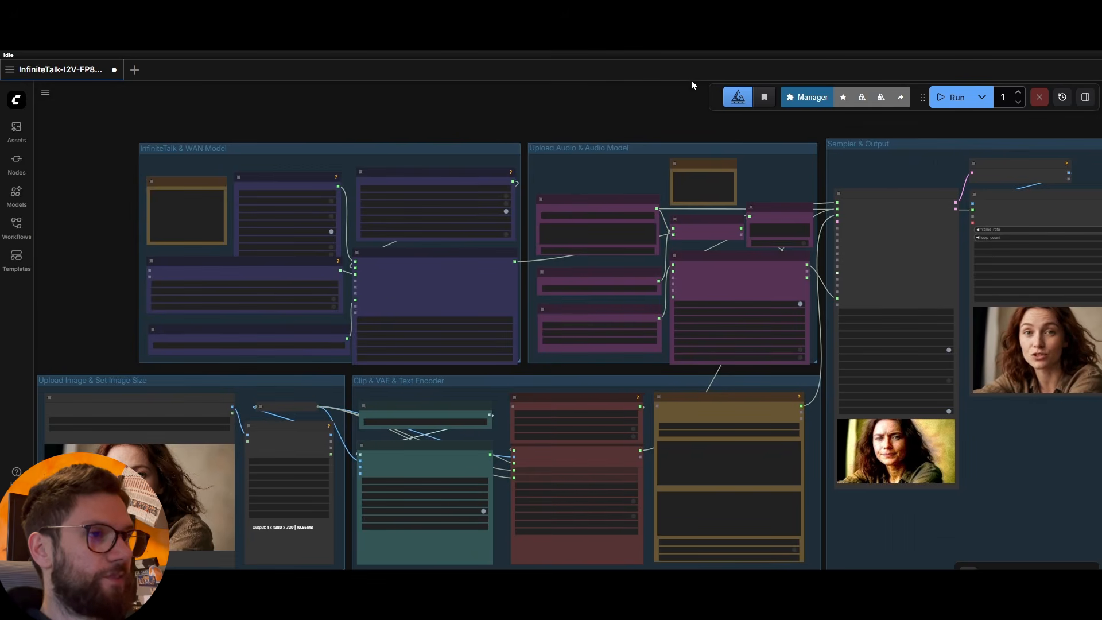
pyautogui.hscroll(2, 738, 183)
pyautogui.scroll(3, 742, 188)
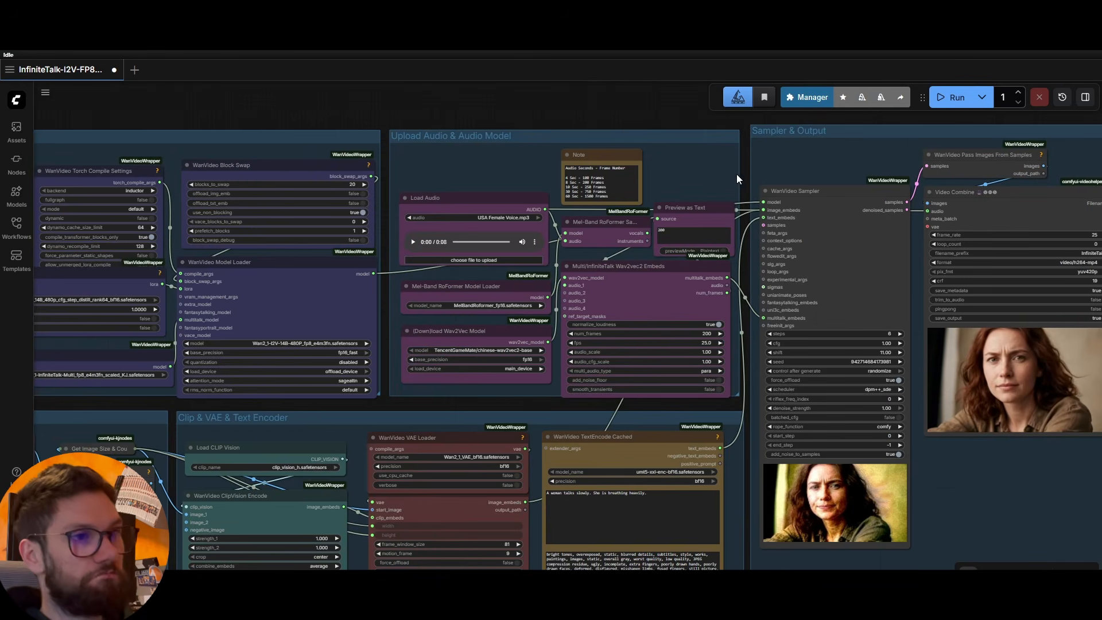
pyautogui.scroll(-1, 405, 122)
pyautogui.moveTo(401, 122); pyautogui.dragTo(583, 75)
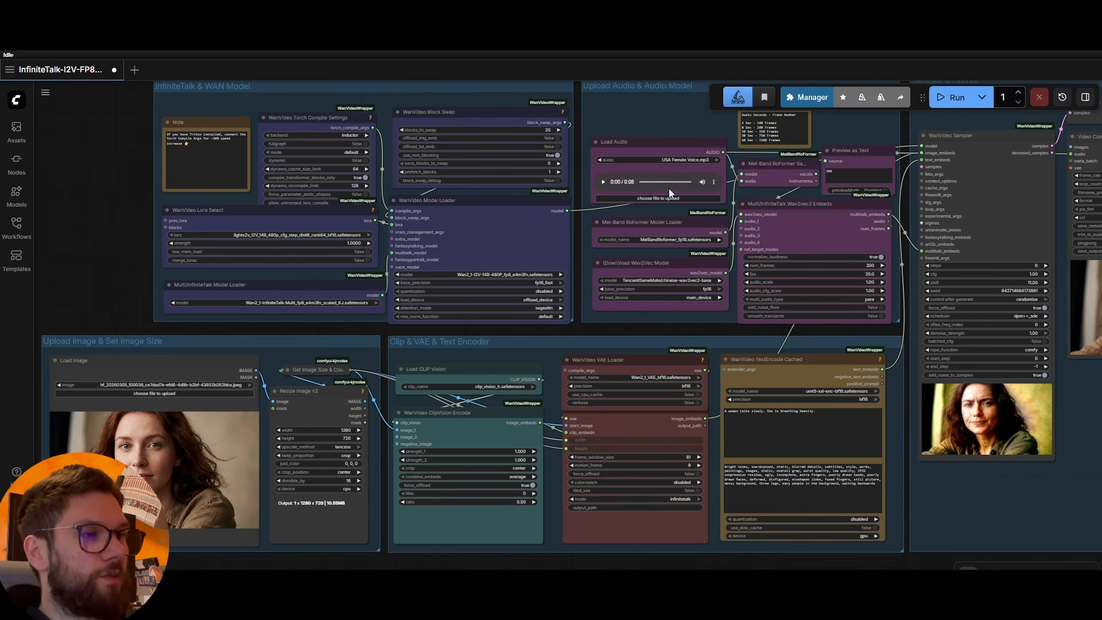
pyautogui.moveTo(902, 132); pyautogui.dragTo(808, 149)
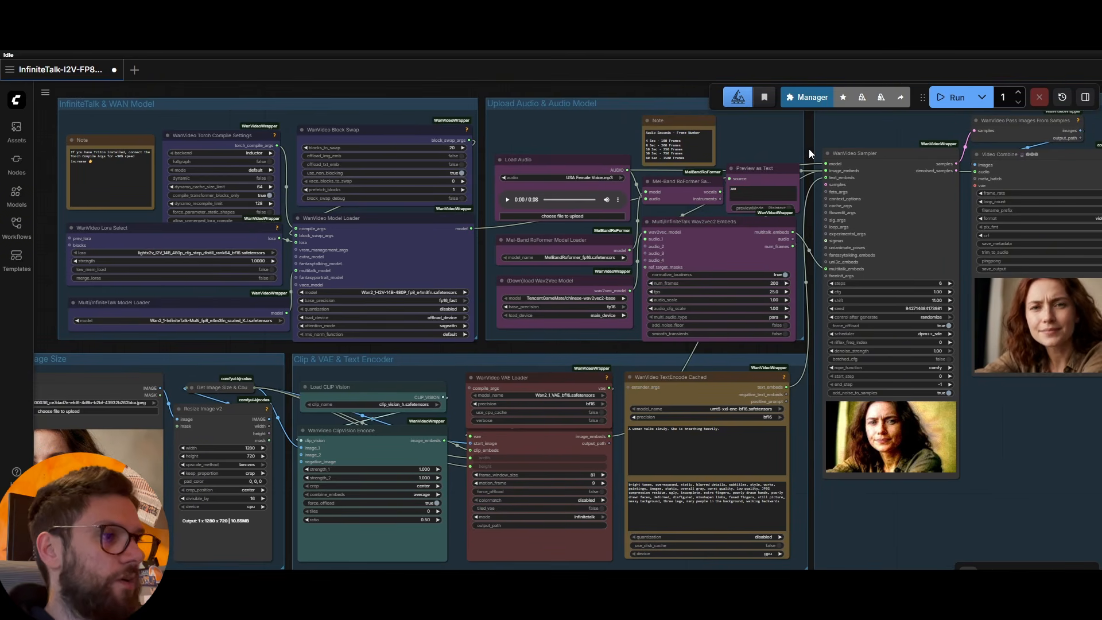
pyautogui.moveTo(595, 92); pyautogui.dragTo(512, 98)
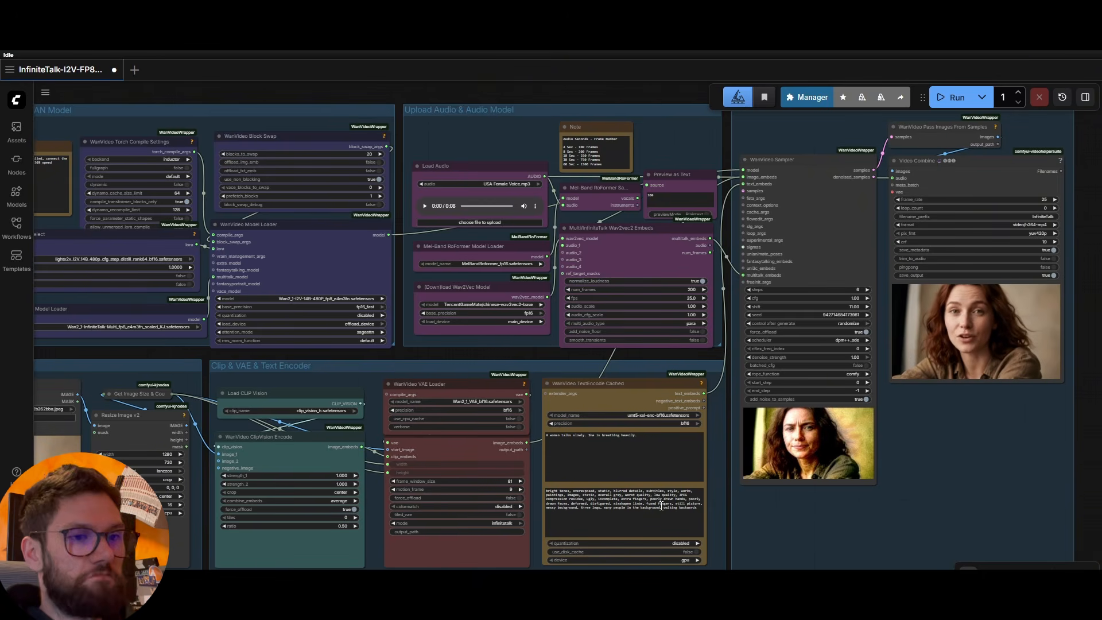
pyautogui.scroll(-3, 453, 364)
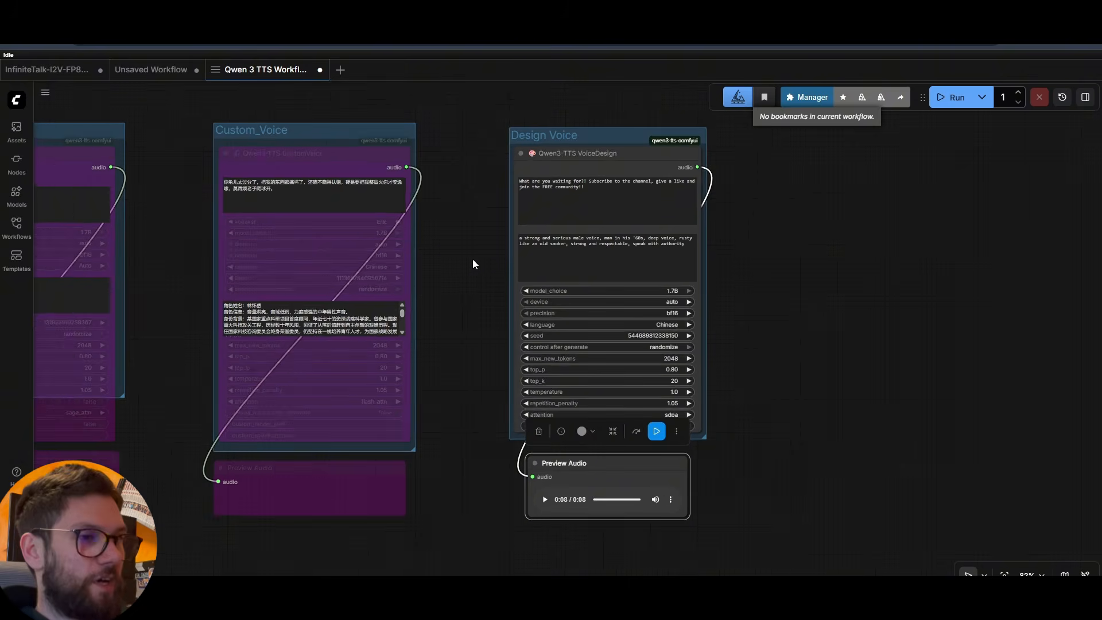
pyautogui.scroll(-3, 471, 256)
pyautogui.moveTo(463, 247)
pyautogui.mouseDown()
pyautogui.moveTo(526, 247)
pyautogui.moveTo(587, 221)
pyautogui.mouseUp()
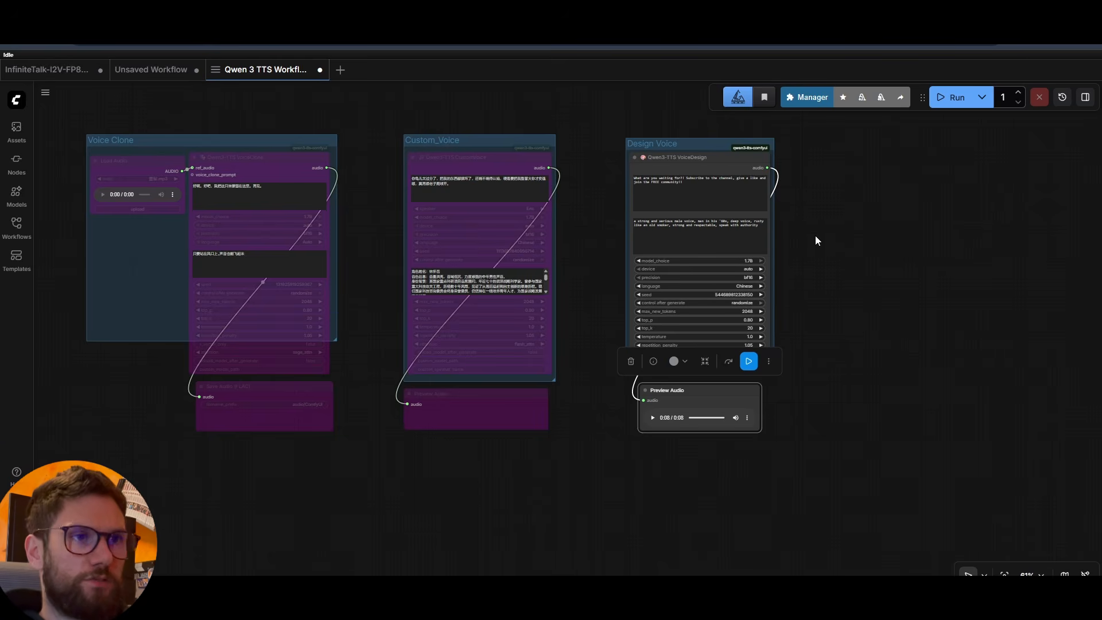
# - In the Qwen 3 TTS workflow, download the generated voice from the Preview Audio node below the Design Voice group
pyautogui.scroll(6, 818, 240)
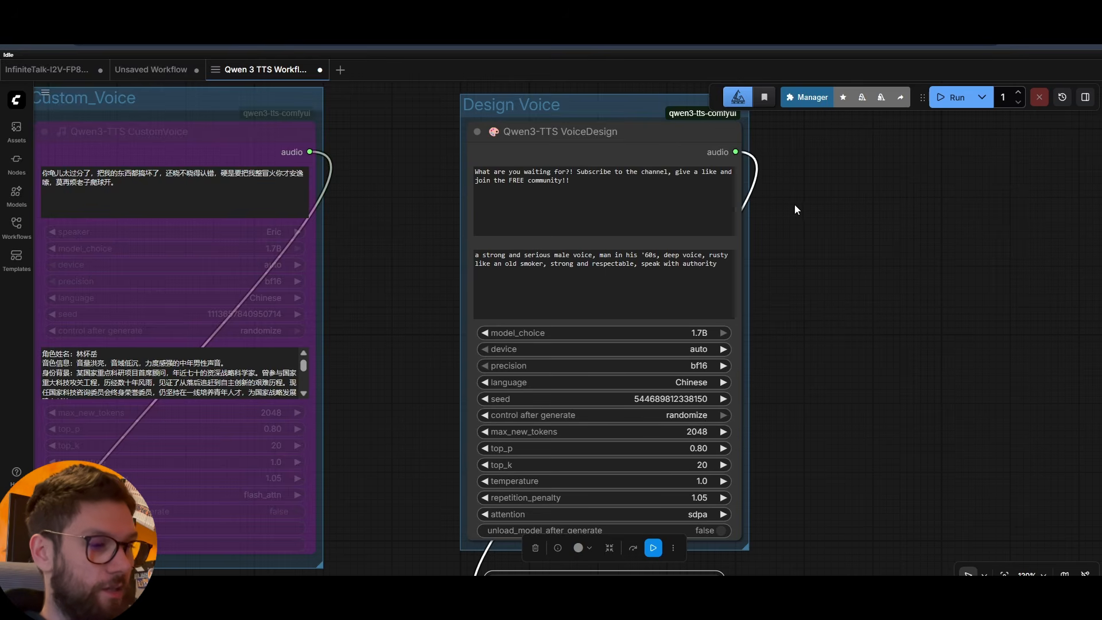
pyautogui.scroll(-5, 796, 201)
pyautogui.click(667, 482)
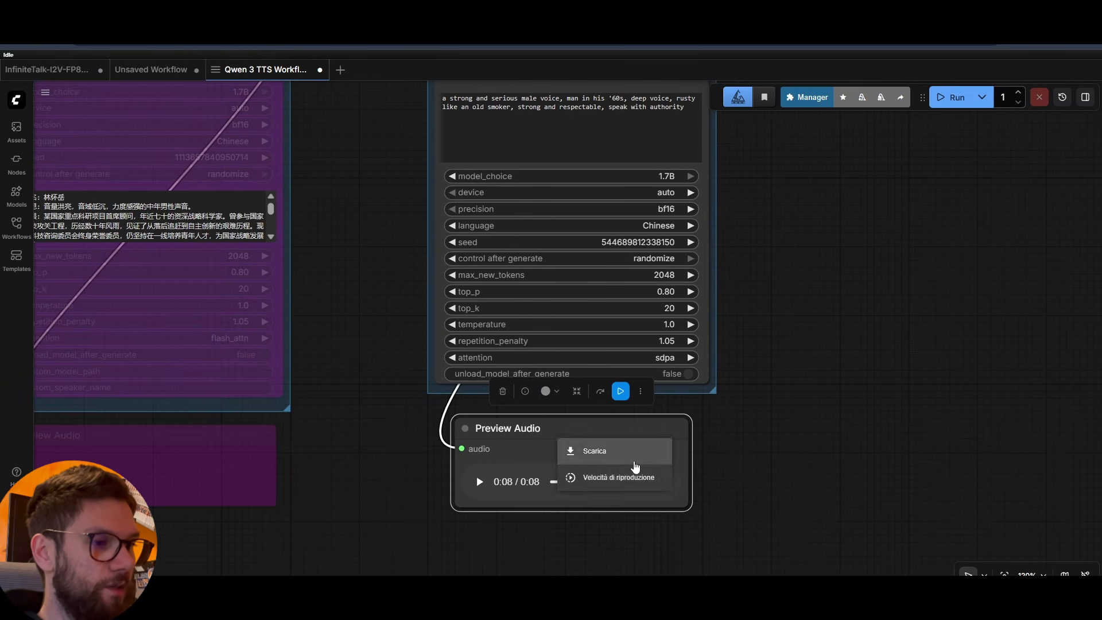
pyautogui.click(634, 466)
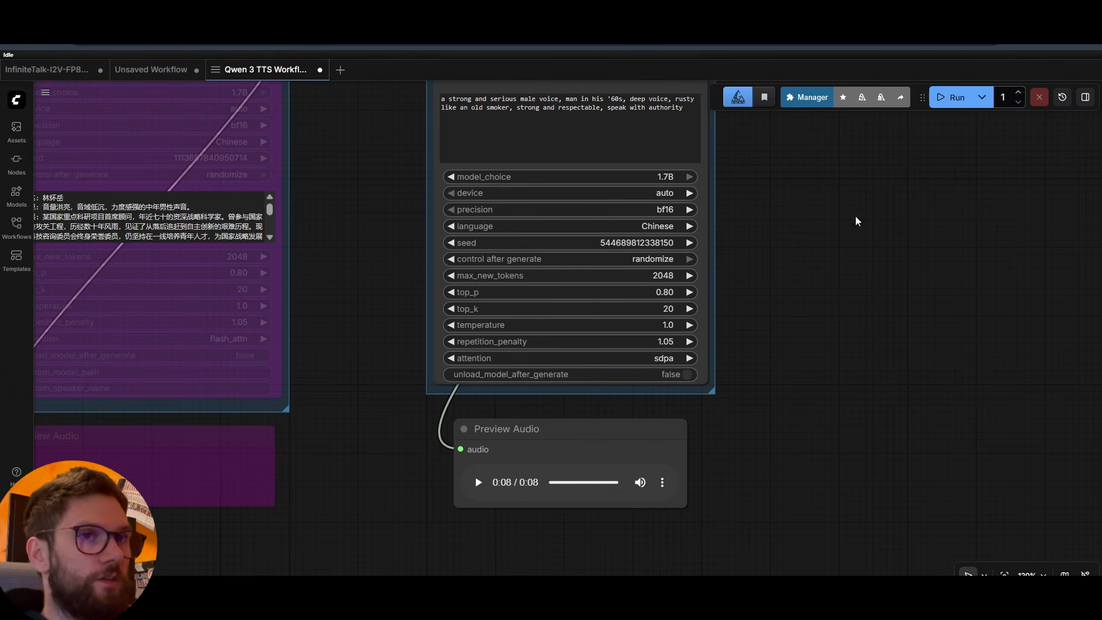
# - Return to the InfiniteTalk workflow and load the western cowboy portrait into Load Image and the downloaded ComfyUI_temp voice into Load Audio
pyautogui.click(61, 74)
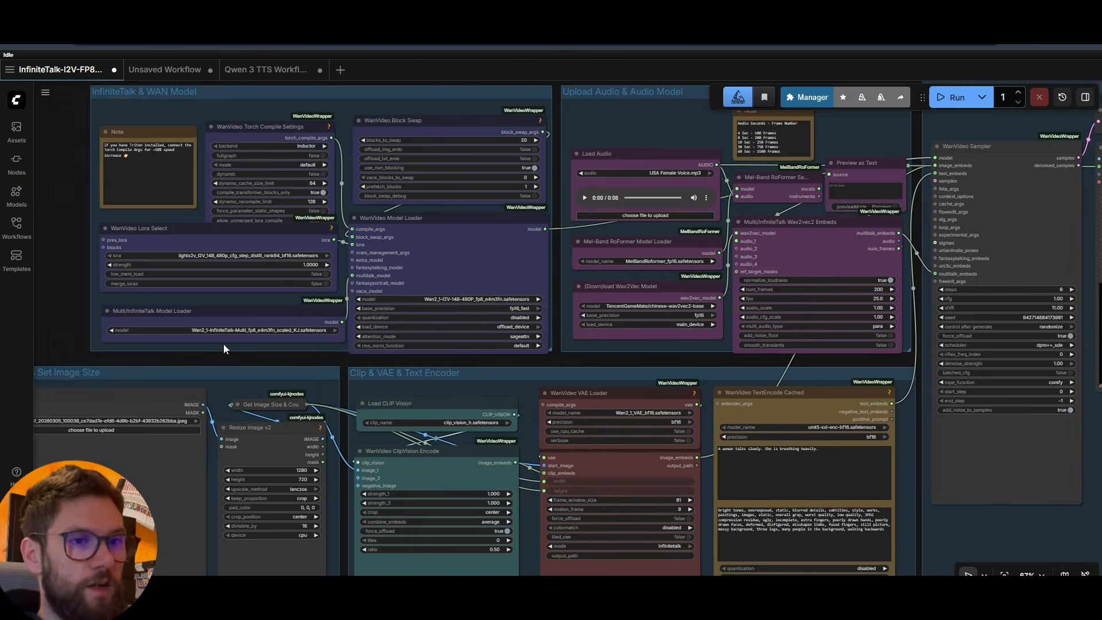
pyautogui.moveTo(224, 345); pyautogui.dragTo(523, 319)
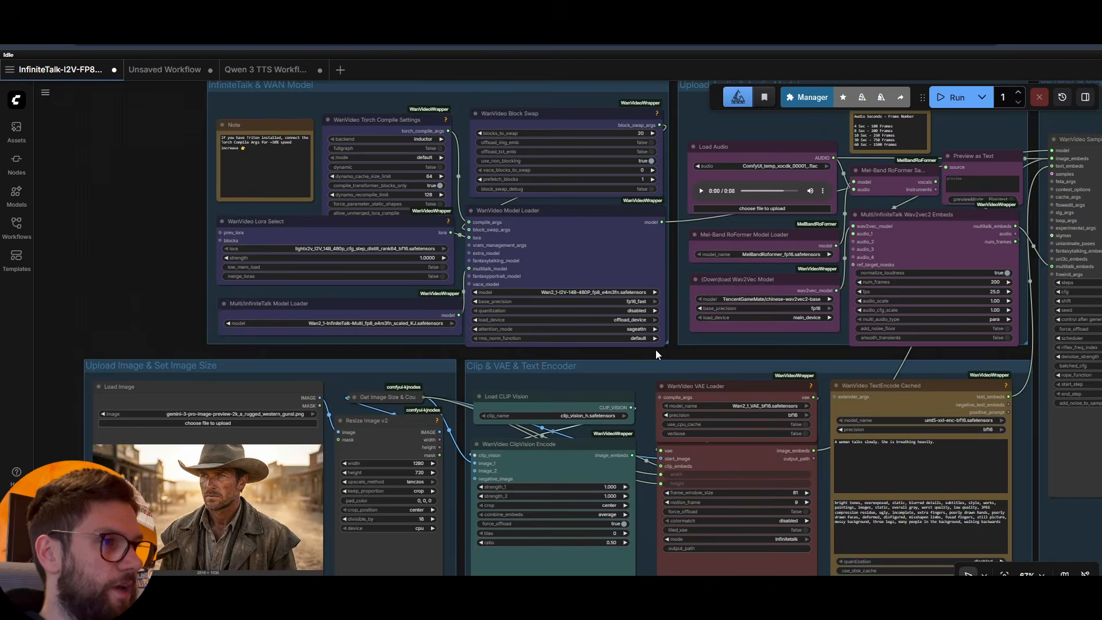
pyautogui.scroll(-1, 866, 354)
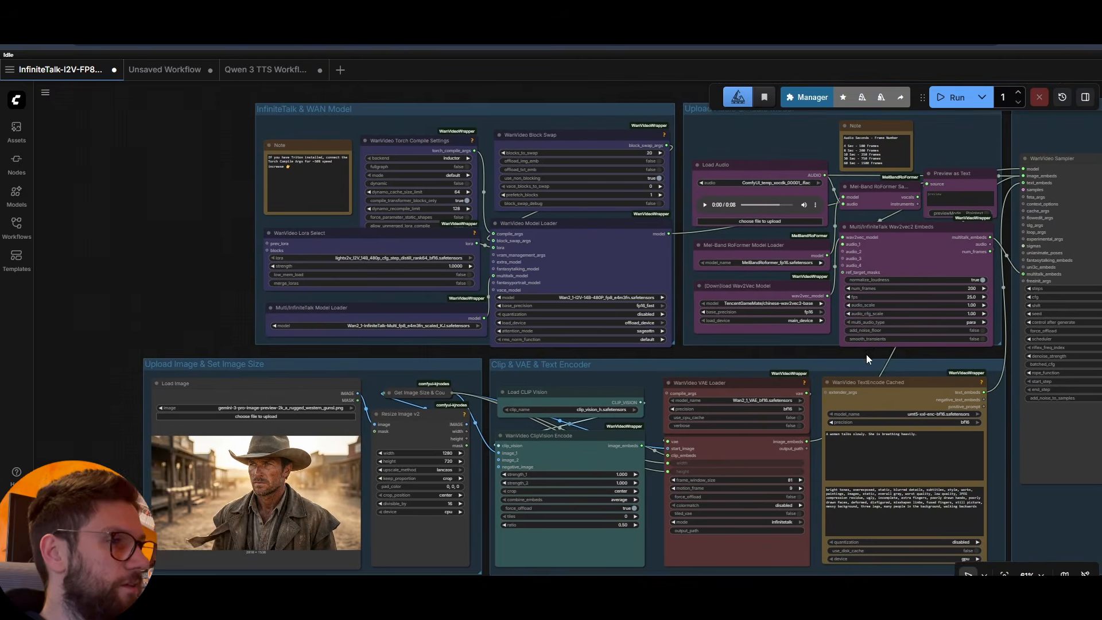
pyautogui.moveTo(866, 353); pyautogui.dragTo(742, 353)
pyautogui.scroll(-2, 741, 353)
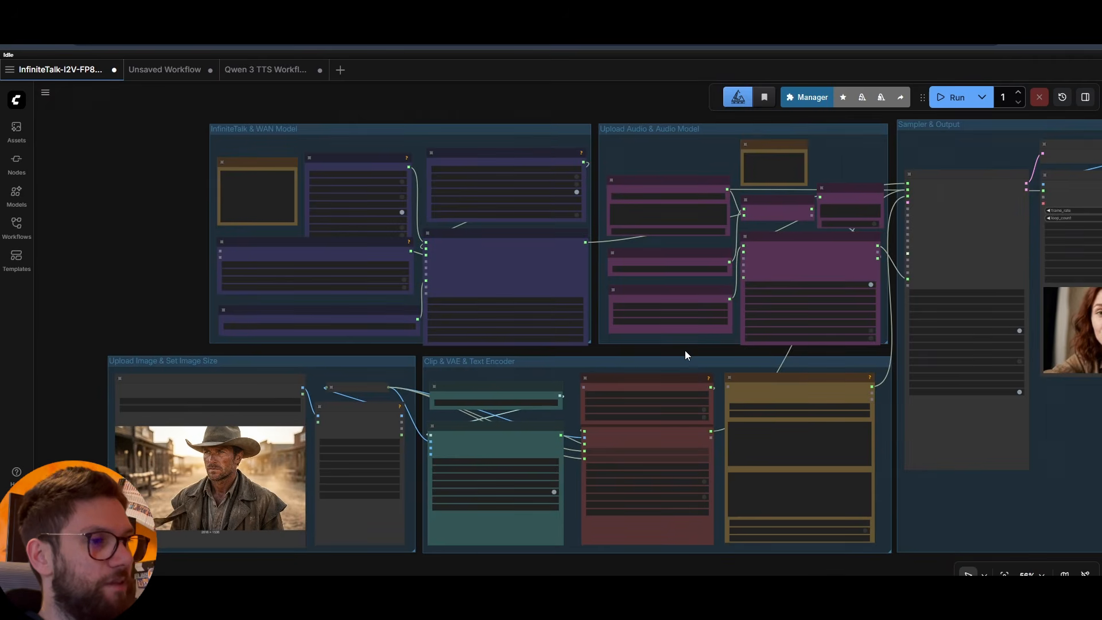
# - Examine the generated cowboy talking video in the Video Combine preview, then the workflow as a whole
pyautogui.scroll(2, 684, 350)
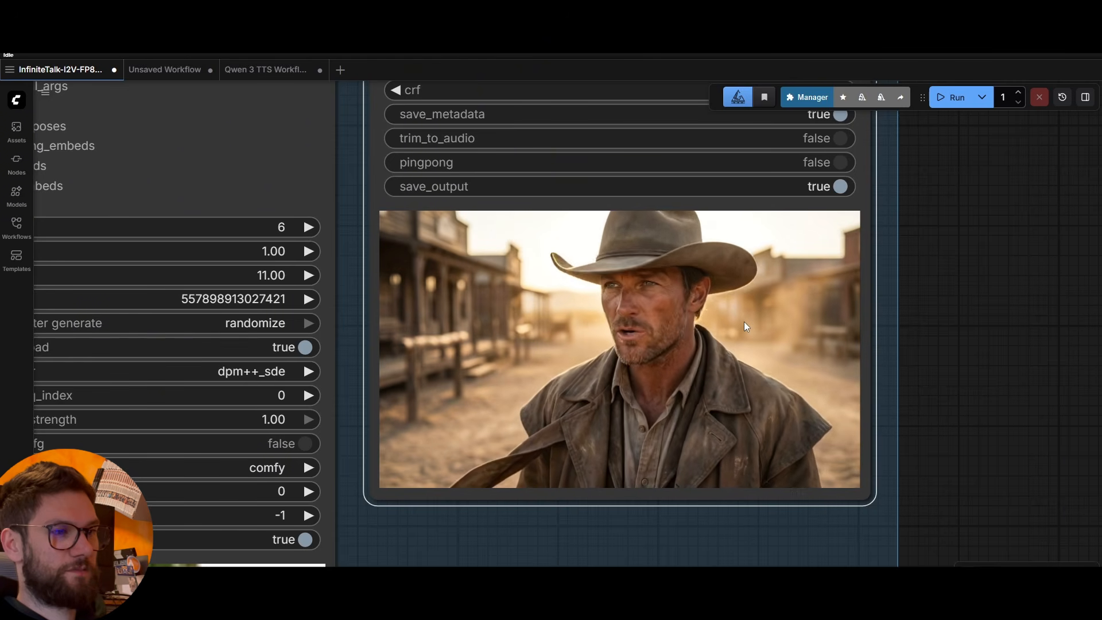
pyautogui.scroll(-5, 985, 281)
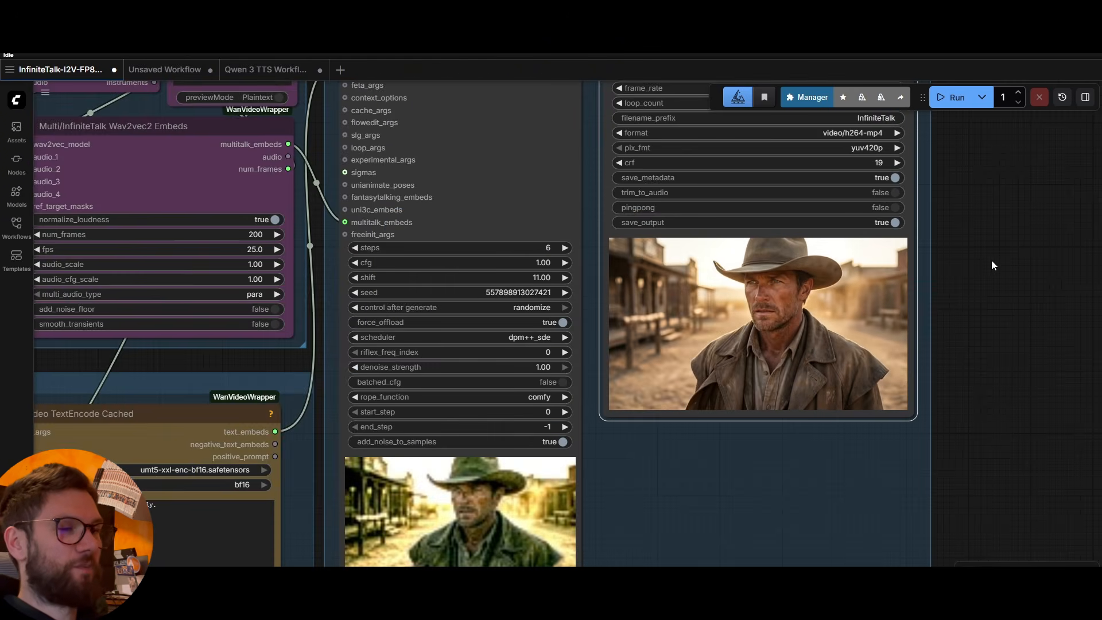
pyautogui.scroll(-6, 990, 260)
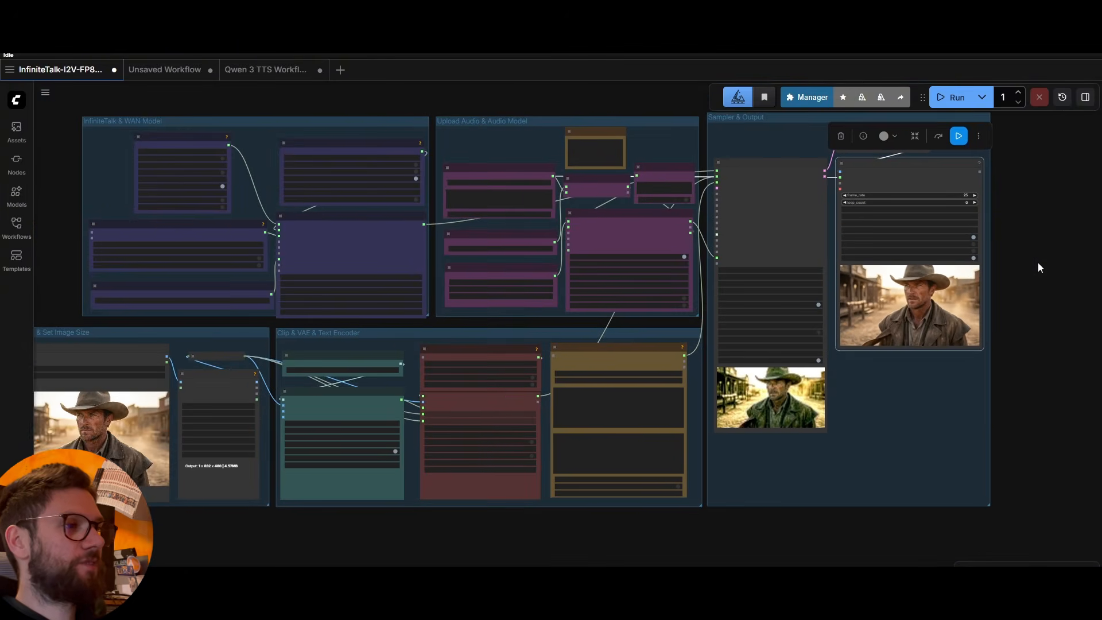
pyautogui.scroll(-2, 1037, 267)
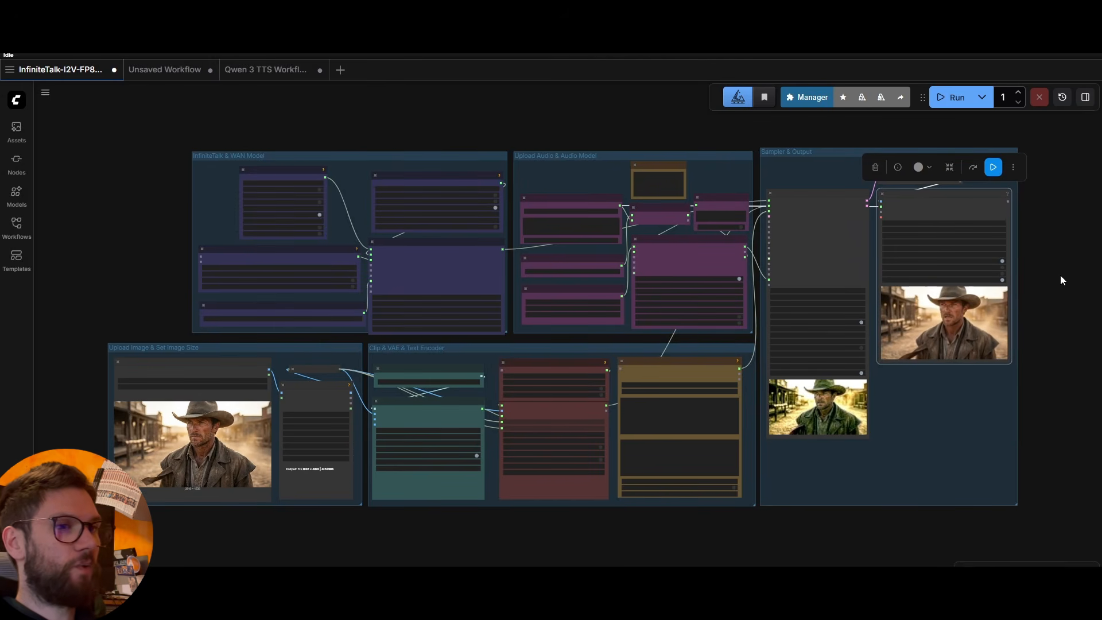
pyautogui.scroll(1, 1060, 274)
pyautogui.scroll(-1, 1060, 274)
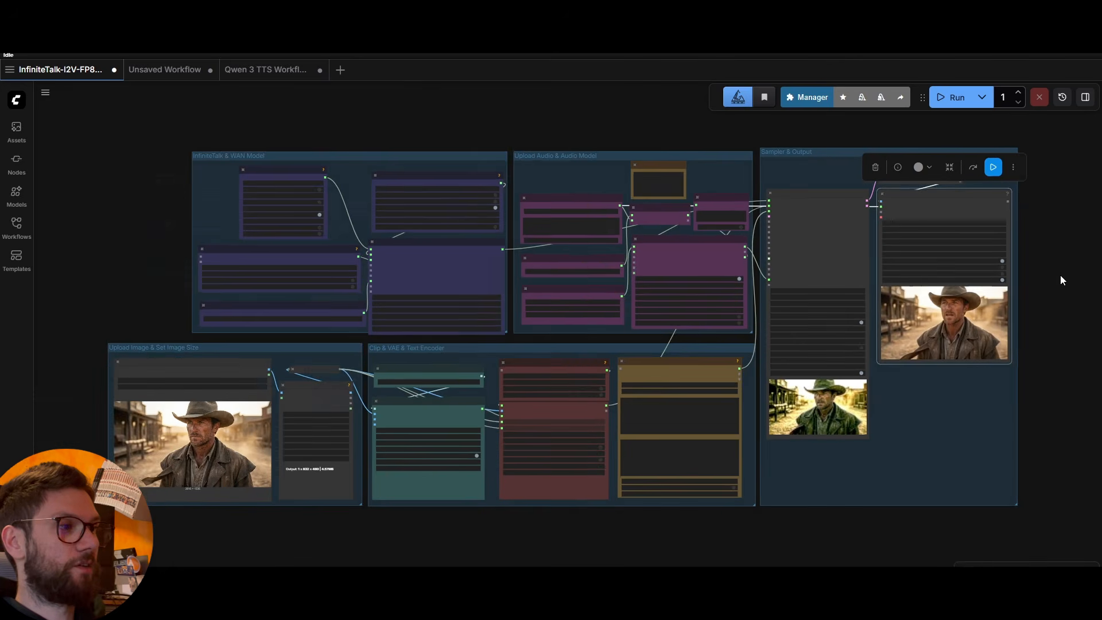